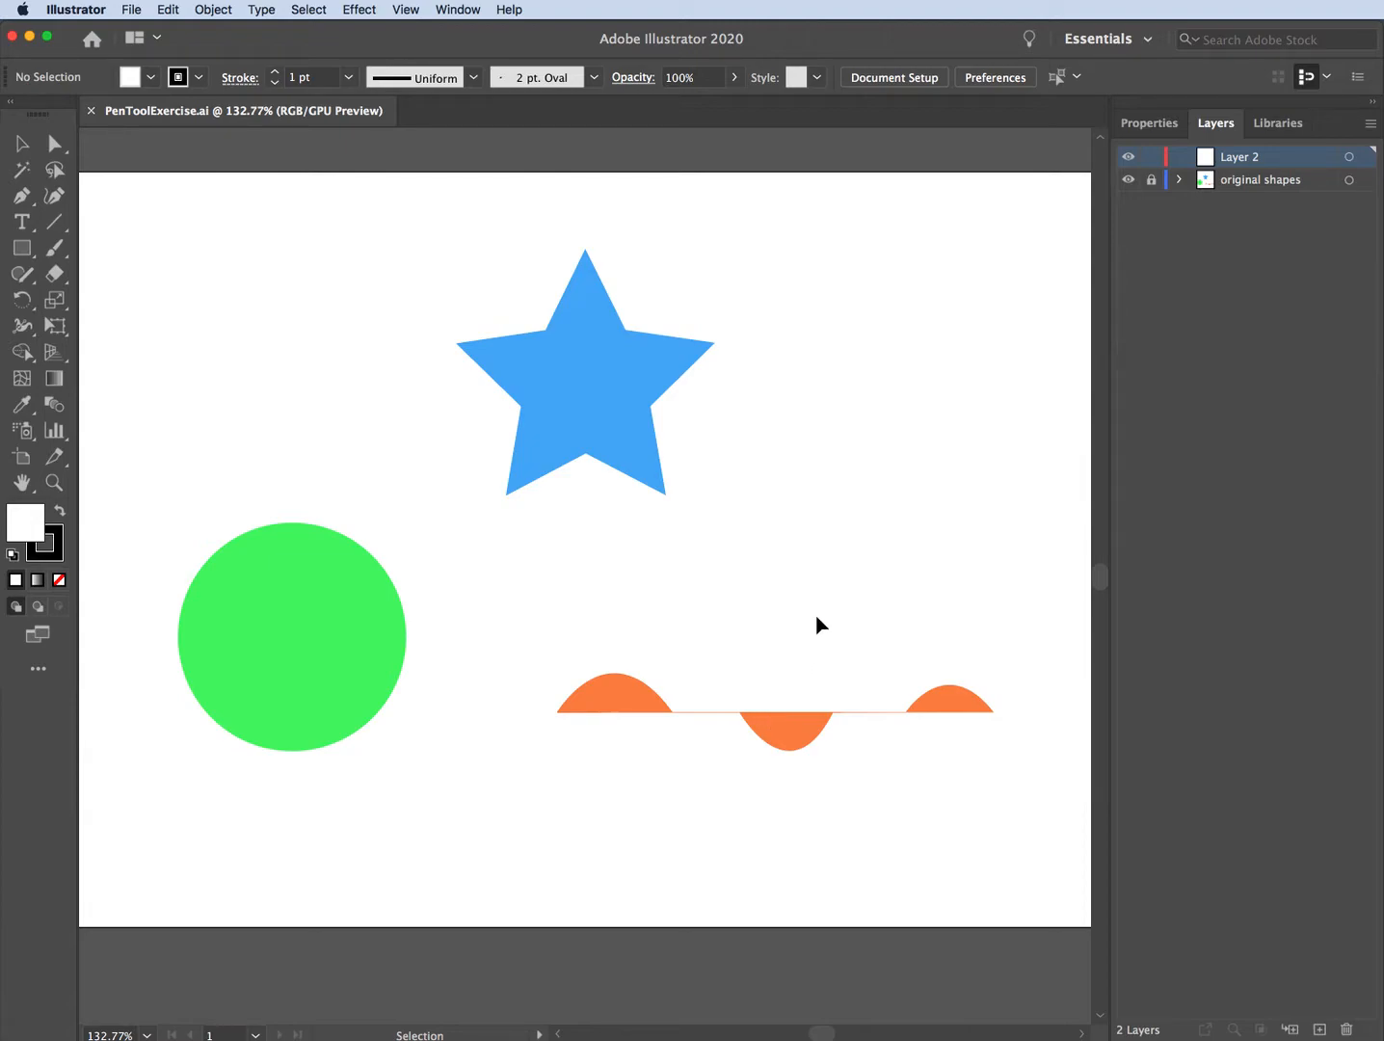
- Draw a closed five-sided polygon with straight Pen tool segments in the blank area beside the star's upper right
{"action": "left_click", "coordinate": [21, 197]}
{"action": "mouse_move", "coordinate": [803, 234]}
{"action": "left_mouse_down"}
{"action": "mouse_move", "coordinate": [839, 243]}
{"action": "mouse_move", "coordinate": [808, 242]}
{"action": "left_mouse_up"}
{"action": "left_click", "coordinate": [896, 203]}
{"action": "left_click", "coordinate": [957, 250]}
{"action": "left_click", "coordinate": [924, 342]}
{"action": "left_click", "coordinate": [782, 328]}
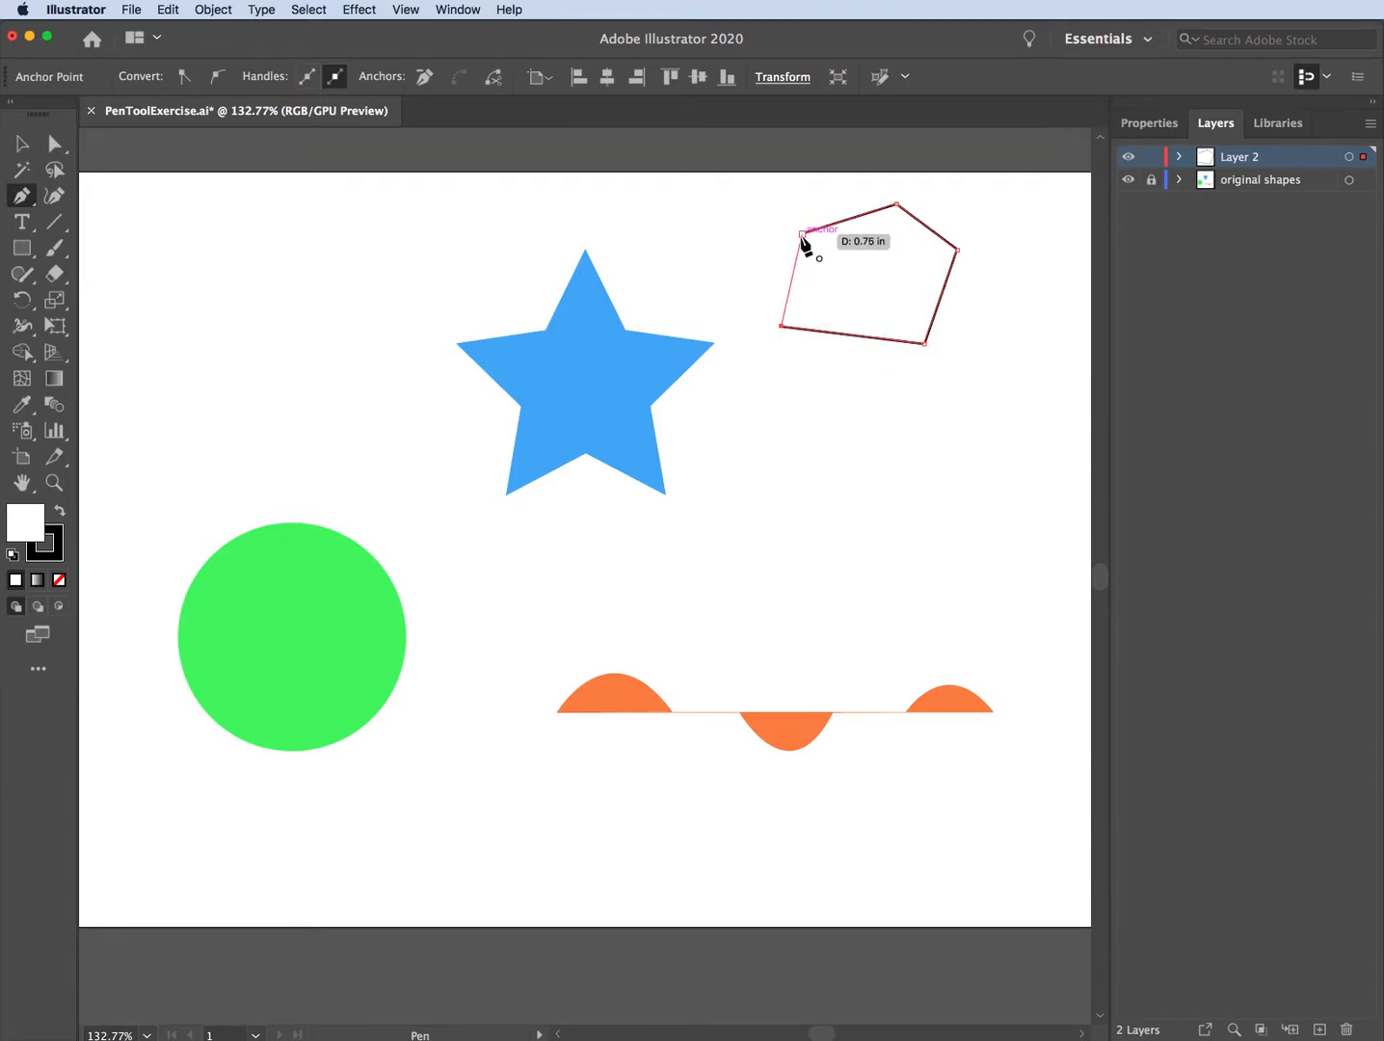
{"action": "left_click", "coordinate": [802, 233]}
- Draw a closed rounded shape from curved Pen tool segments just below the five-sided polygon
{"action": "left_click", "coordinate": [844, 399]}
{"action": "mouse_move", "coordinate": [970, 370]}
{"action": "left_mouse_down"}
{"action": "mouse_move", "coordinate": [1010, 418]}
{"action": "mouse_move", "coordinate": [1001, 471]}
{"action": "mouse_move", "coordinate": [954, 516]}
{"action": "left_mouse_up"}
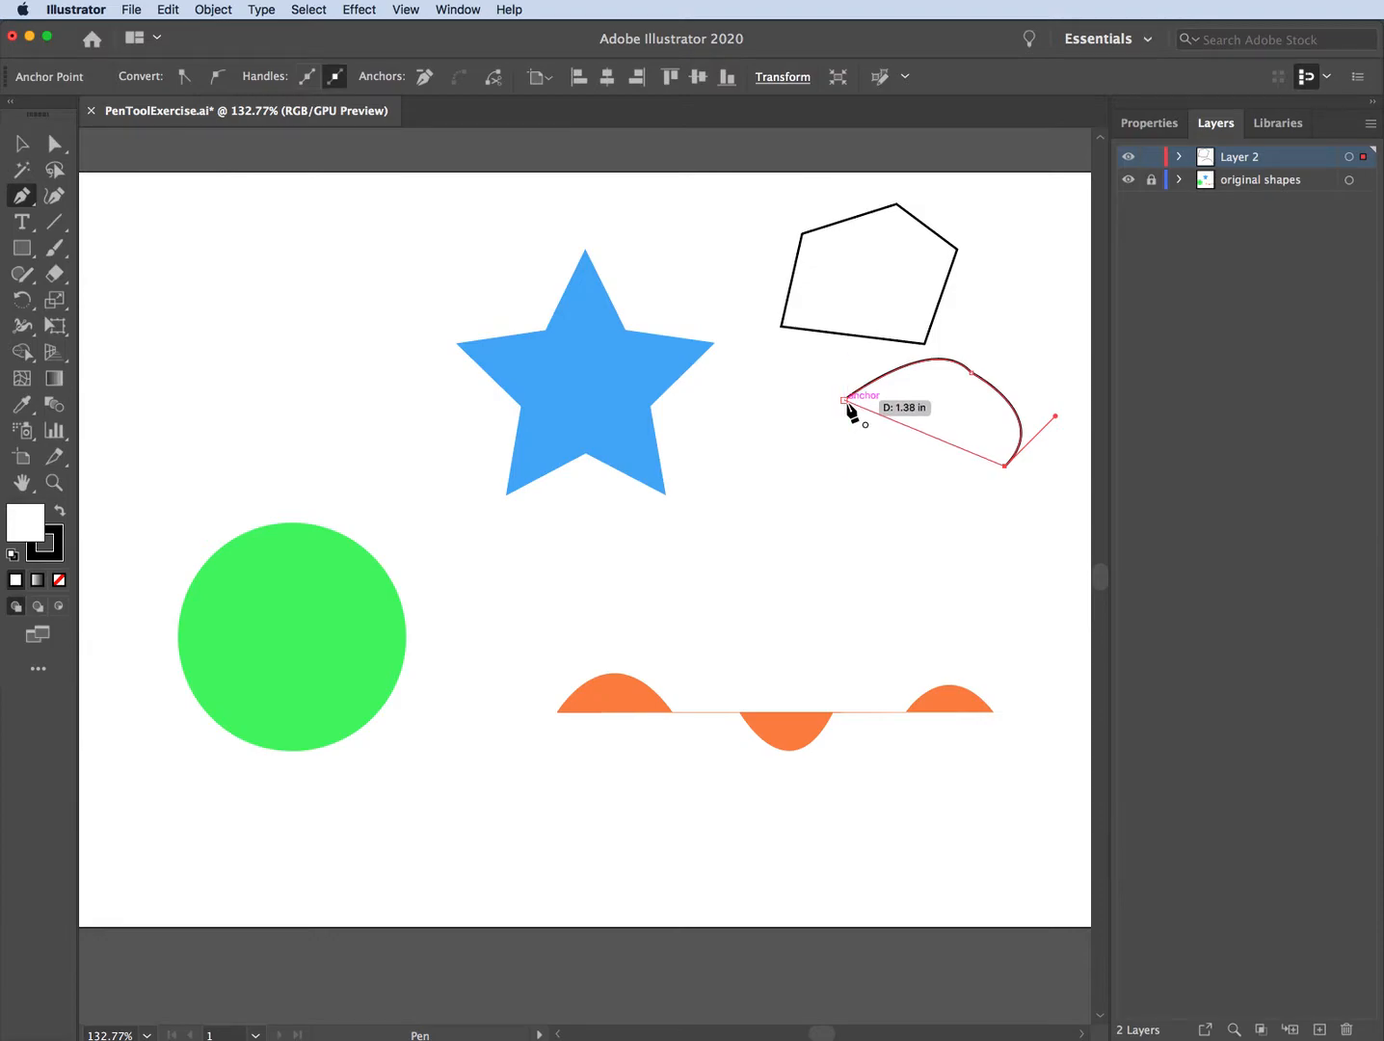
{"action": "left_click_drag", "start_coordinate": [845, 402], "coordinate": [937, 256]}
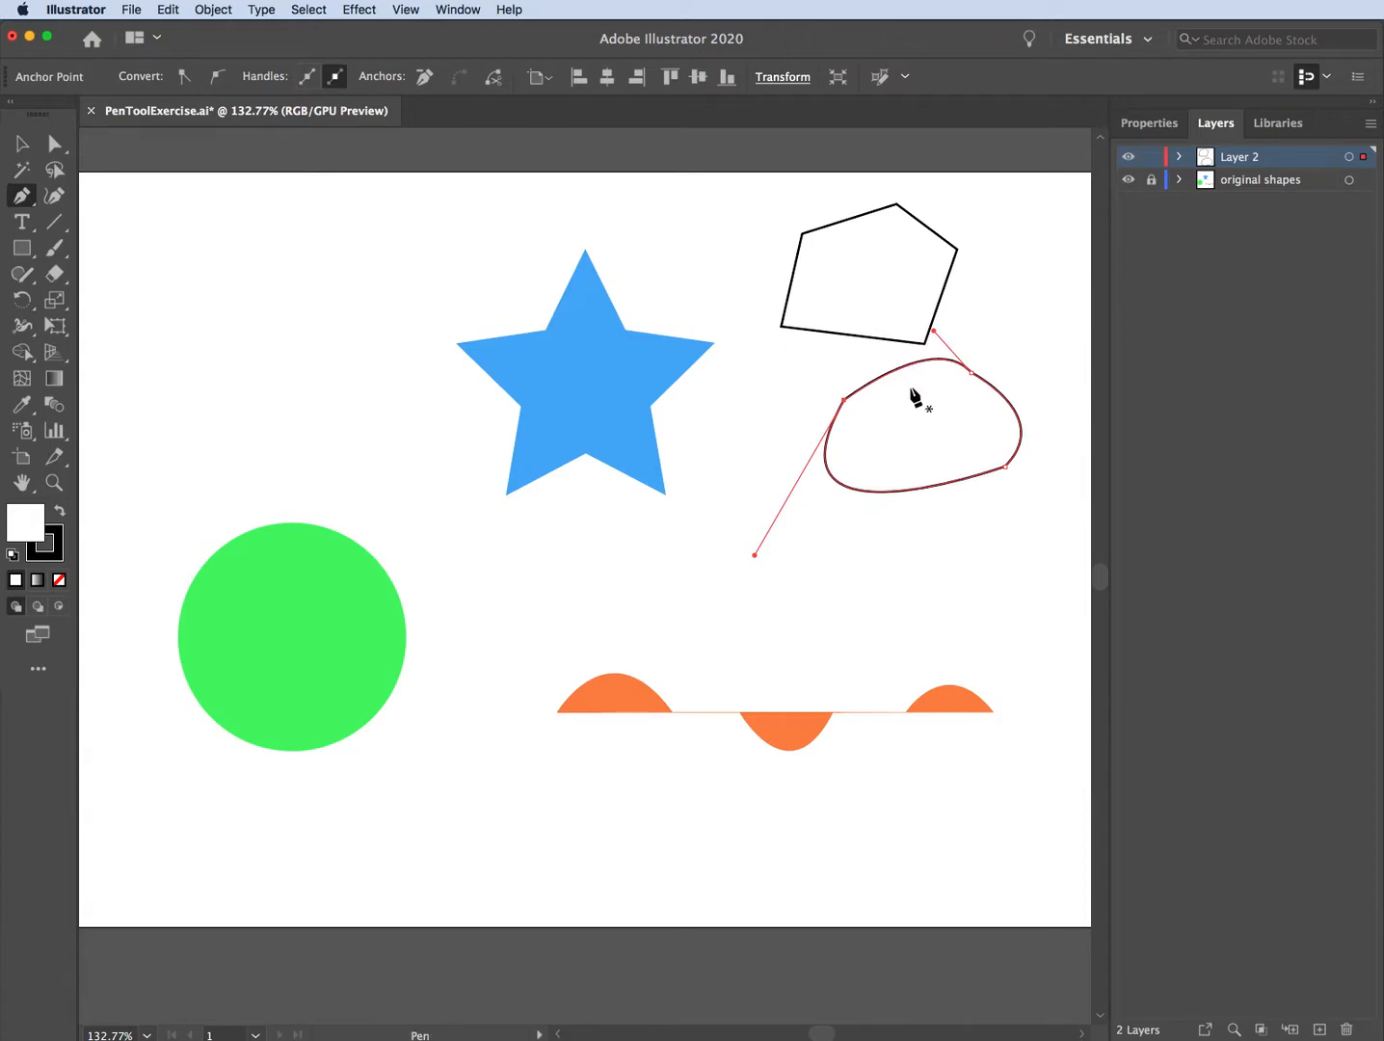
- Draw a closed teardrop below the rounded shape, combining straight Pen segments with a curved end
{"action": "left_click", "coordinate": [874, 558]}
{"action": "left_click", "coordinate": [977, 523]}
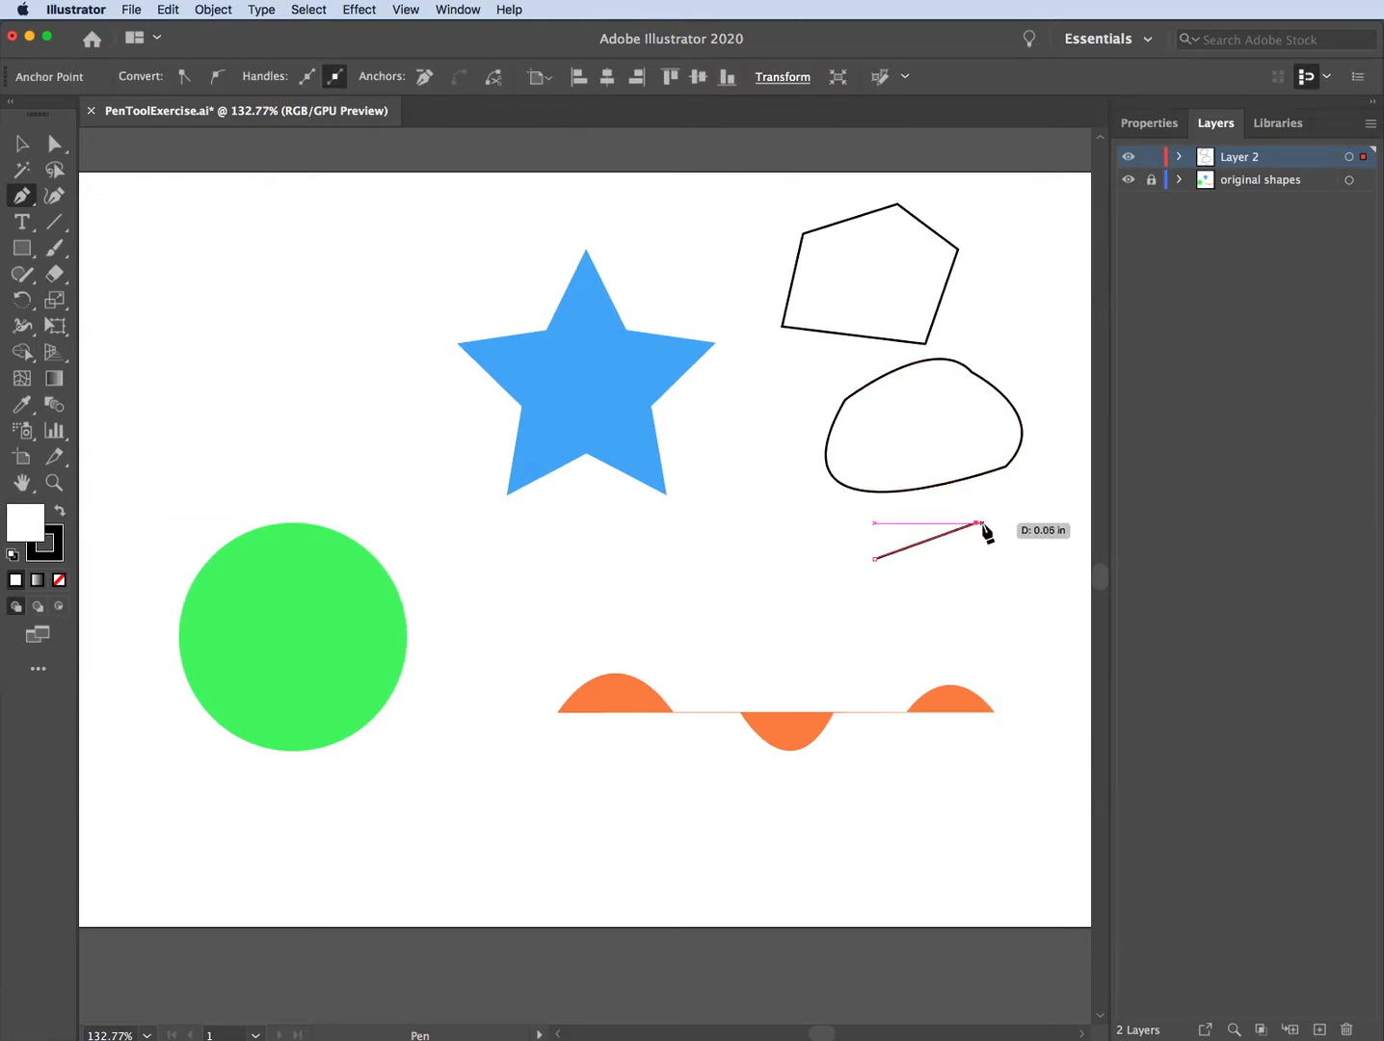
{"action": "left_click_drag", "start_coordinate": [1037, 574], "coordinate": [944, 642]}
{"action": "left_click", "coordinate": [1038, 575]}
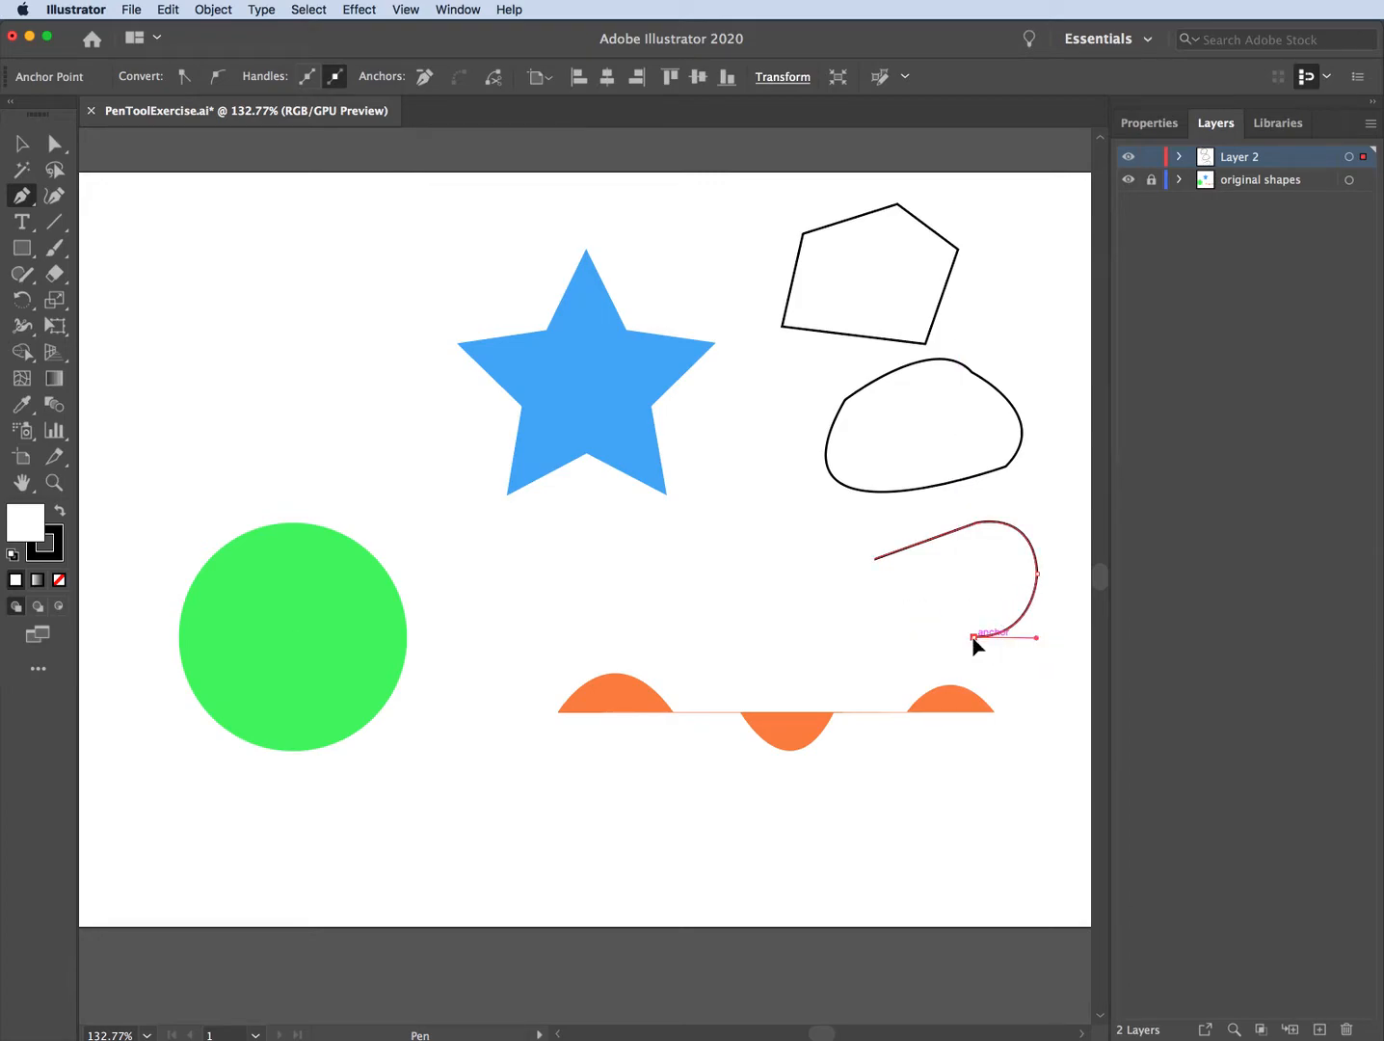
{"action": "left_click", "coordinate": [870, 558]}
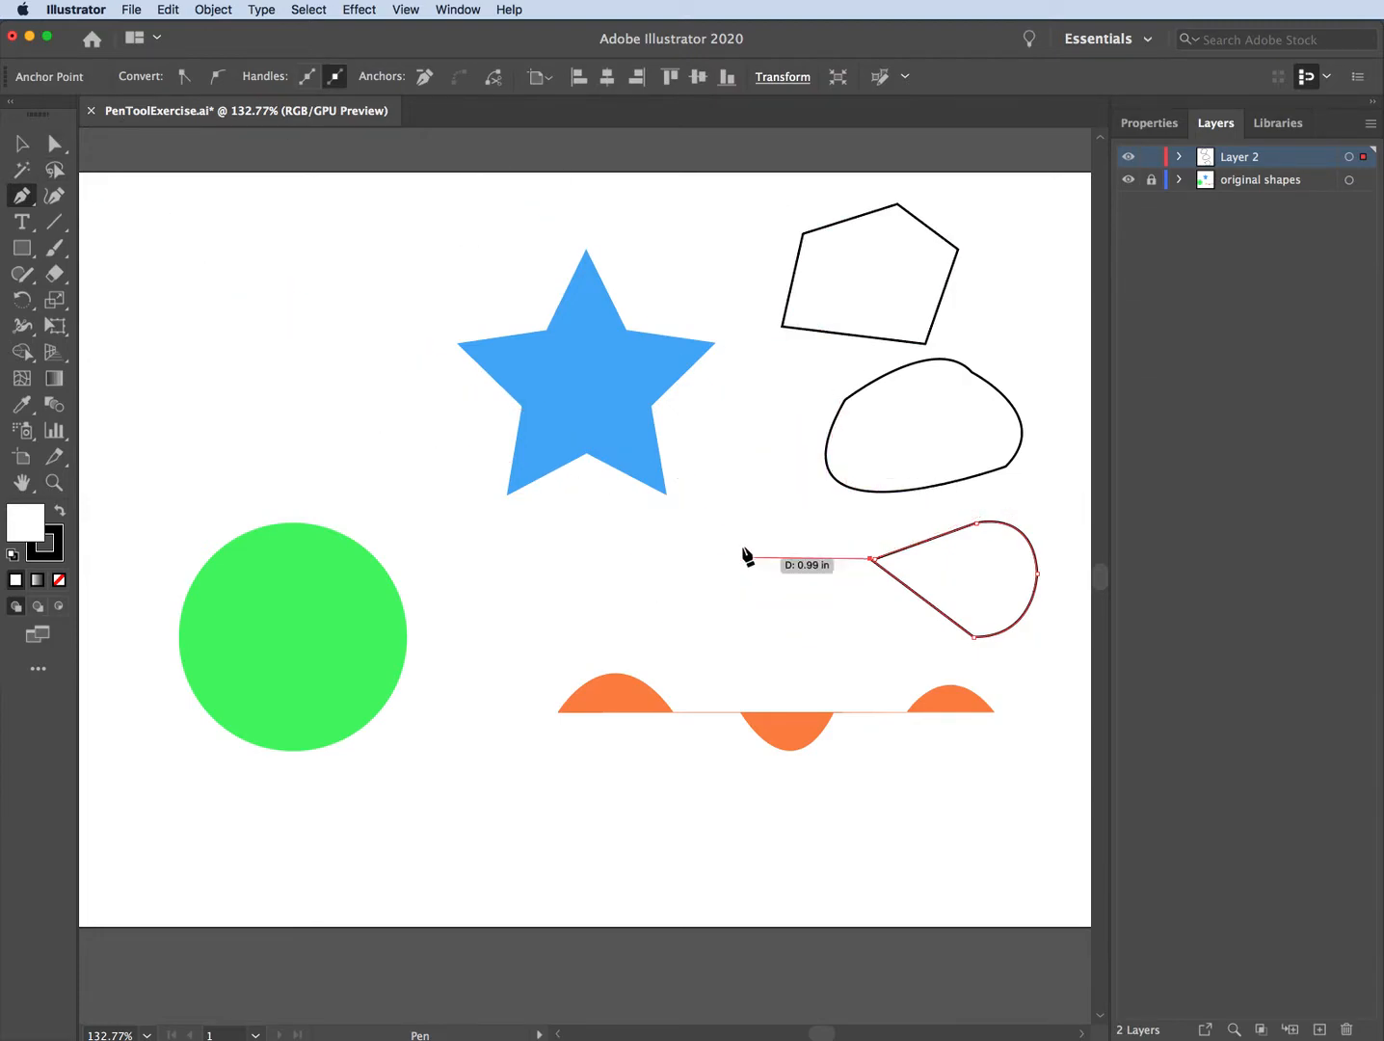
{"action": "left_click", "coordinate": [872, 559]}
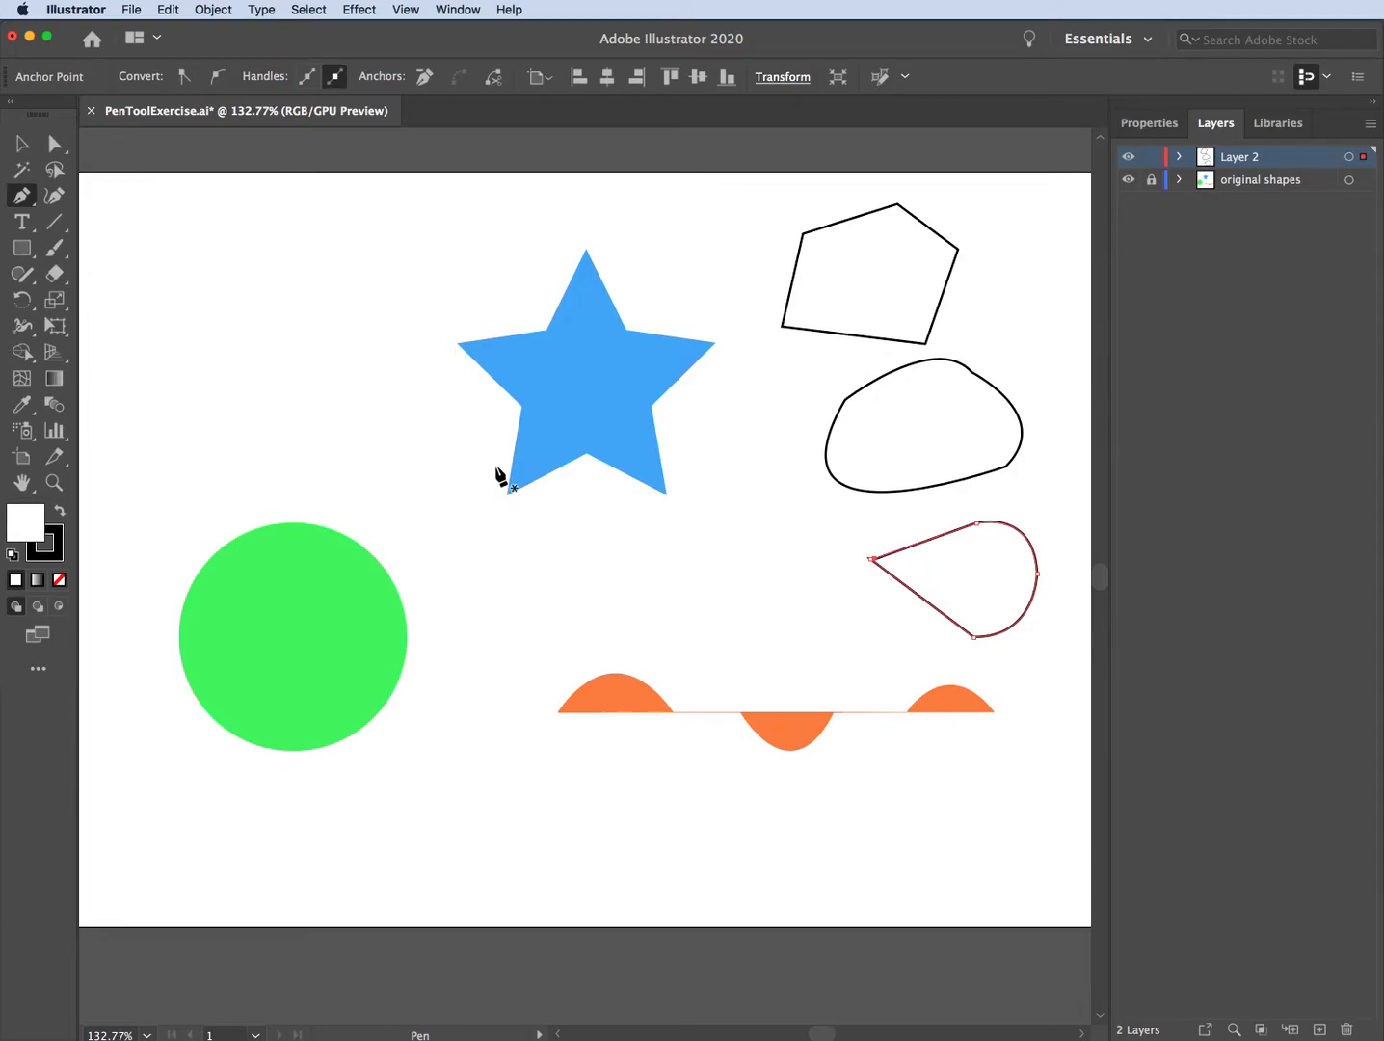
- Delete the teardrop, the rounded shape and the five-sided polygon drawn on Layer 2
{"action": "left_click", "coordinate": [22, 143]}
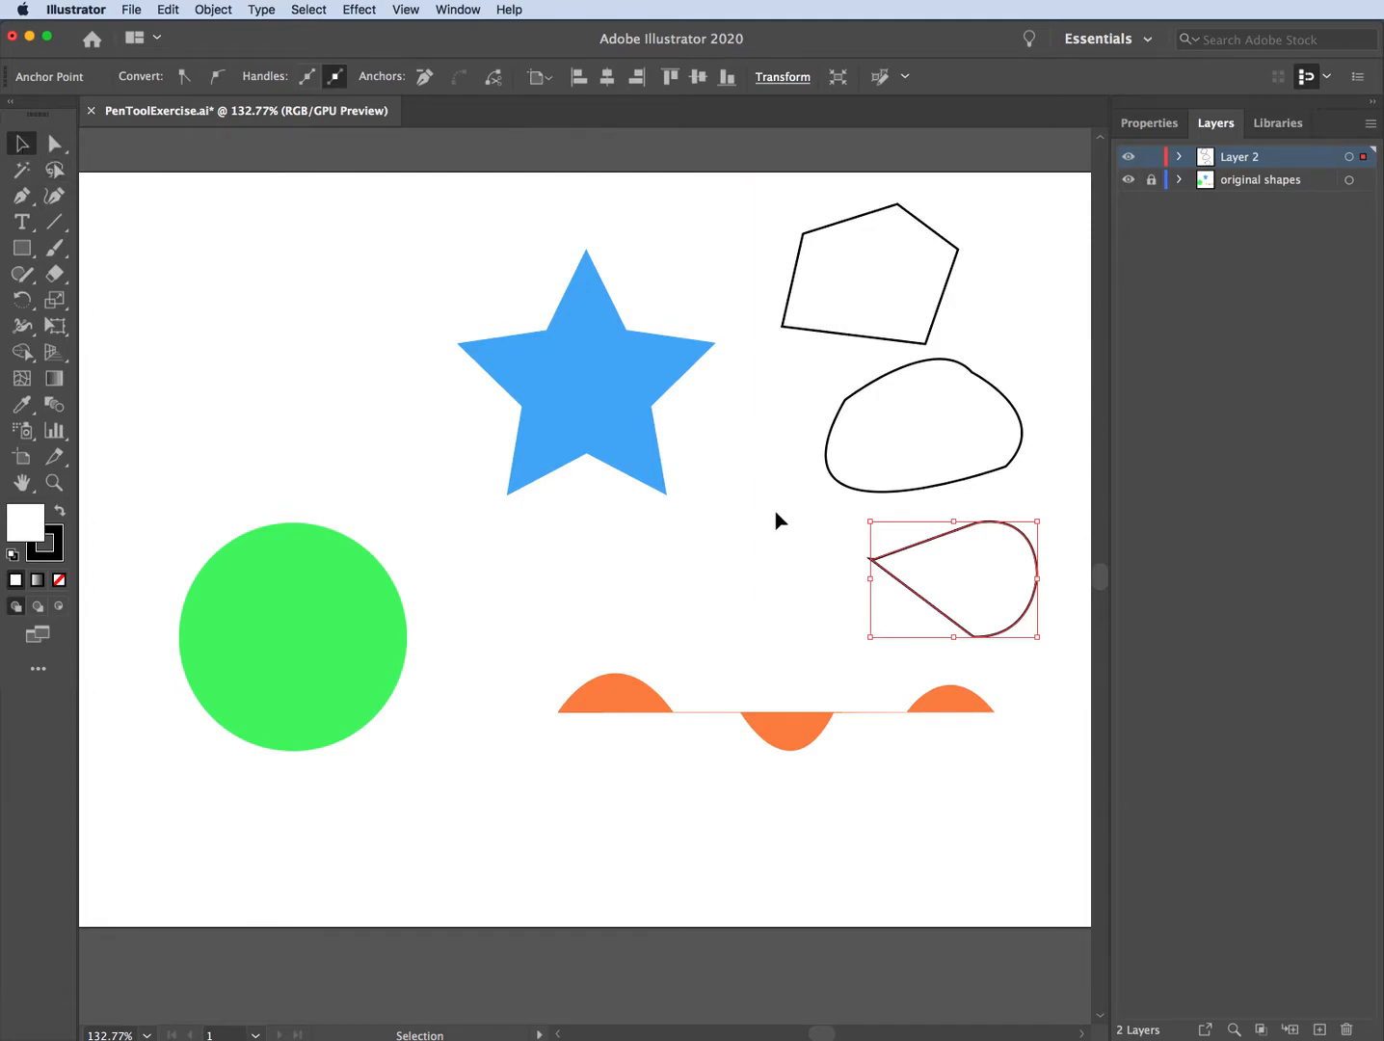
{"action": "key", "text": "Delete"}
{"action": "key", "text": "Delete"}
{"action": "left_click", "coordinate": [909, 367]}
{"action": "key", "text": "Delete"}
{"action": "left_click", "coordinate": [893, 341]}
{"action": "key", "text": "Delete"}
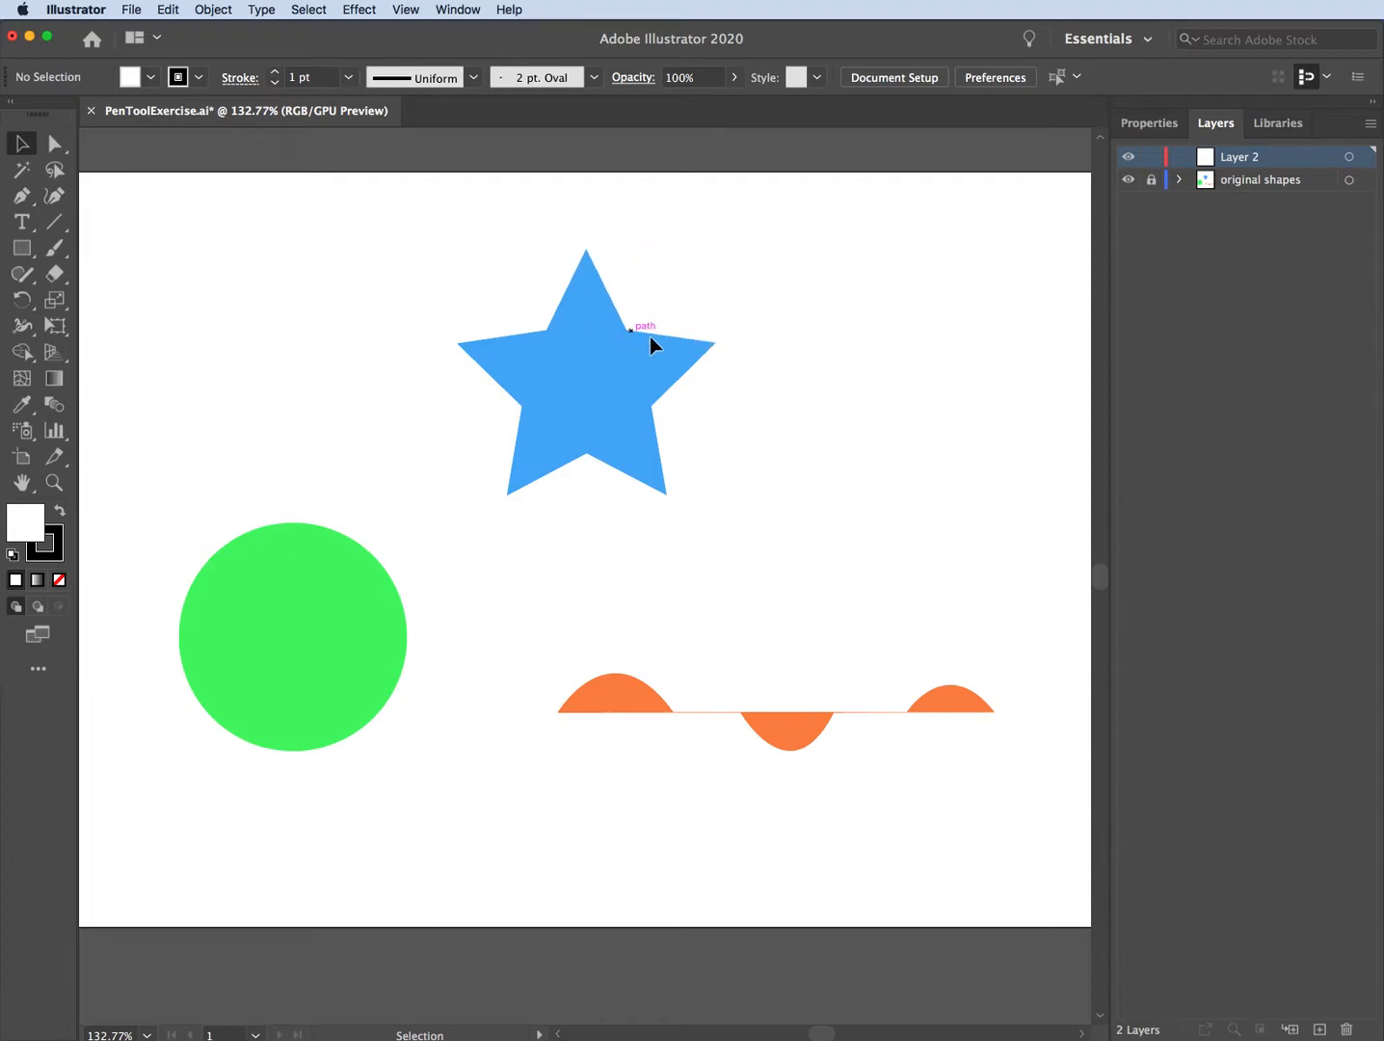
- Trace the right half of the blue star with straight Pen segments, from its top tip to its lower inner corner
{"action": "left_click", "coordinate": [21, 196]}
{"action": "left_click", "coordinate": [587, 251]}
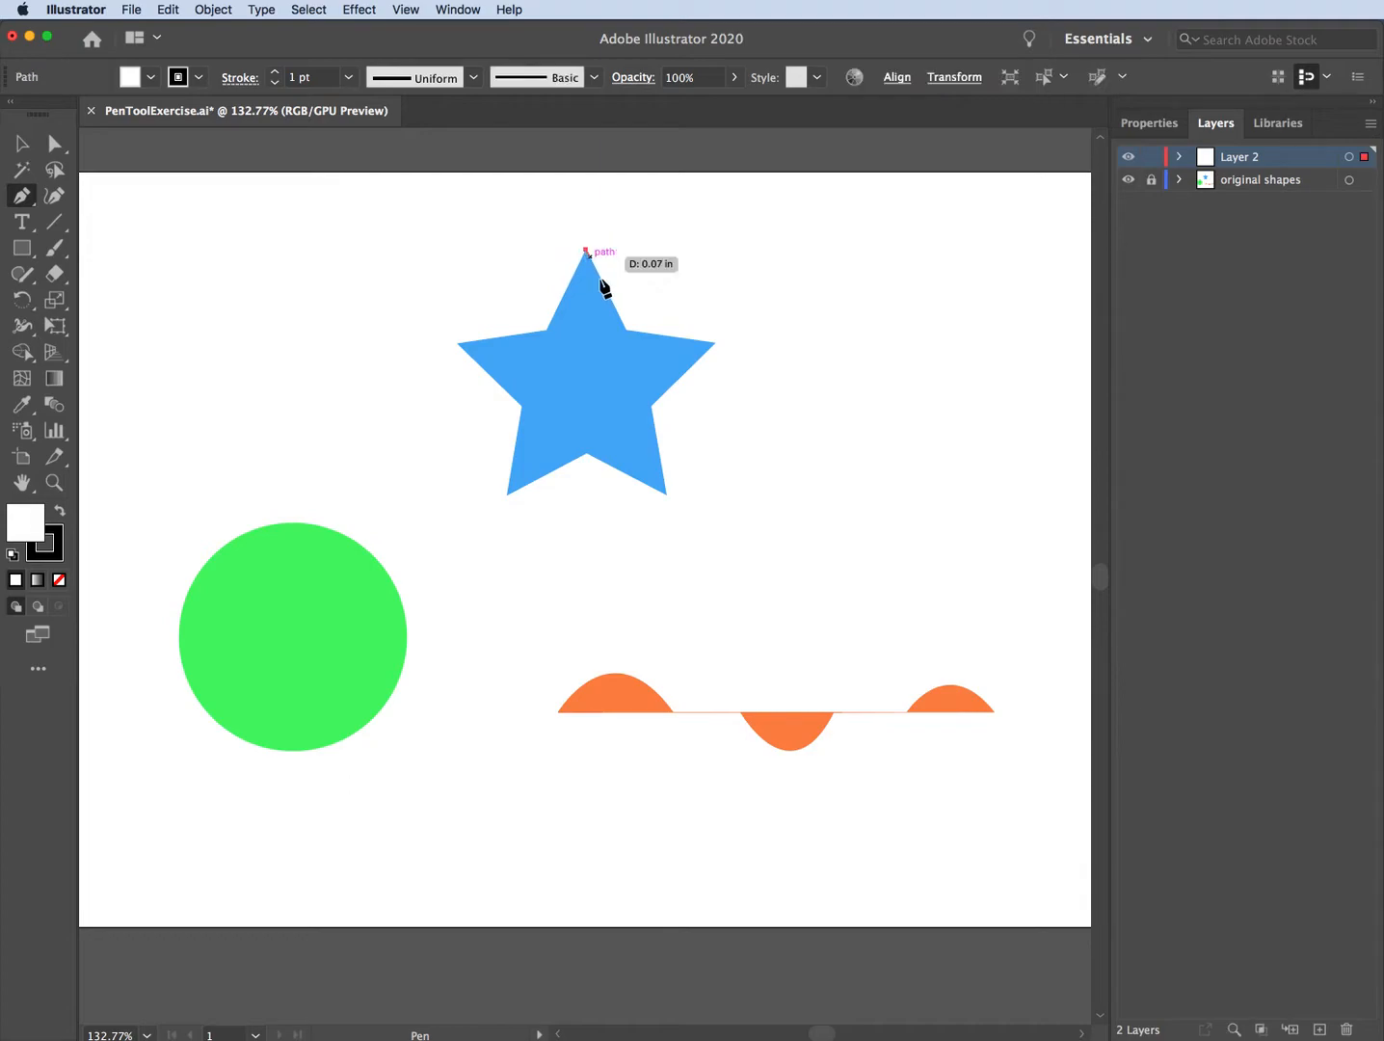
{"action": "left_click", "coordinate": [627, 329]}
{"action": "left_click", "coordinate": [714, 342]}
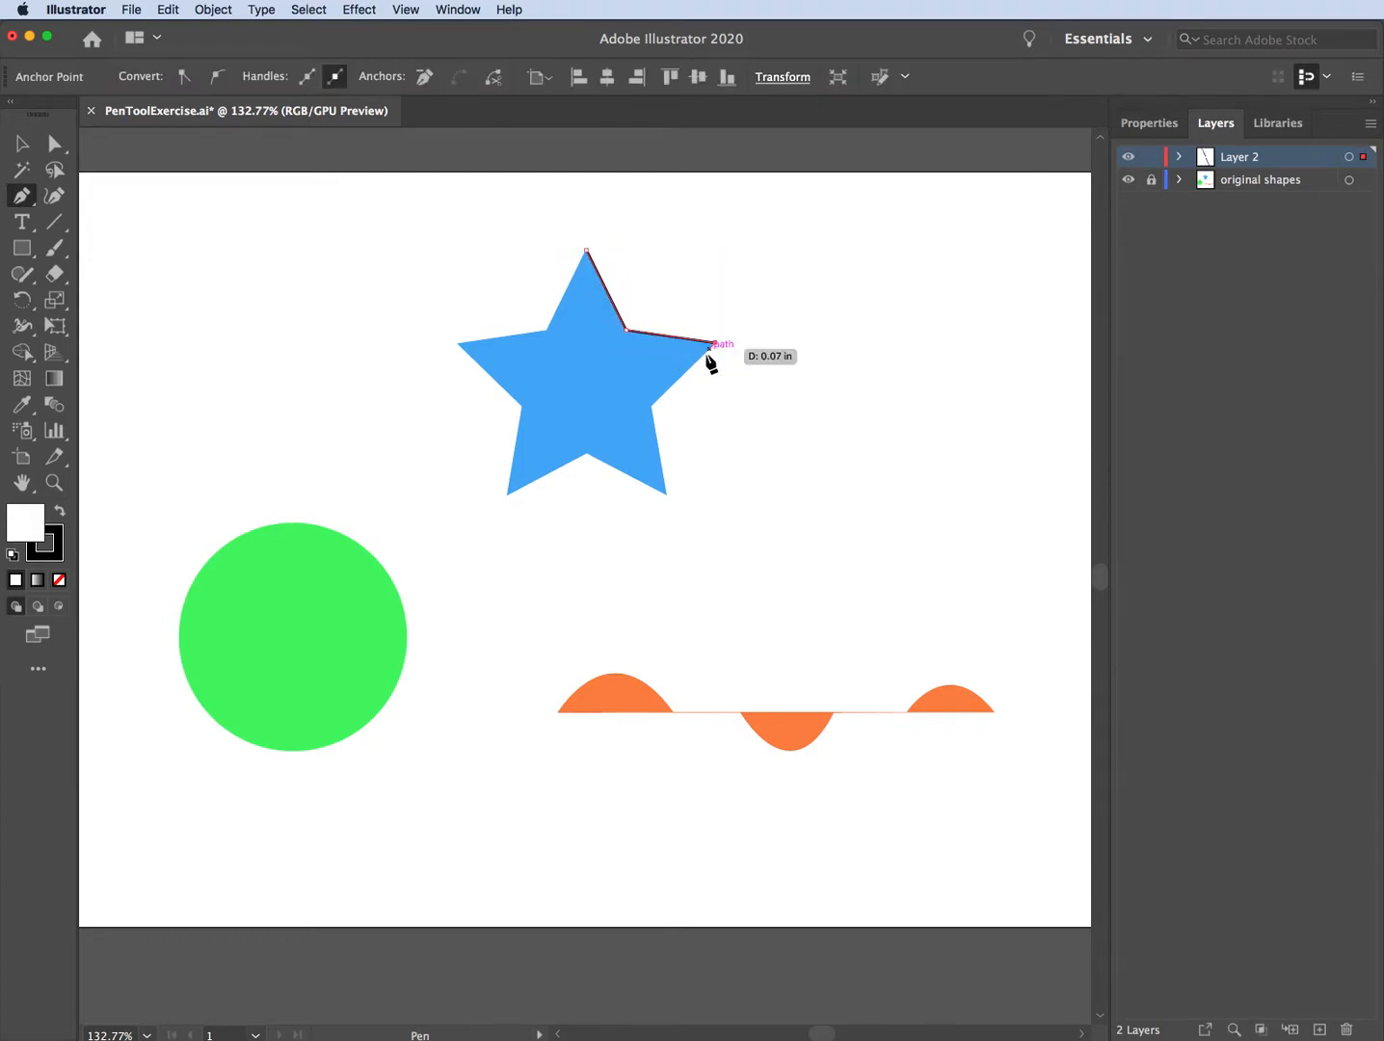
{"action": "left_click", "coordinate": [651, 405]}
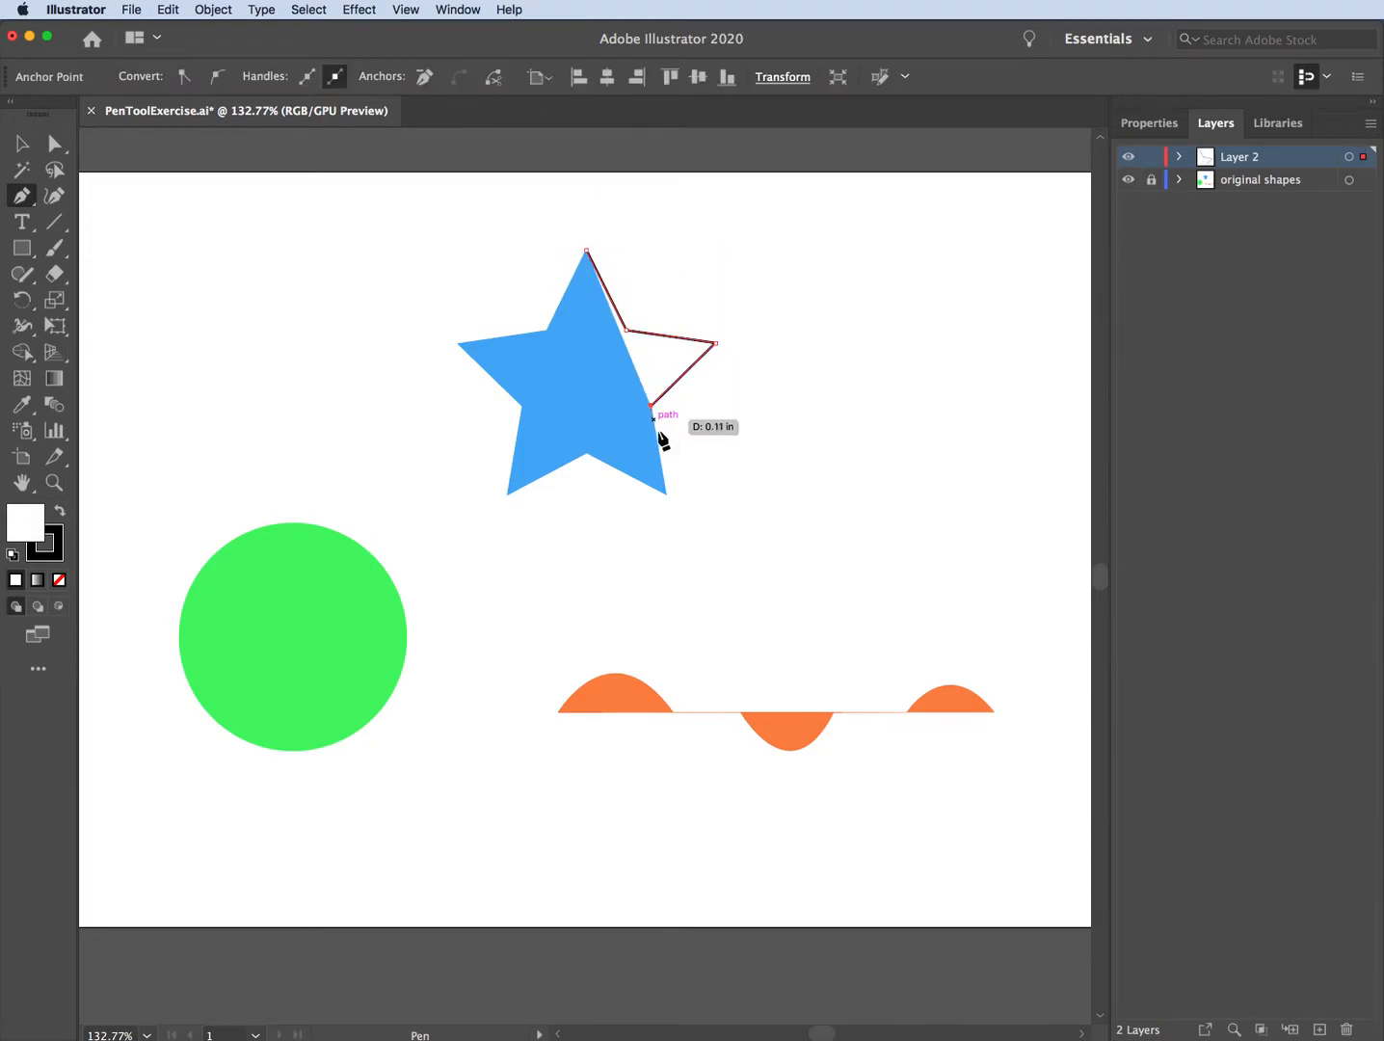
{"action": "left_click", "coordinate": [666, 494]}
{"action": "left_click", "coordinate": [586, 452]}
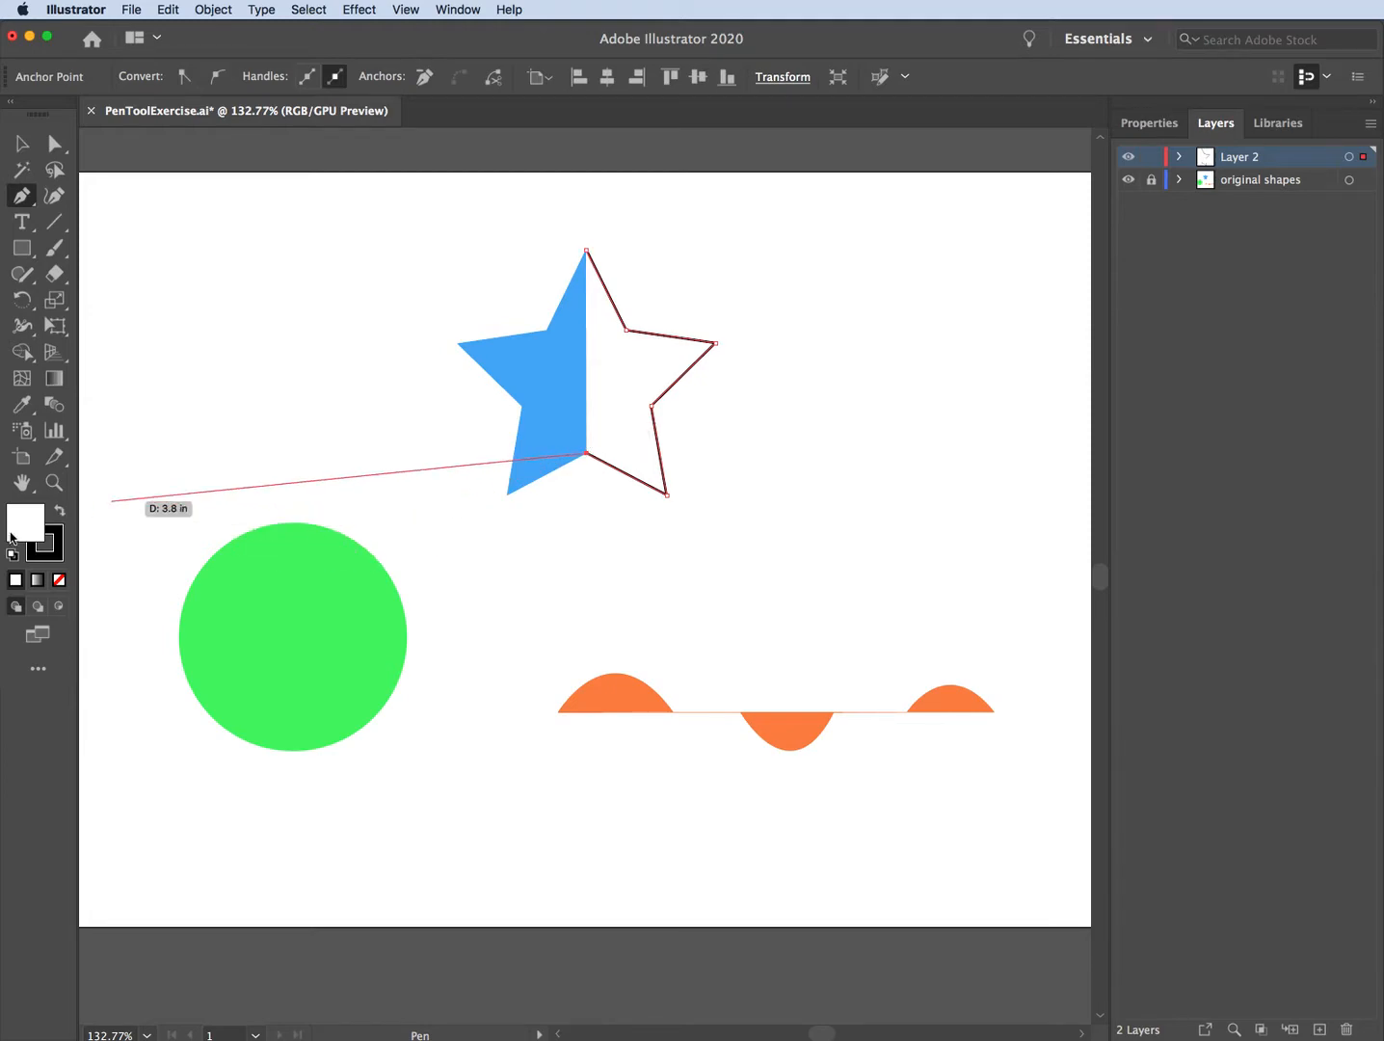
- Set the path's fill to none and close the outline around the star's left side, misplacing its upper-left inner corner and adding one stray point outside
{"action": "left_click", "coordinate": [58, 582]}
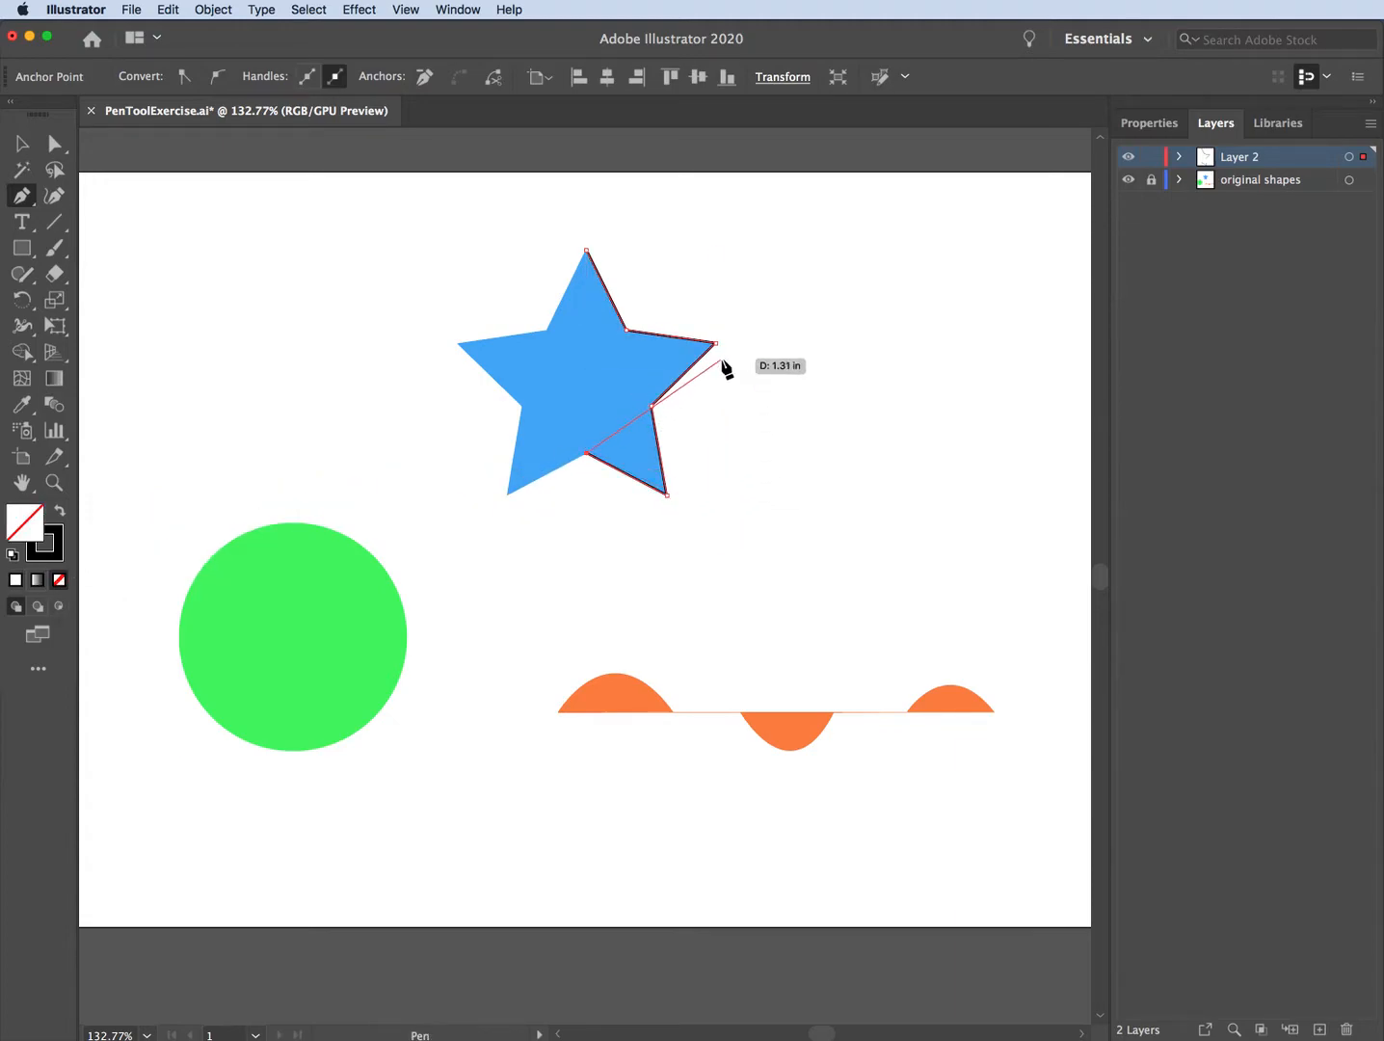
{"action": "left_click", "coordinate": [507, 495]}
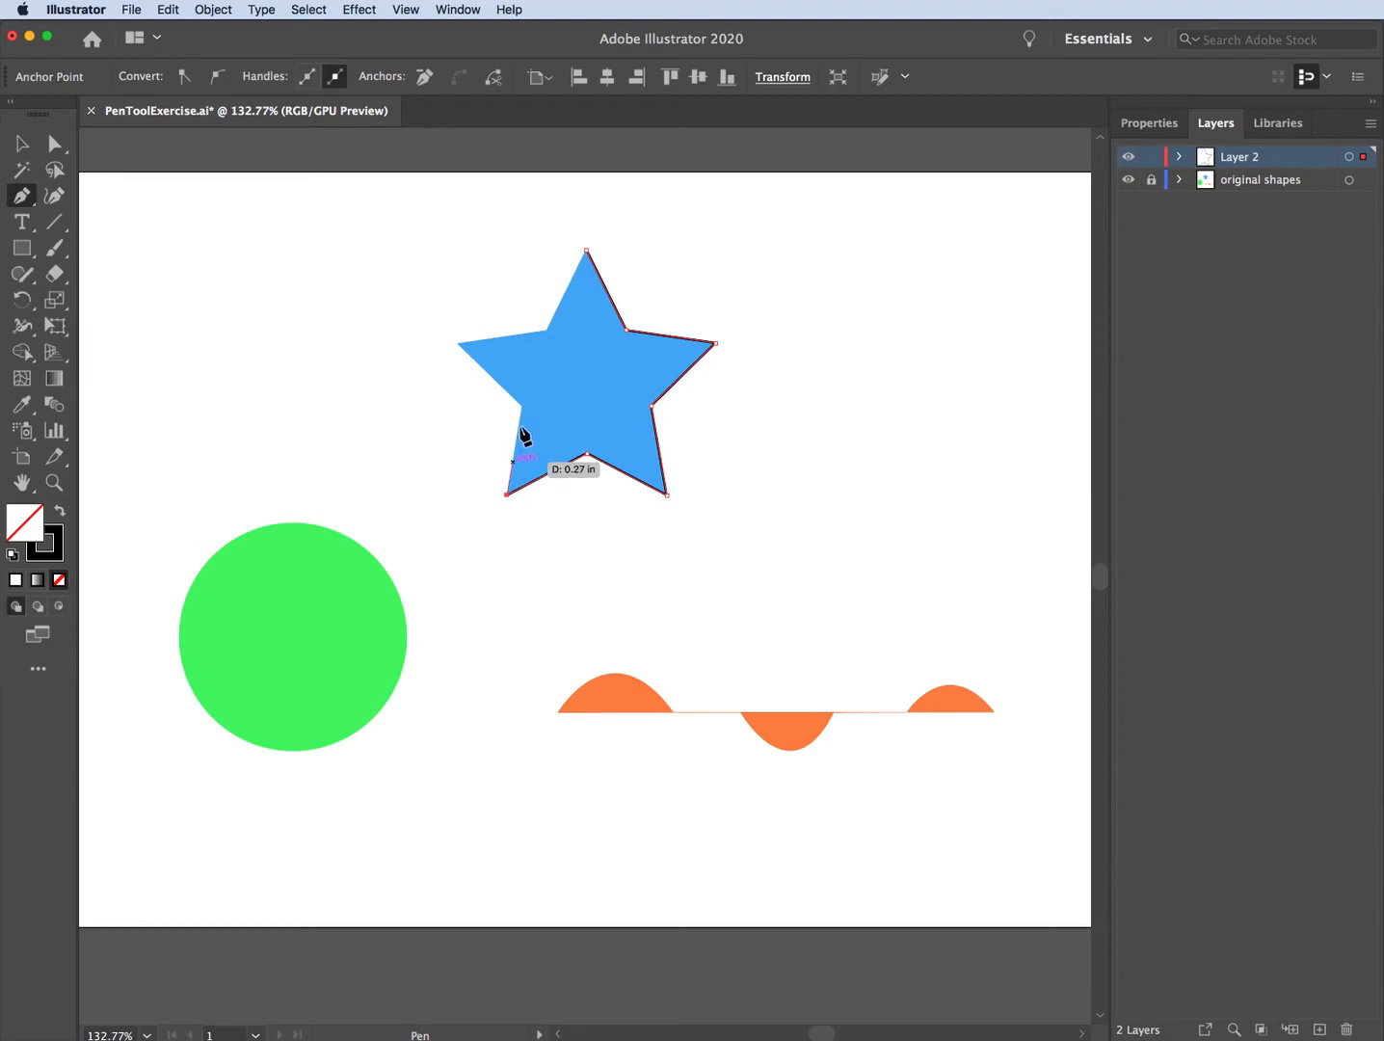
{"action": "left_click", "coordinate": [522, 406]}
{"action": "left_click", "coordinate": [457, 343]}
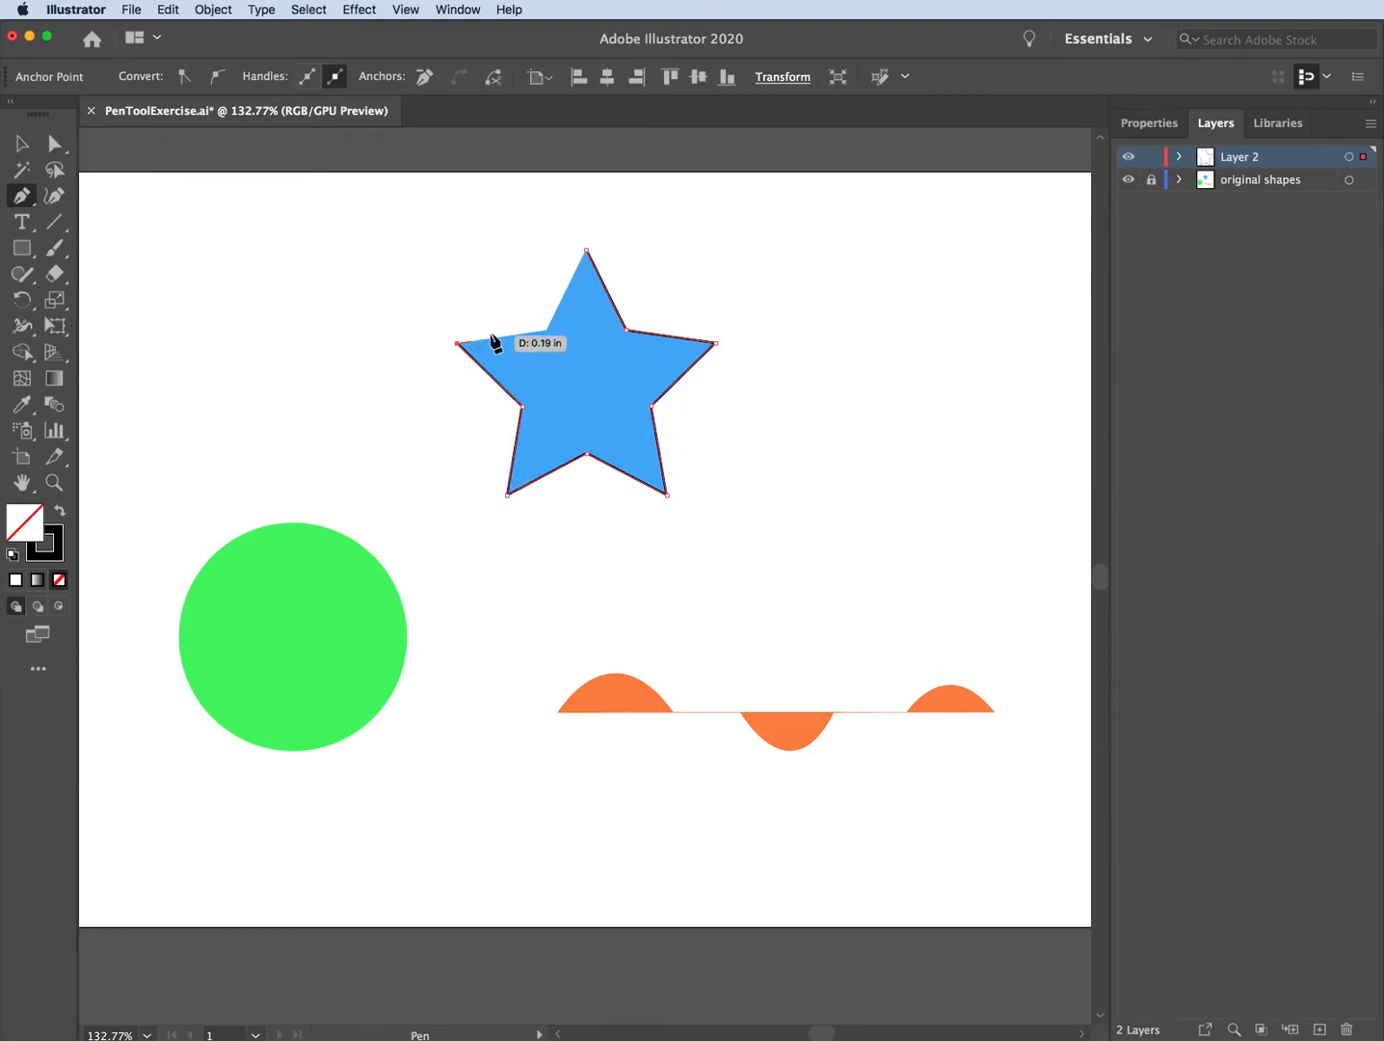
{"action": "left_click", "coordinate": [558, 350]}
{"action": "mouse_move", "coordinate": [502, 256]}
{"action": "left_mouse_down"}
{"action": "mouse_move", "coordinate": [574, 266]}
{"action": "mouse_move", "coordinate": [513, 266]}
{"action": "mouse_move", "coordinate": [513, 238]}
{"action": "mouse_move", "coordinate": [518, 249]}
{"action": "left_mouse_up"}
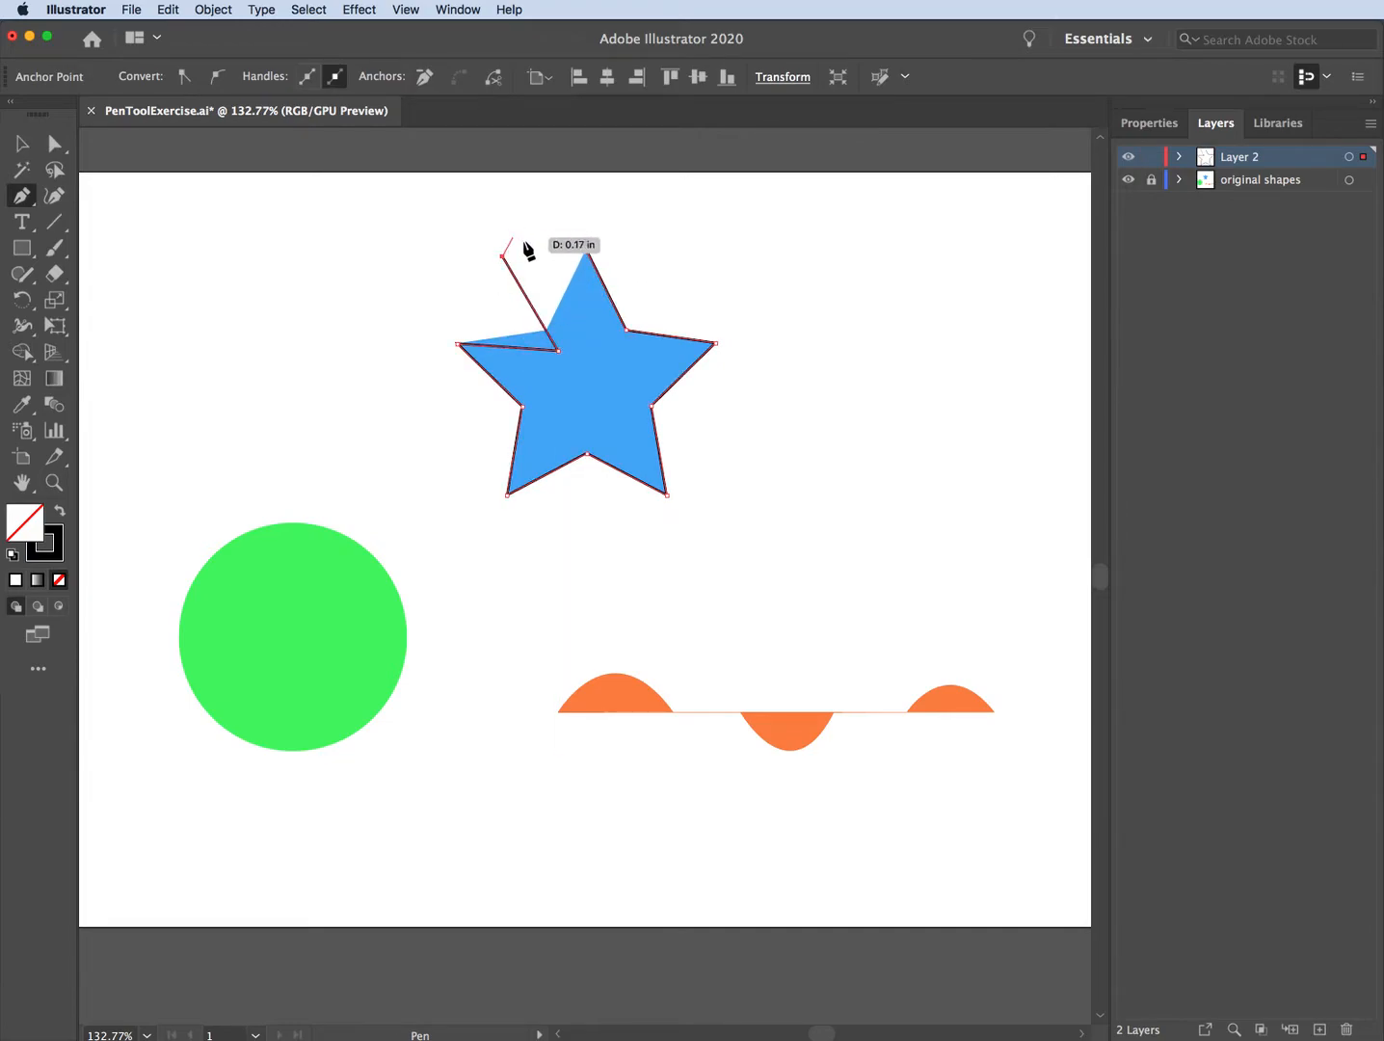
{"action": "left_click", "coordinate": [589, 253]}
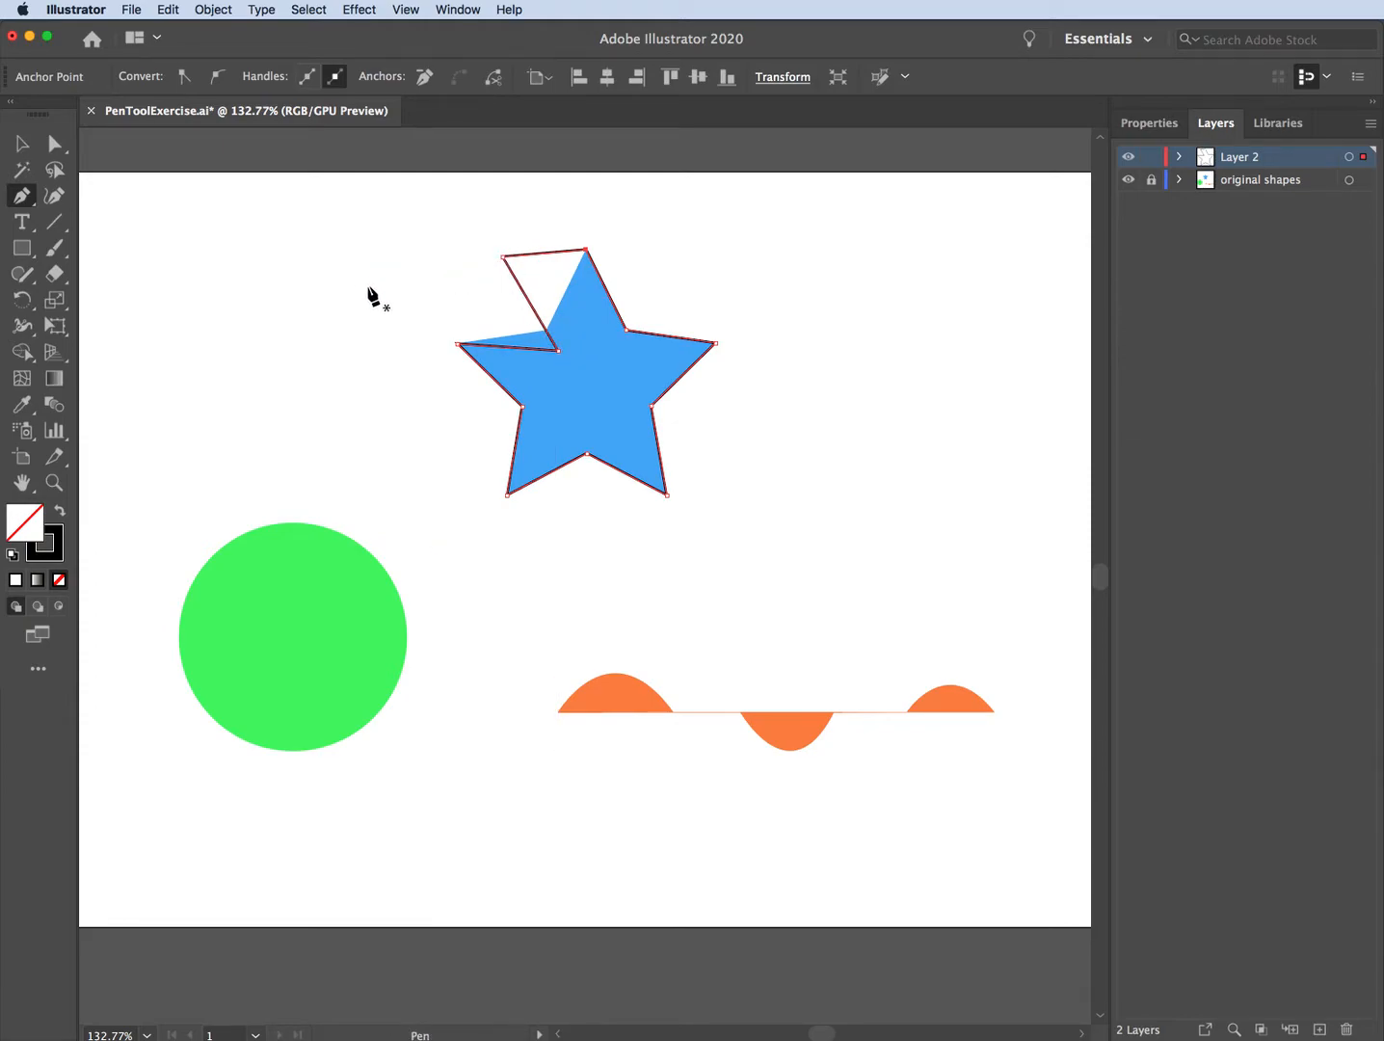
- Use Direct Selection to move the misplaced anchor onto the star's upper-left inner corner and shift the stray outer anchor slightly left
{"action": "left_click", "coordinate": [55, 145]}
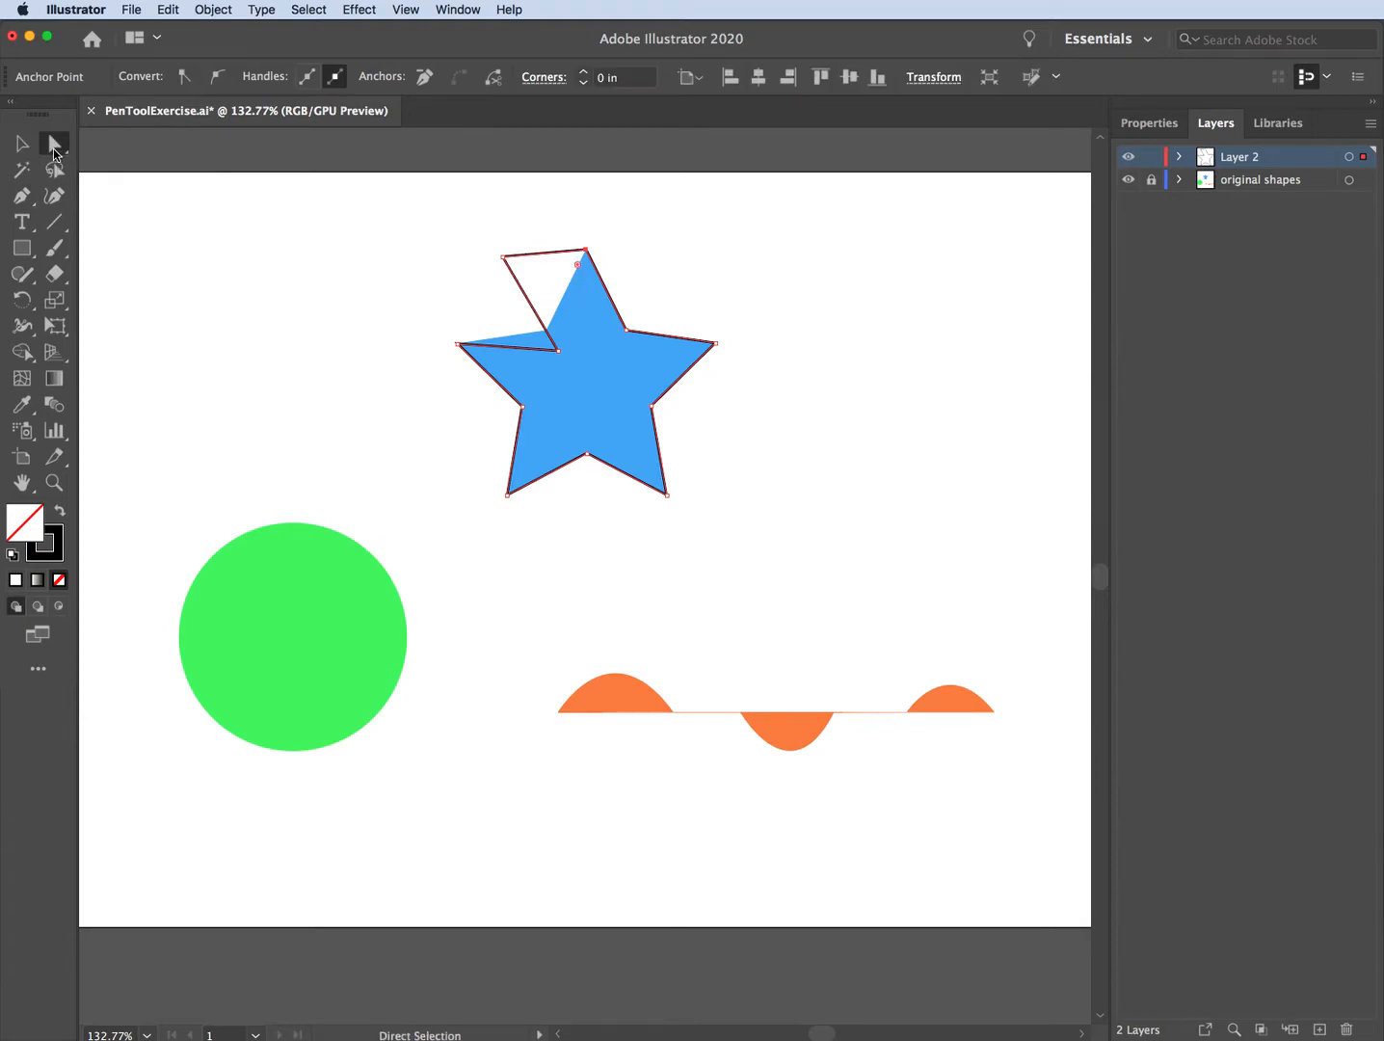
{"action": "left_click", "coordinate": [559, 349]}
{"action": "left_click_drag", "start_coordinate": [559, 352], "coordinate": [549, 332]}
{"action": "left_click", "coordinate": [504, 258]}
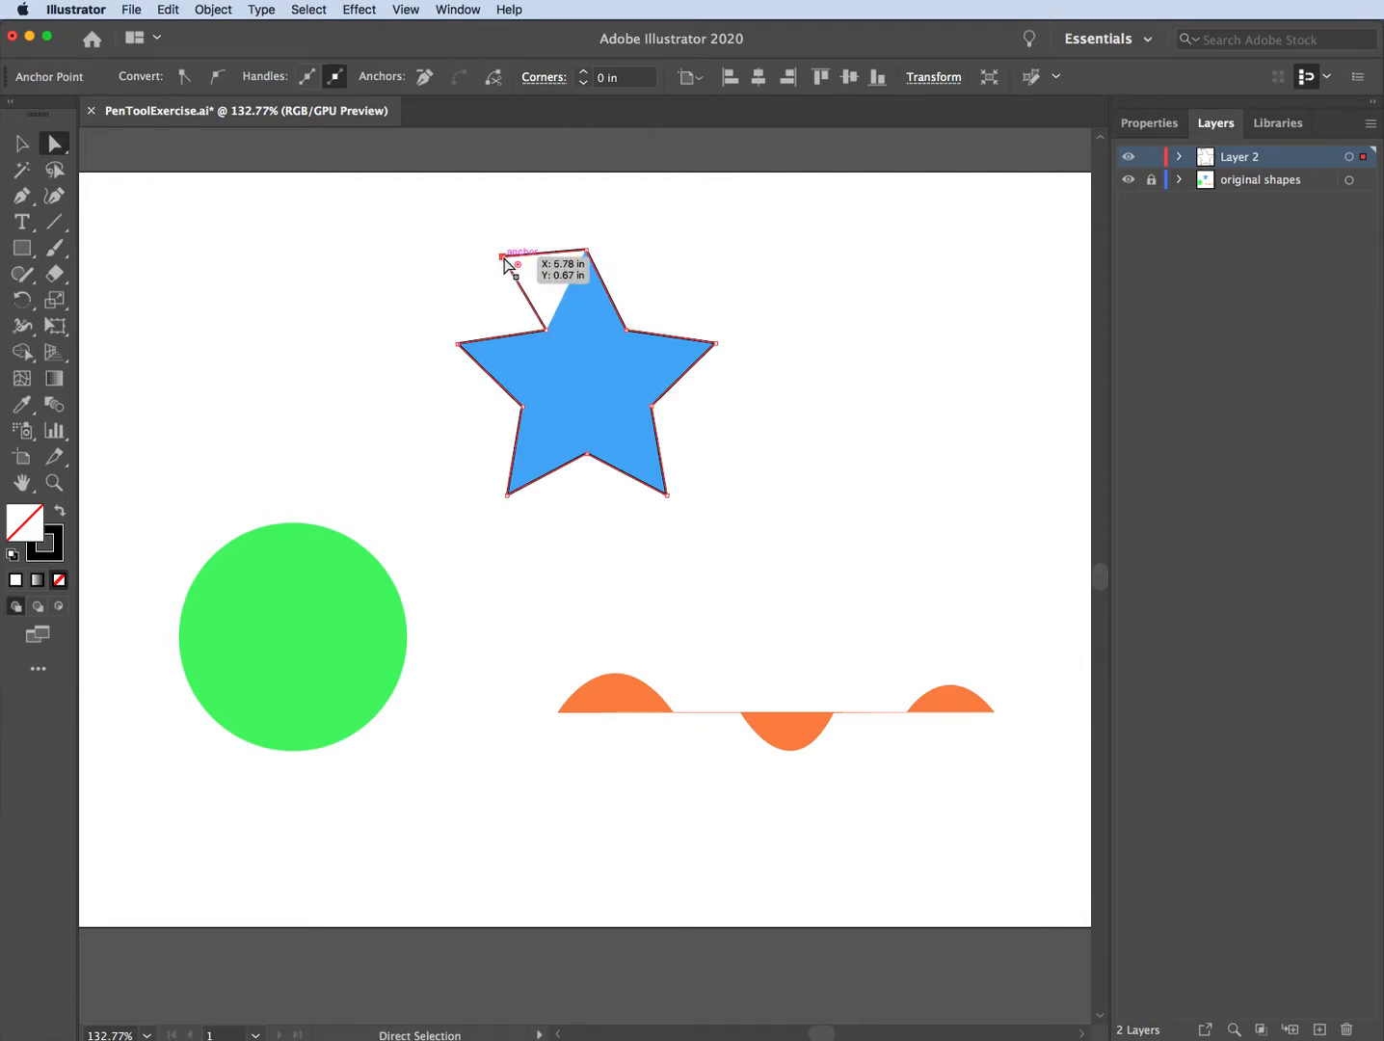
{"action": "mouse_move", "coordinate": [503, 257]}
{"action": "left_mouse_down"}
{"action": "mouse_move", "coordinate": [569, 291]}
{"action": "mouse_move", "coordinate": [487, 258]}
{"action": "left_mouse_up"}
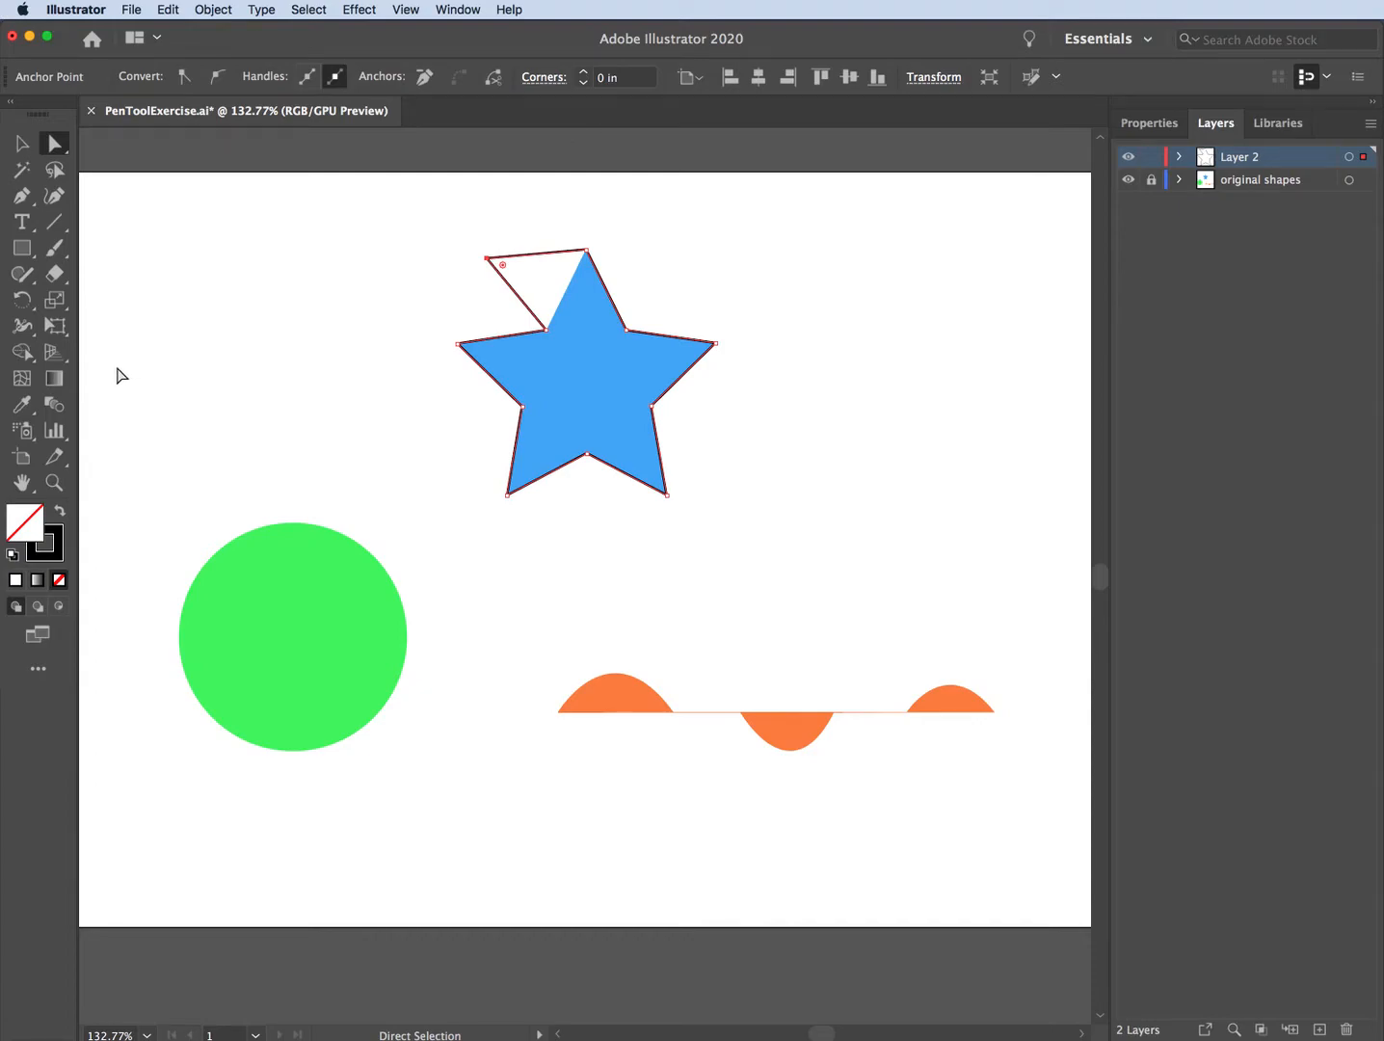
- Float the Pen tool group as a separate palette and delete the stray outer anchor and the upper-left inner corner anchor
{"action": "left_click", "coordinate": [23, 200]}
{"action": "left_click_drag", "start_coordinate": [23, 199], "coordinate": [288, 219]}
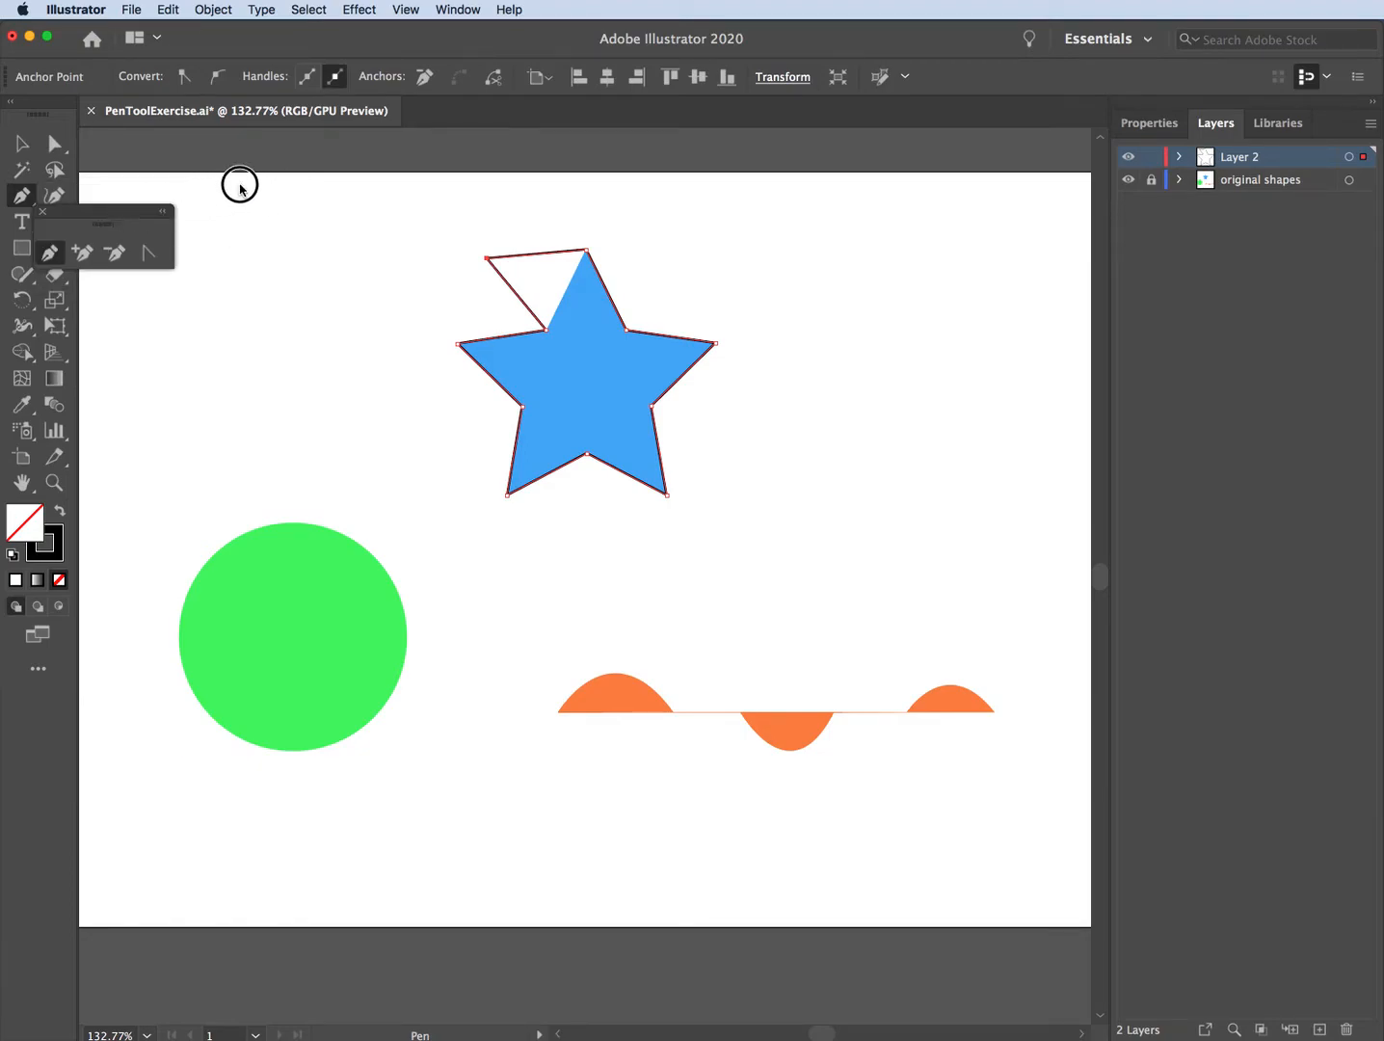
{"action": "left_click_drag", "start_coordinate": [105, 226], "coordinate": [234, 205]}
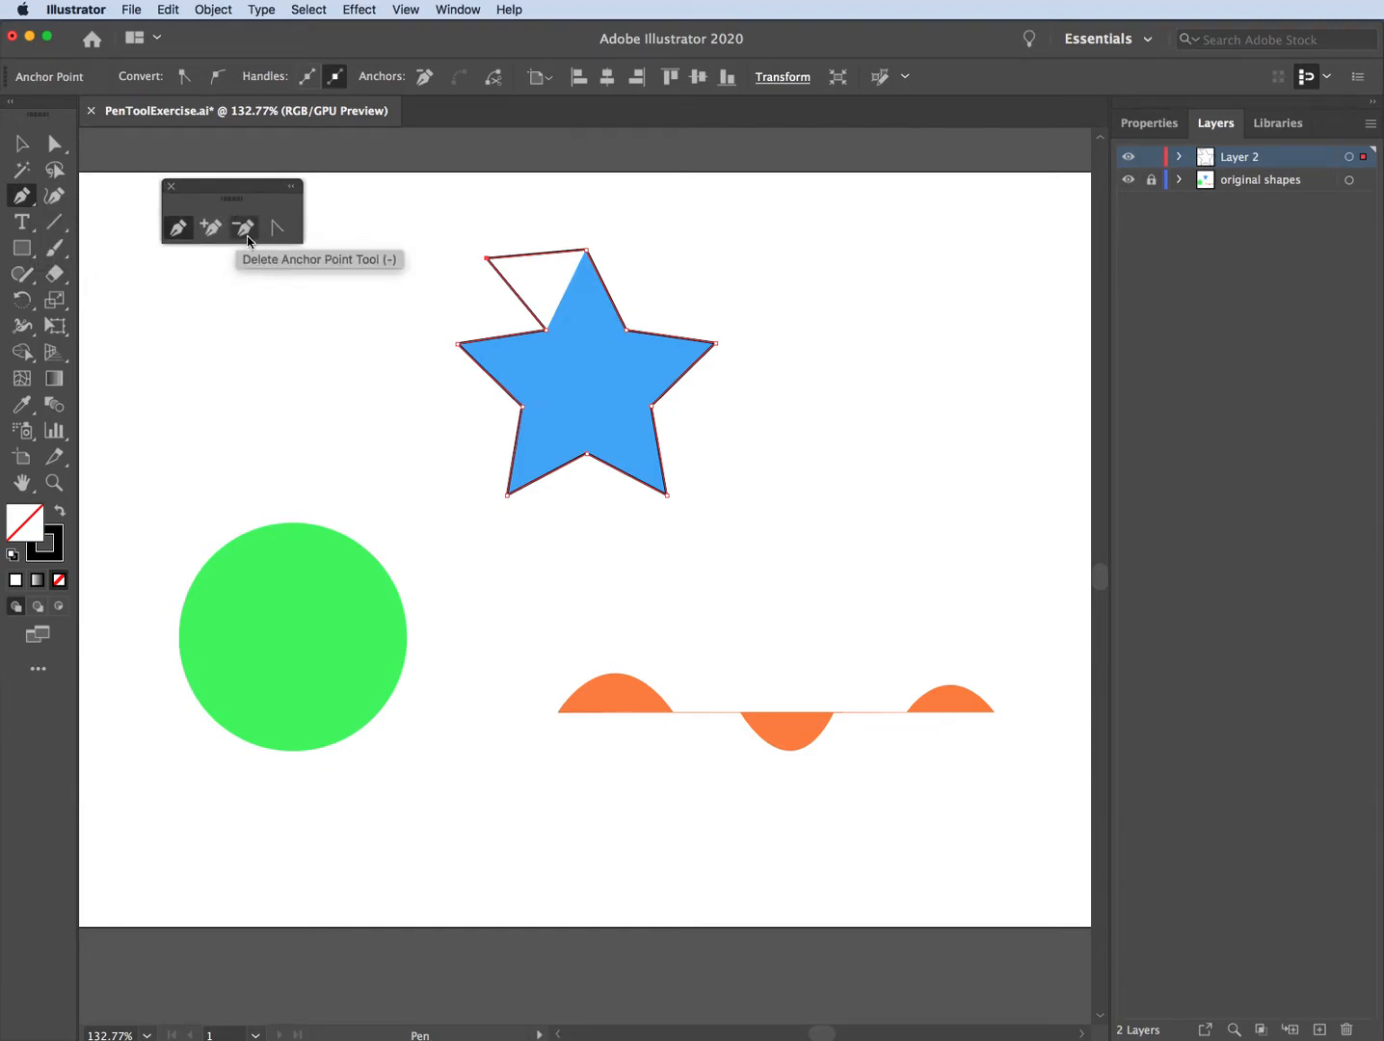
{"action": "left_click", "coordinate": [246, 231]}
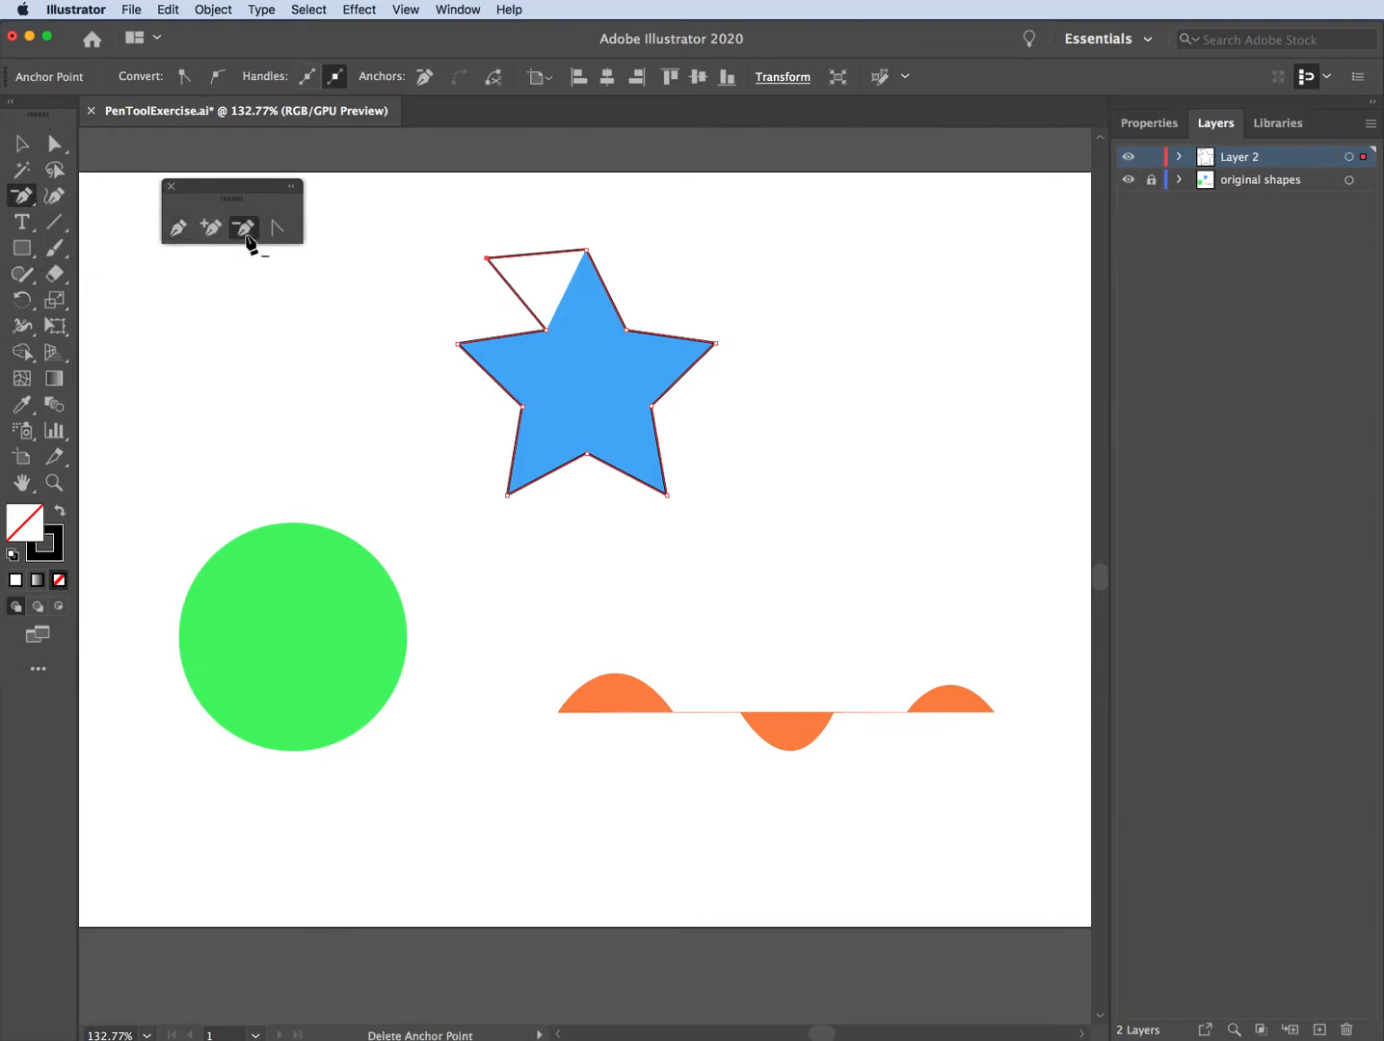
{"action": "left_click", "coordinate": [486, 259]}
{"action": "left_click", "coordinate": [546, 331]}
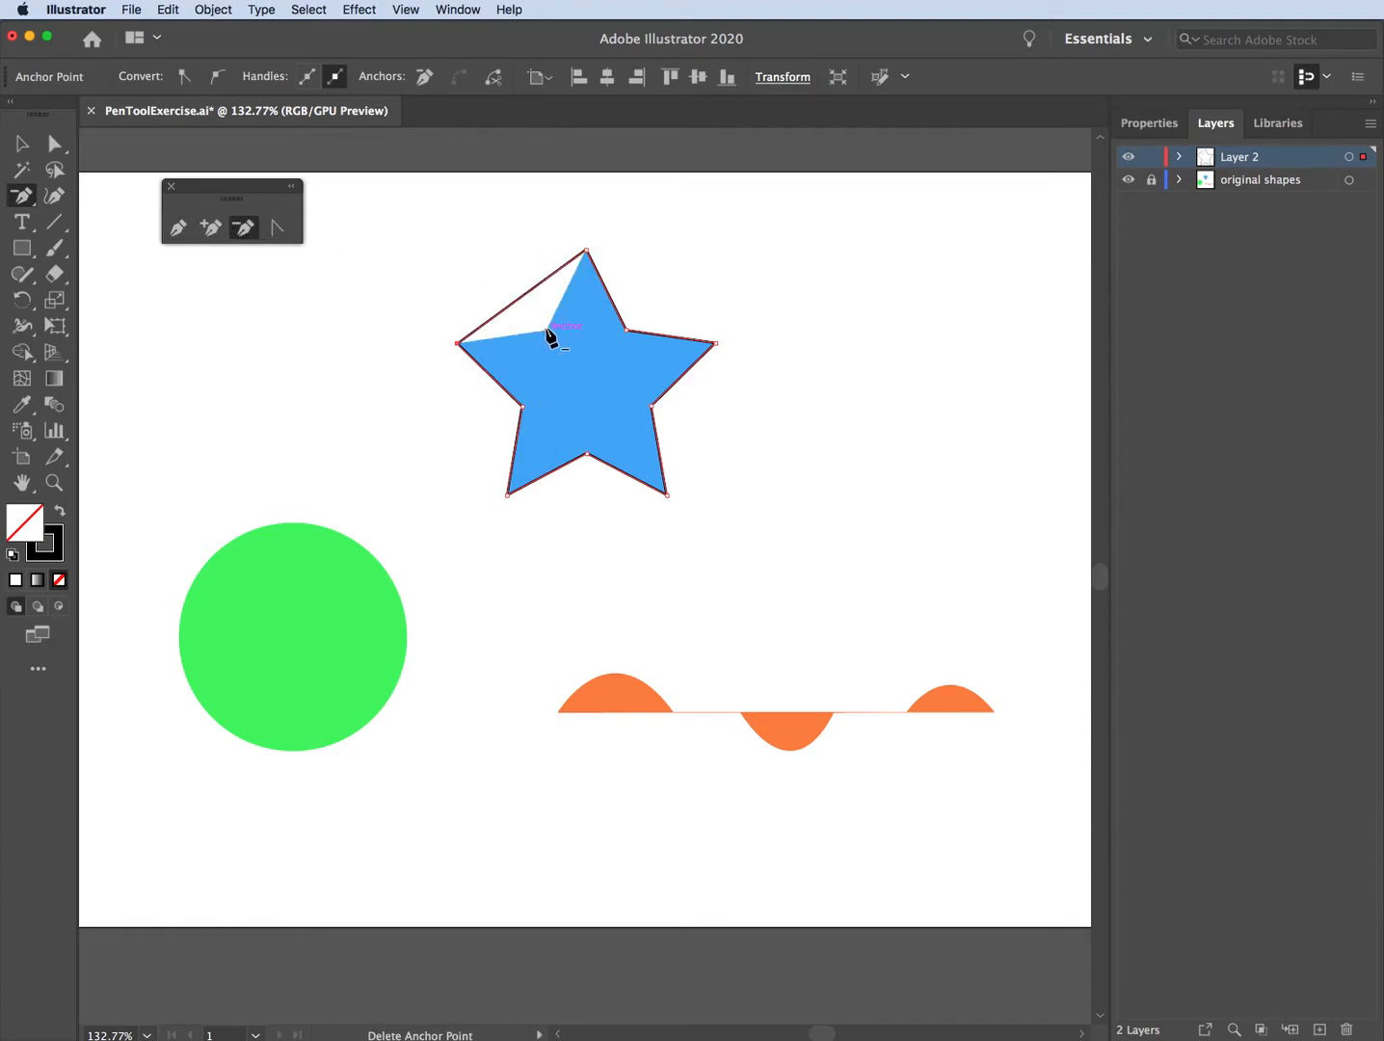
- Add an anchor midway along the outline's upper-left segment and move it onto the star's inner corner
{"action": "left_click", "coordinate": [213, 232]}
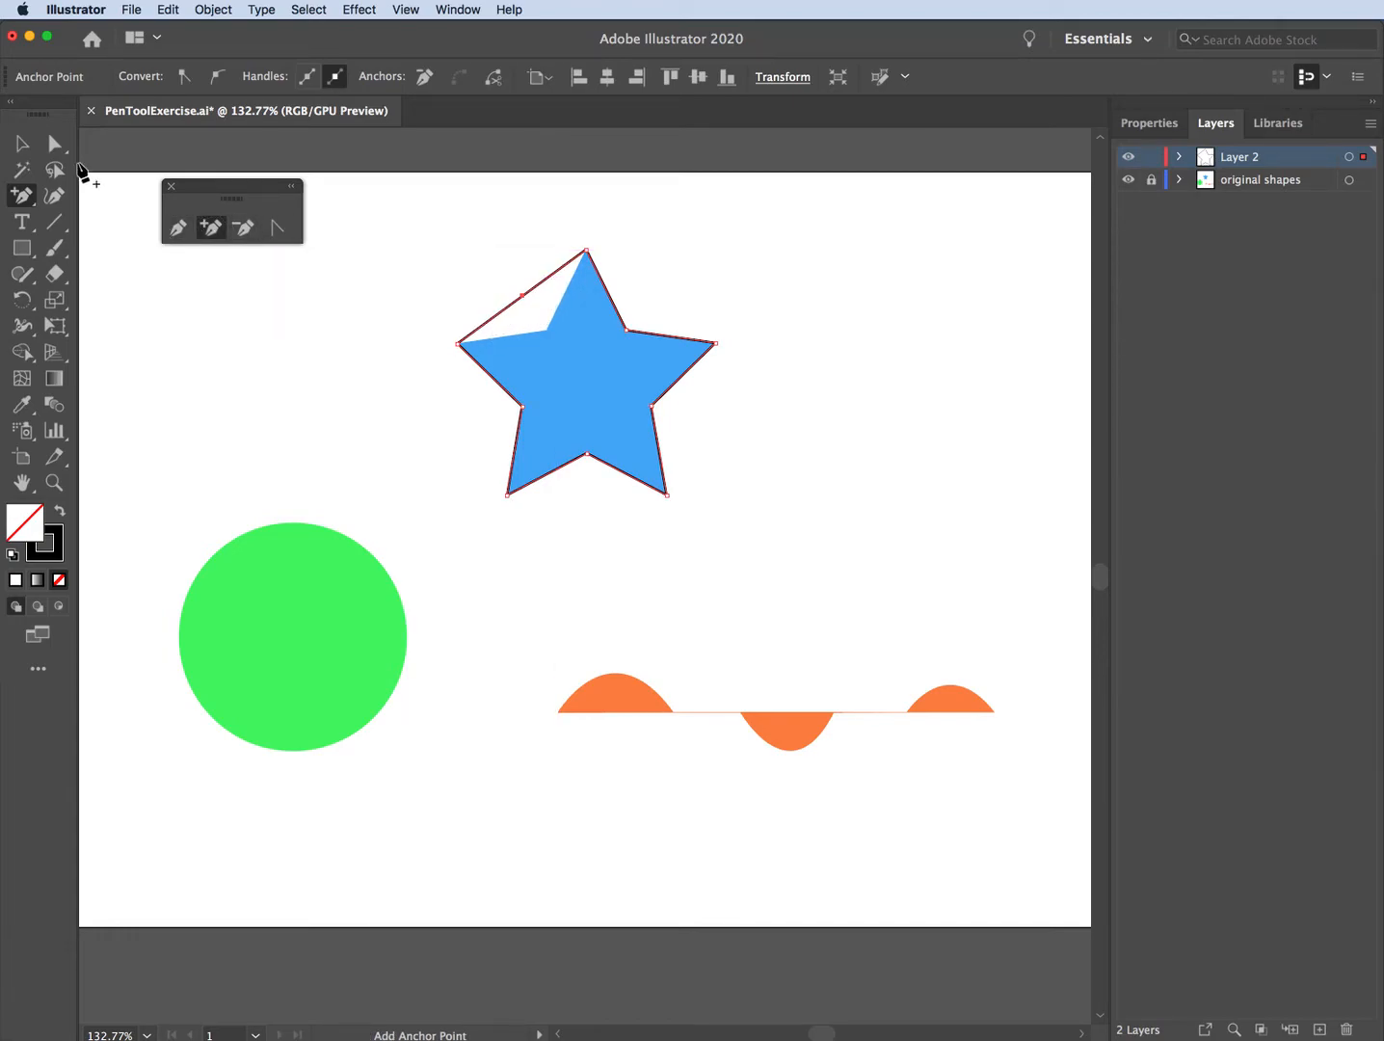
{"action": "left_click", "coordinate": [54, 143]}
{"action": "left_click", "coordinate": [523, 295]}
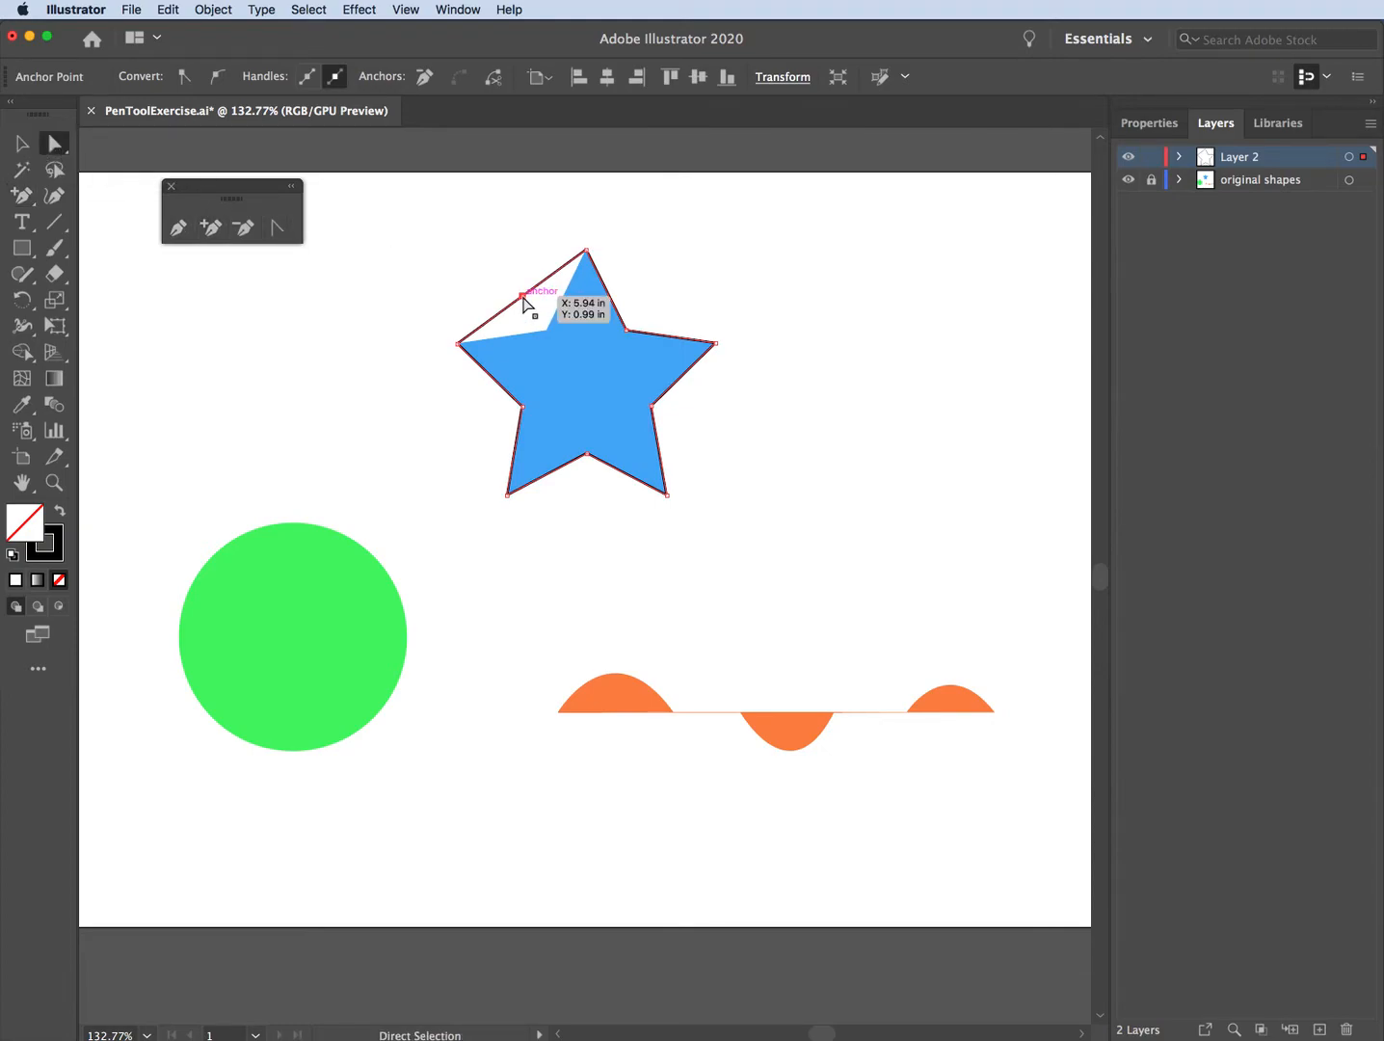
{"action": "left_click_drag", "start_coordinate": [525, 299], "coordinate": [550, 338]}
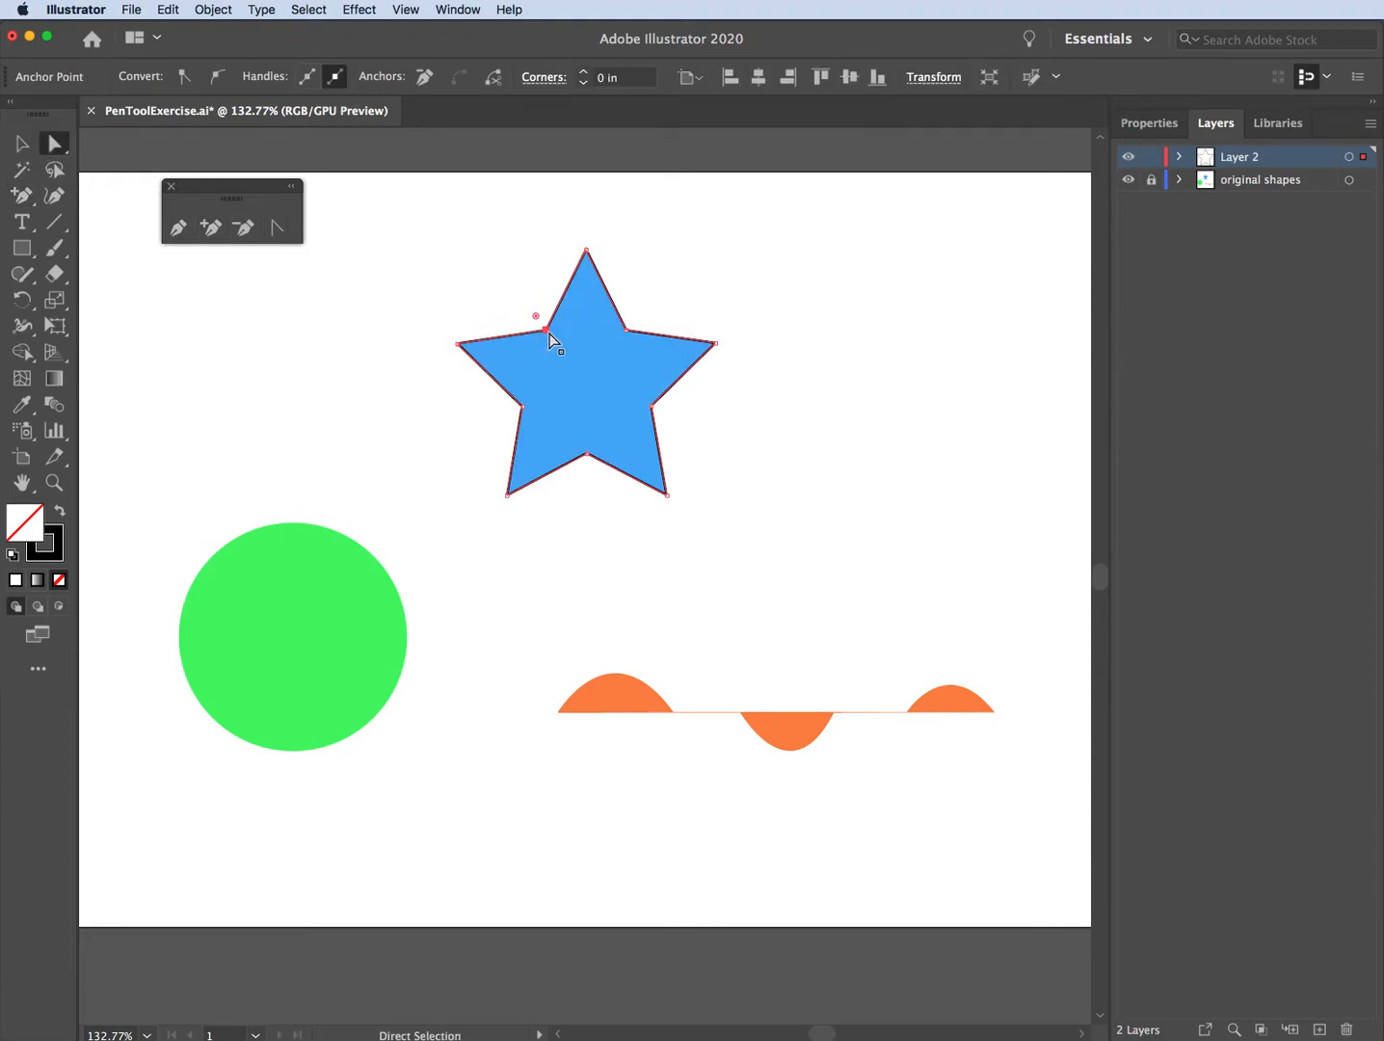
{"action": "left_click", "coordinate": [591, 254]}
{"action": "left_click", "coordinate": [585, 254]}
{"action": "left_click", "coordinate": [664, 495]}
{"action": "scroll", "coordinate": [545, 566], "scroll_direction": "left", "scroll_amount": 8}
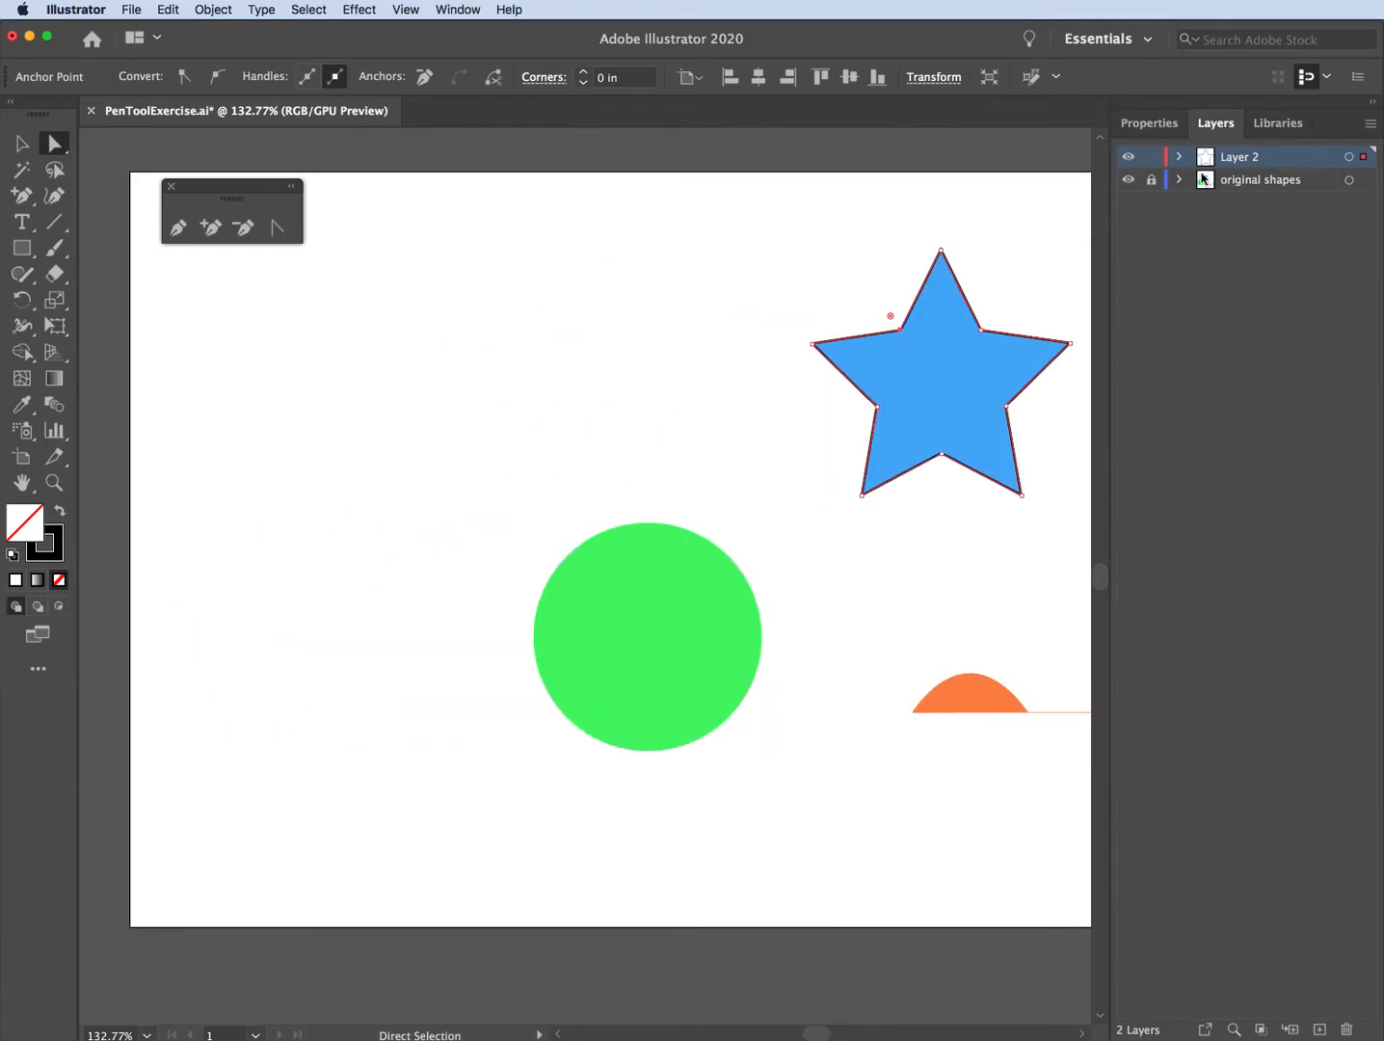
{"action": "left_click", "coordinate": [1152, 182]}
{"action": "left_click", "coordinate": [1129, 181]}
{"action": "left_click", "coordinate": [1129, 182]}
{"action": "scroll", "coordinate": [512, 317], "scroll_direction": "right", "scroll_amount": 5}
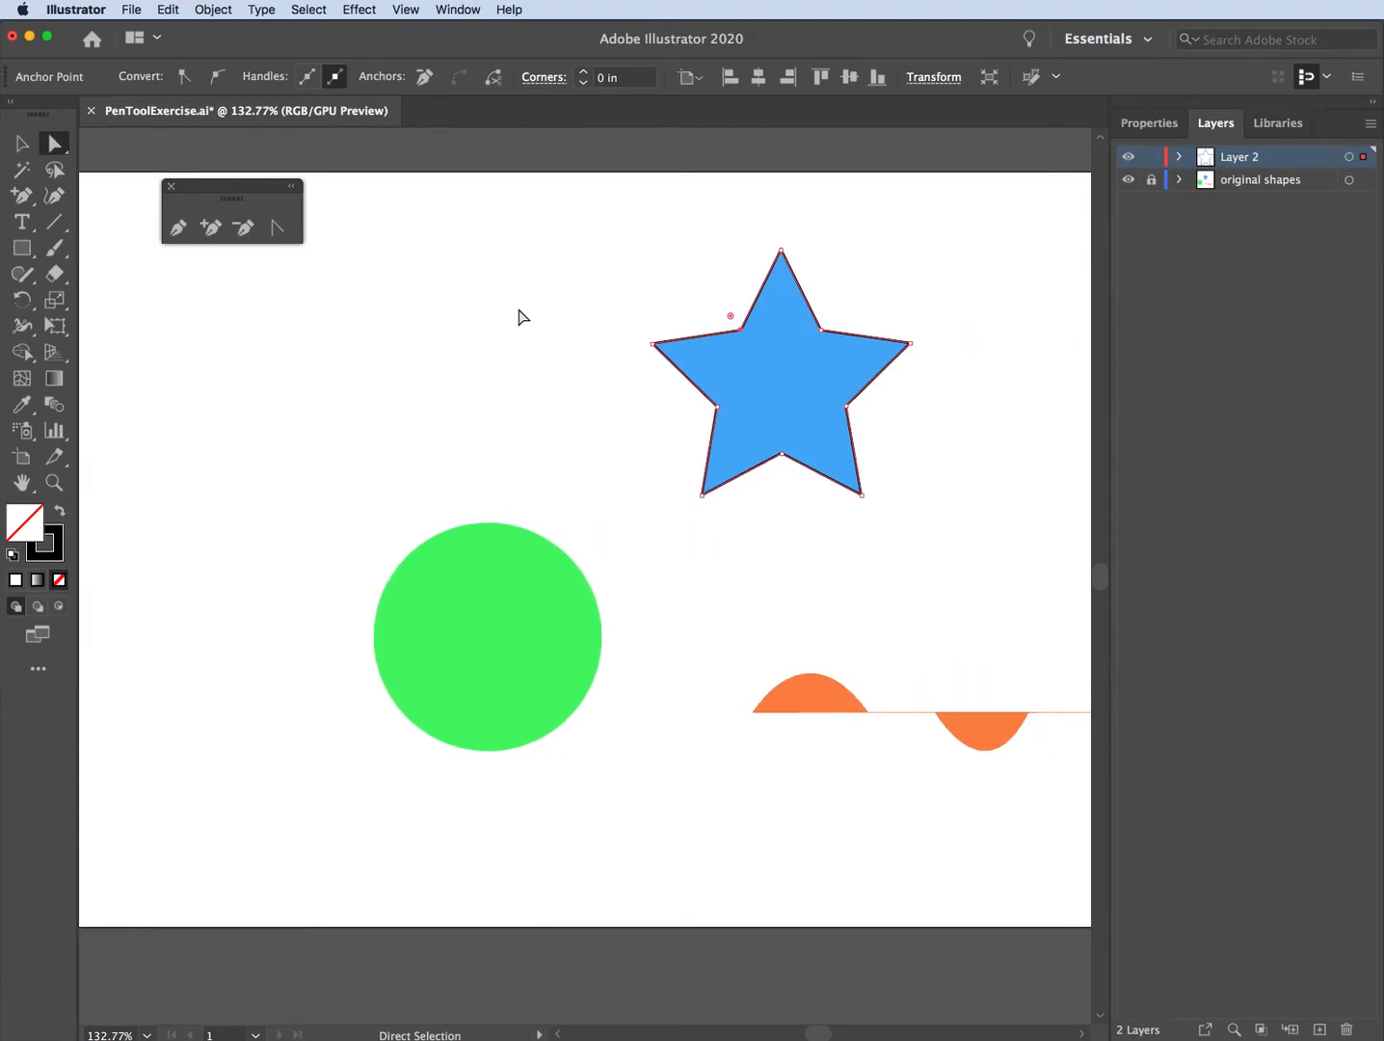
{"action": "left_click", "coordinate": [178, 227]}
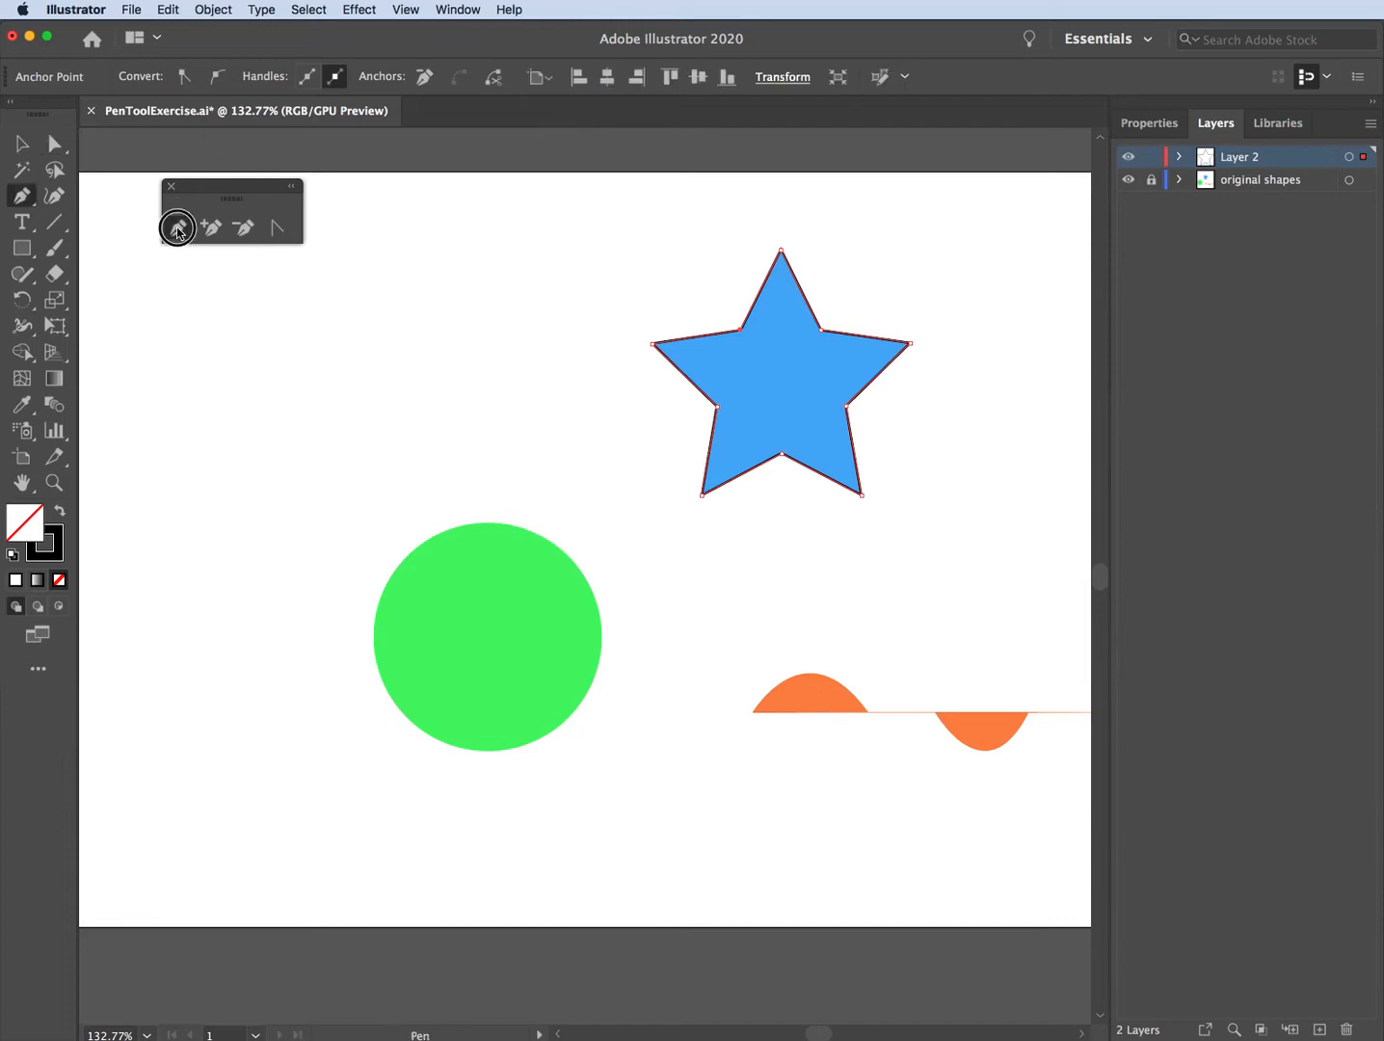
{"action": "left_click", "coordinate": [342, 340]}
{"action": "left_click_drag", "start_coordinate": [414, 258], "coordinate": [472, 272]}
{"action": "key", "text": "ctrl+z"}
{"action": "key", "text": "ctrl+z"}
- Try to trace the green circle's right half with one curved Pen segment from its top to its bottom
{"action": "left_click", "coordinate": [493, 524]}
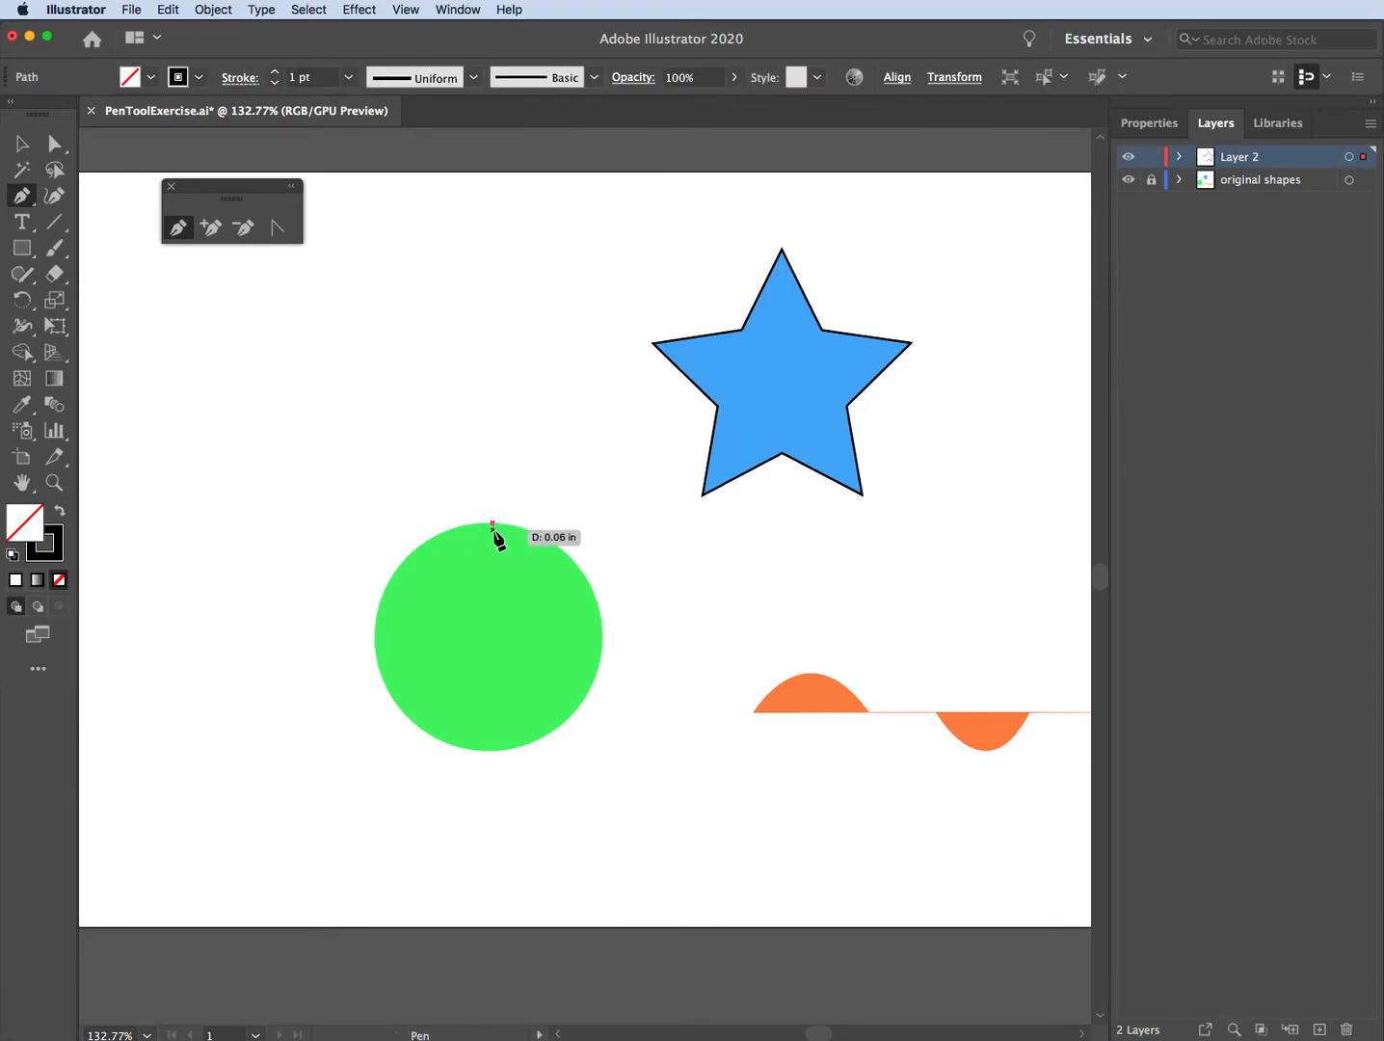
{"action": "left_click_drag", "start_coordinate": [493, 750], "coordinate": [255, 873]}
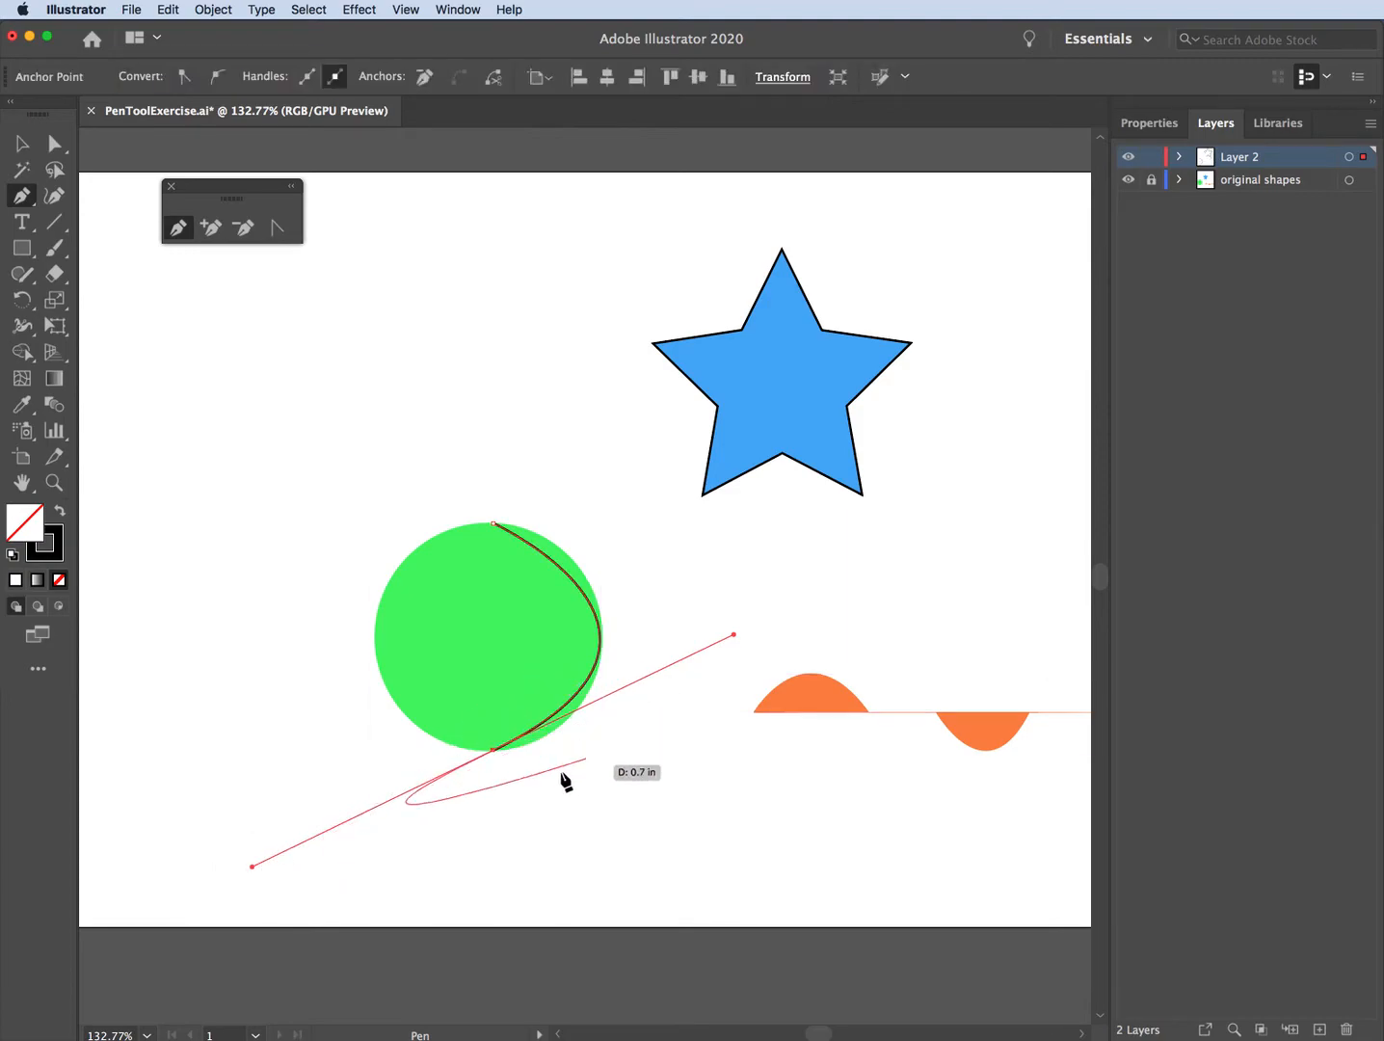
{"action": "key", "text": "cmd+z"}
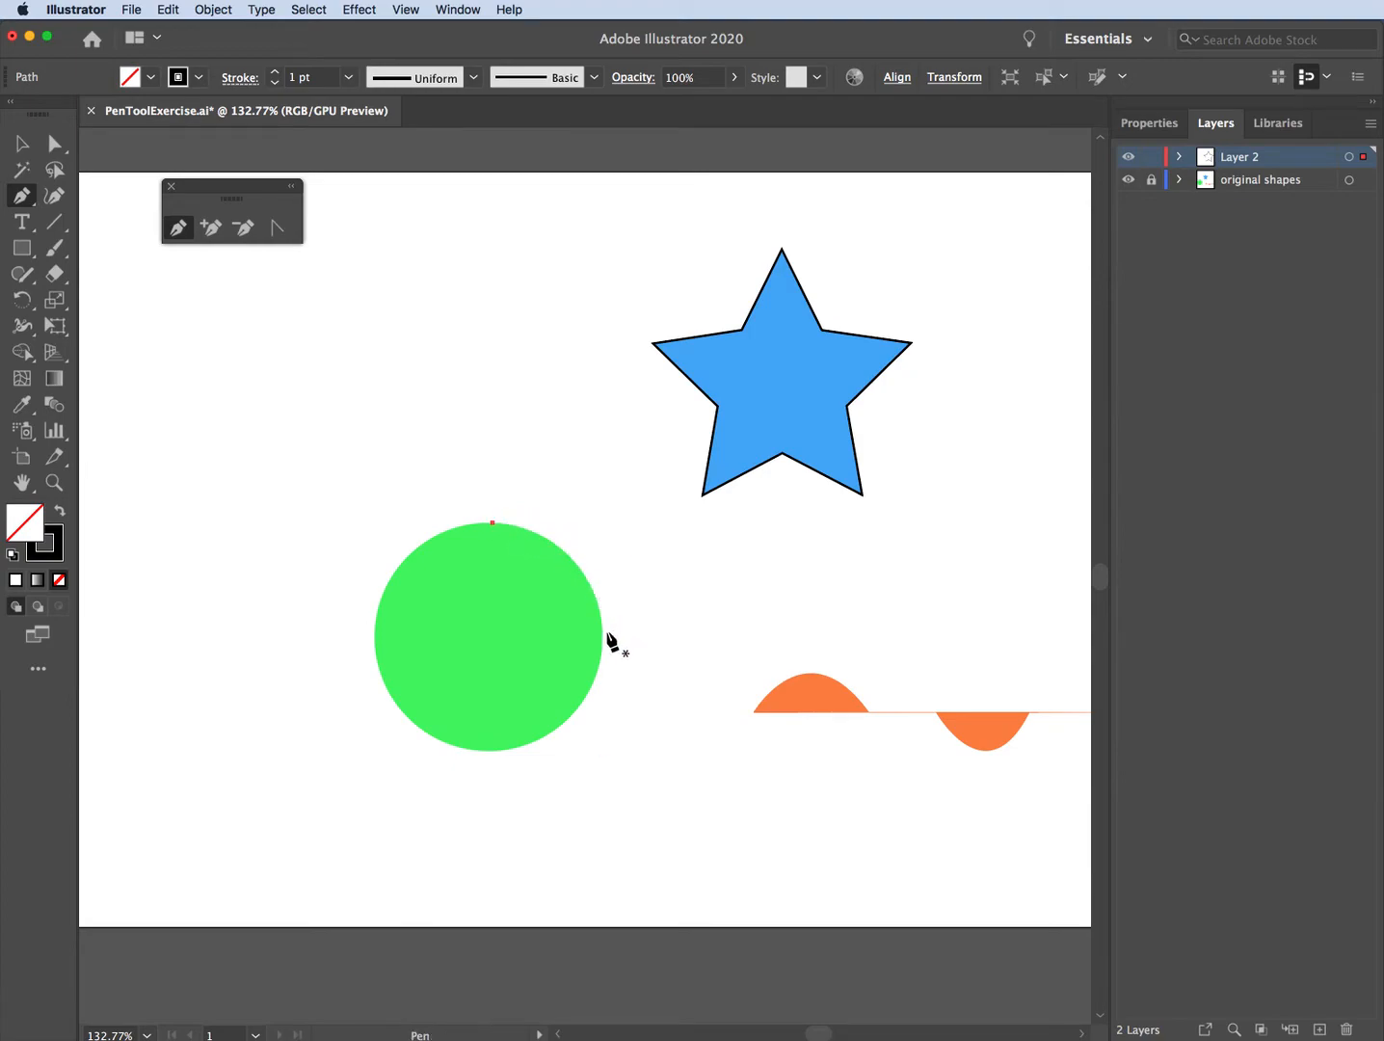
- Trace the green circle's right half with two curved Pen segments, from its top through its rightmost point to its bottom, ending without an outgoing handle
{"action": "left_click_drag", "start_coordinate": [602, 633], "coordinate": [600, 667]}
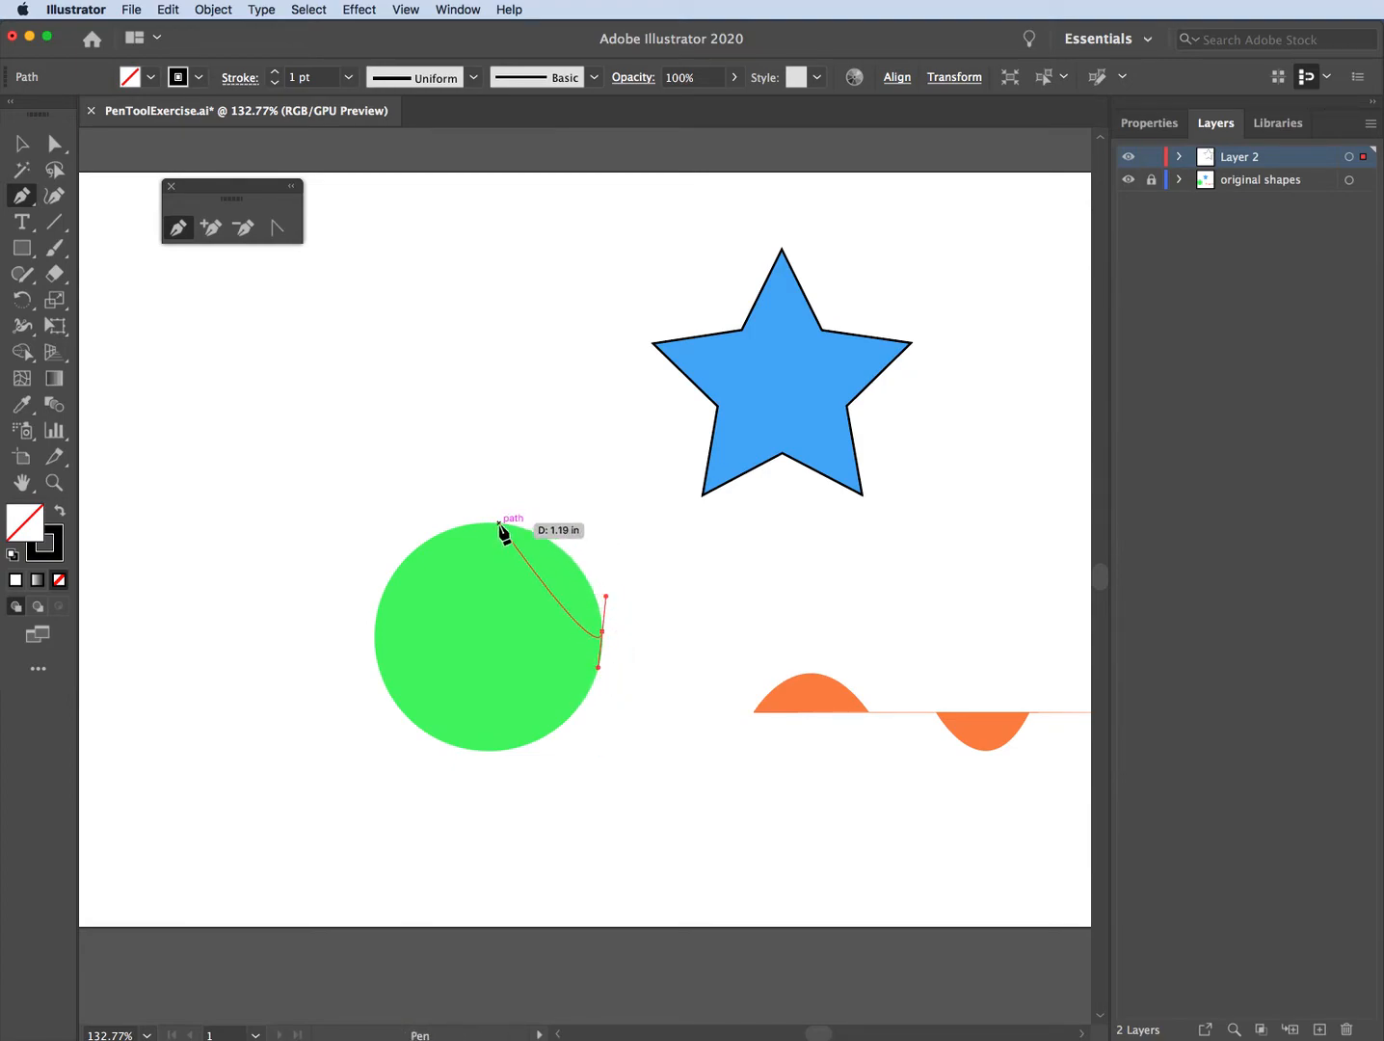
{"action": "key", "text": "Escape"}
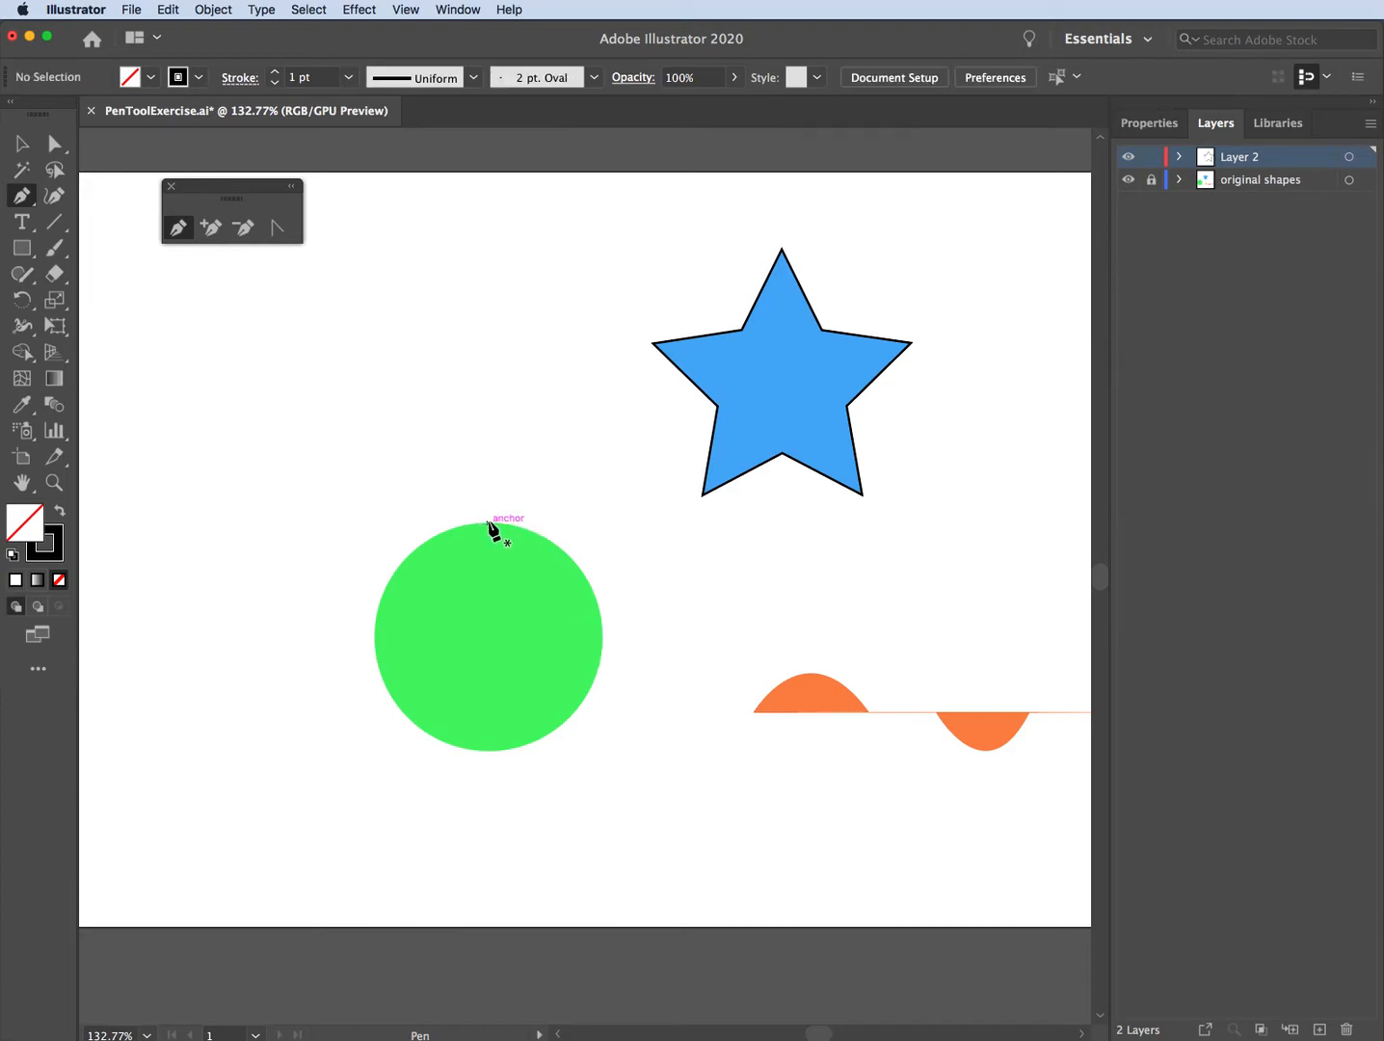
{"action": "left_click", "coordinate": [489, 525]}
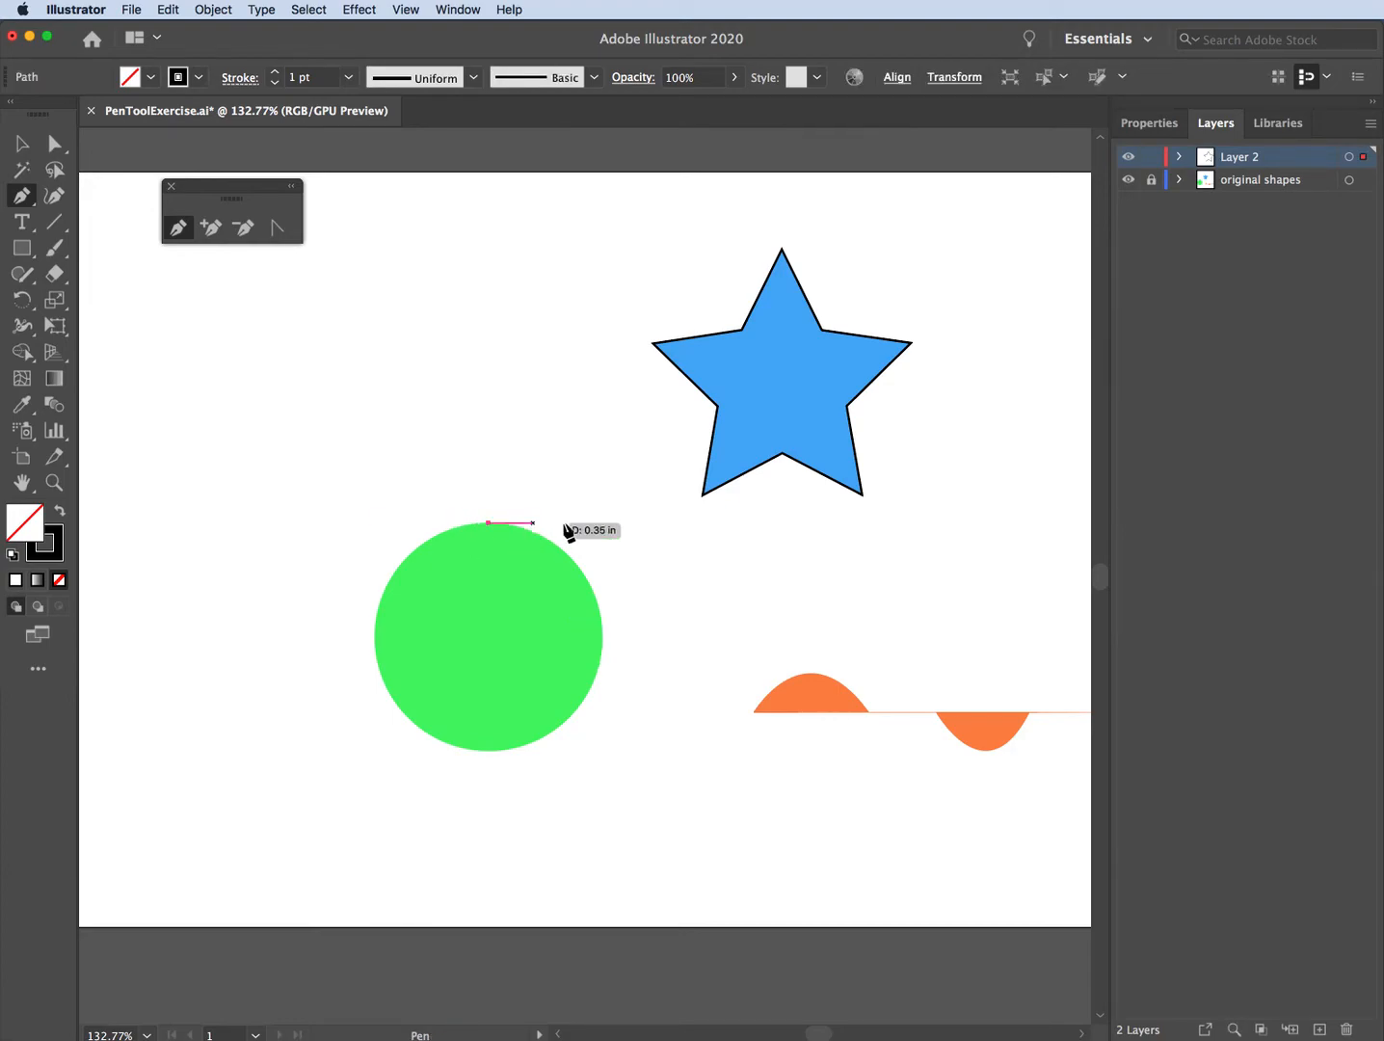
{"action": "left_click", "coordinate": [601, 638]}
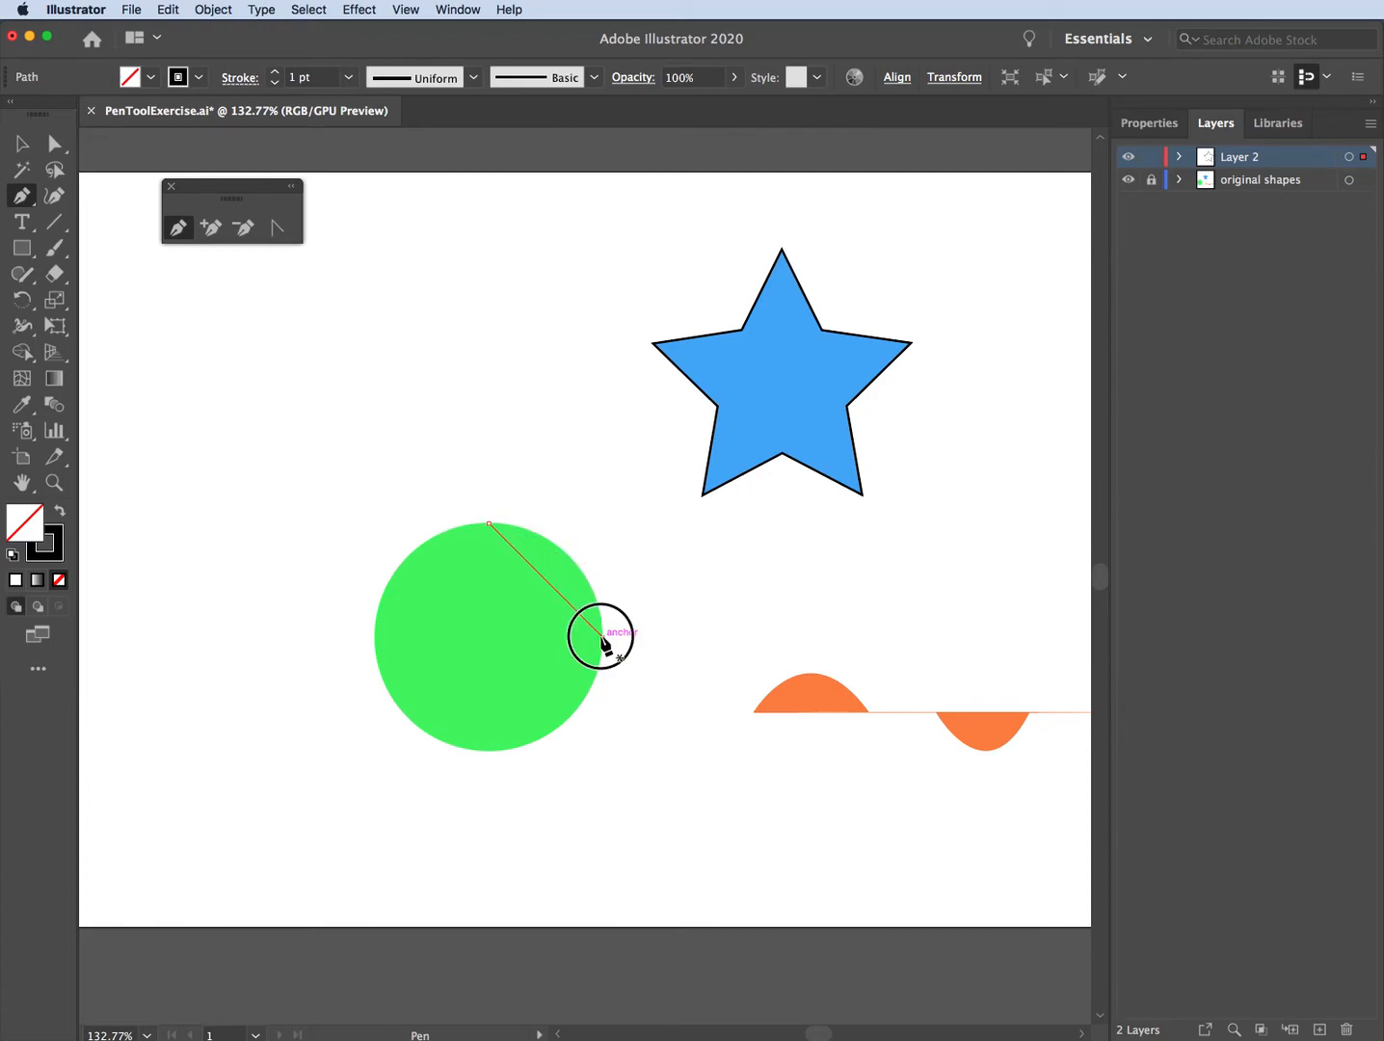
{"action": "left_click_drag", "start_coordinate": [601, 637], "coordinate": [608, 747]}
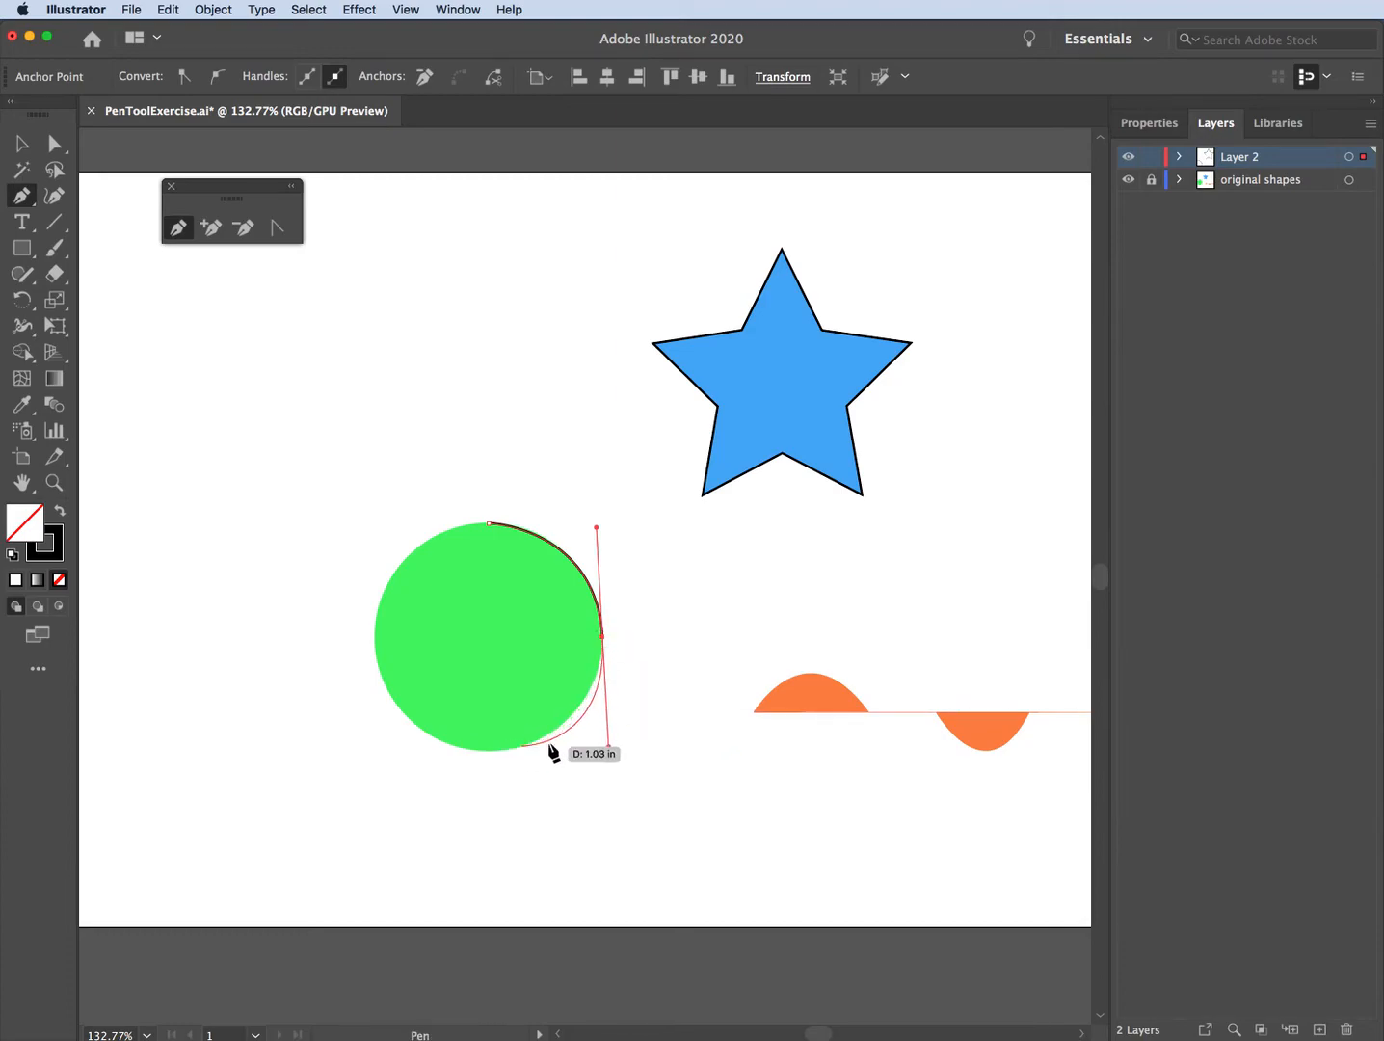
{"action": "left_click", "coordinate": [602, 638]}
{"action": "left_click_drag", "start_coordinate": [489, 750], "coordinate": [379, 757]}
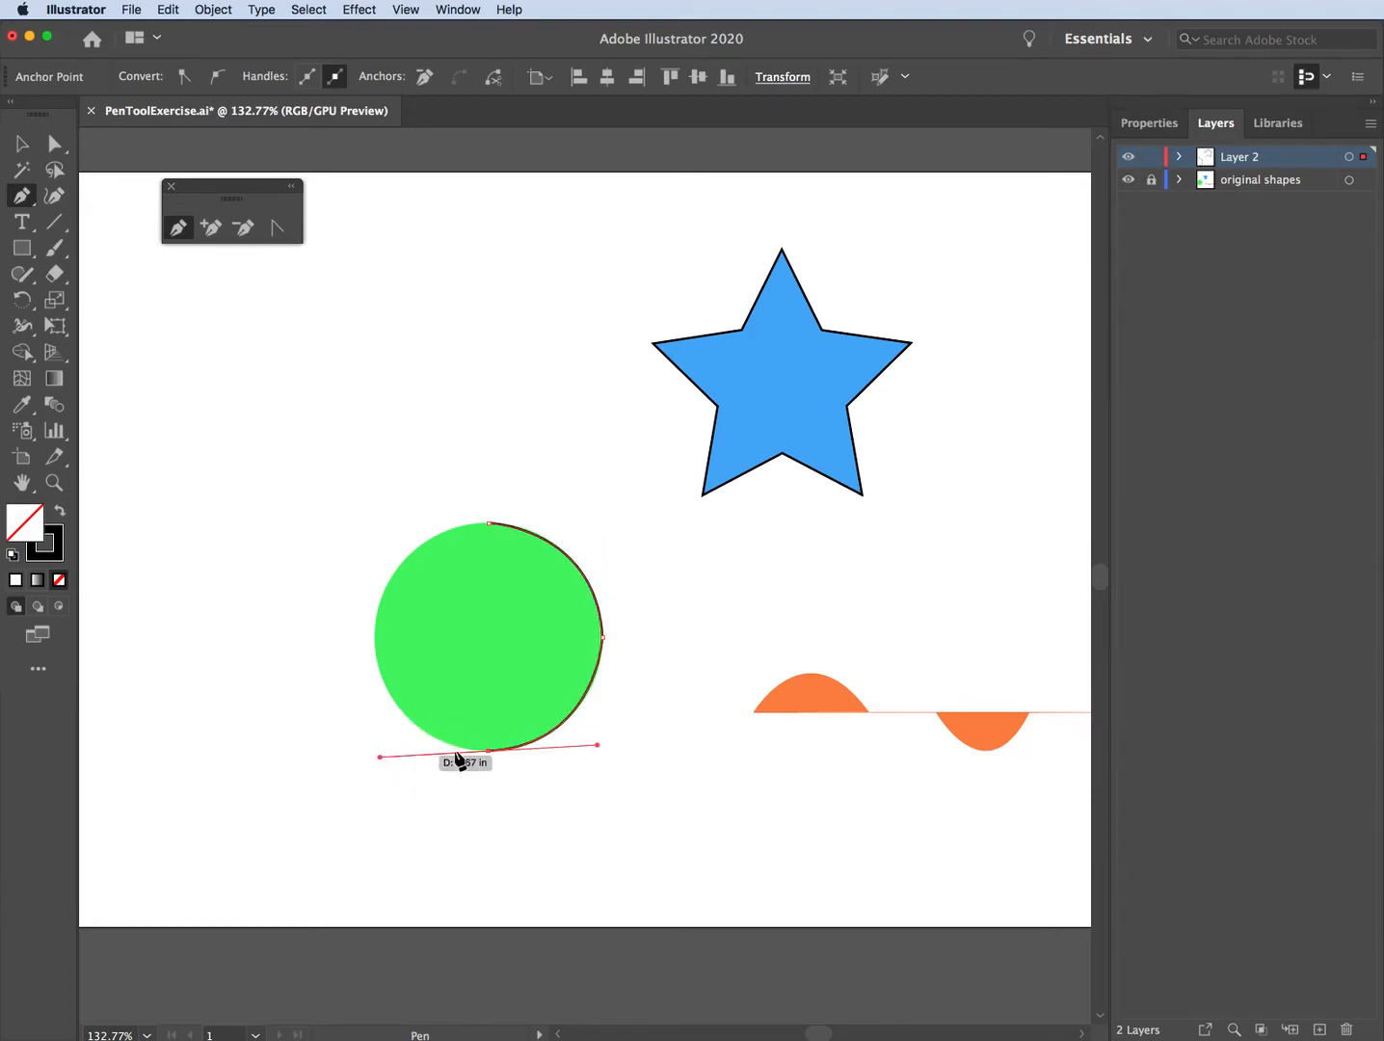
{"action": "left_click", "coordinate": [489, 751]}
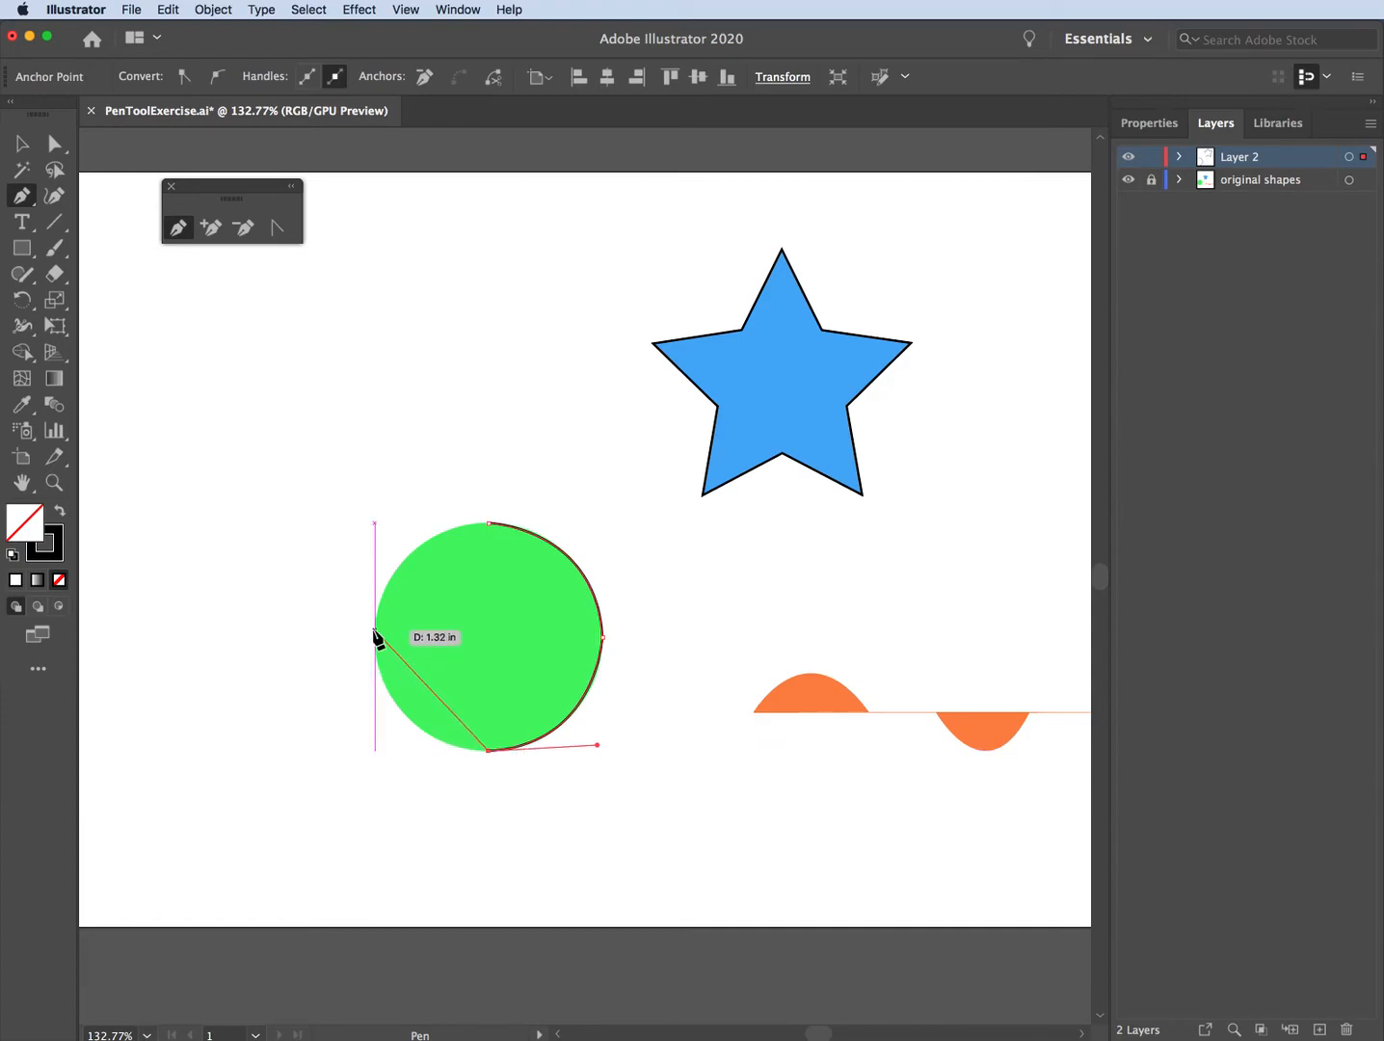
- Curve the Pen path along the circle's lower-left quarter to its leftmost point and close it at the top anchor with a slanted handle
{"action": "left_click_drag", "start_coordinate": [375, 634], "coordinate": [377, 517]}
{"action": "scroll", "coordinate": [382, 549], "scroll_direction": "right", "scroll_amount": 2}
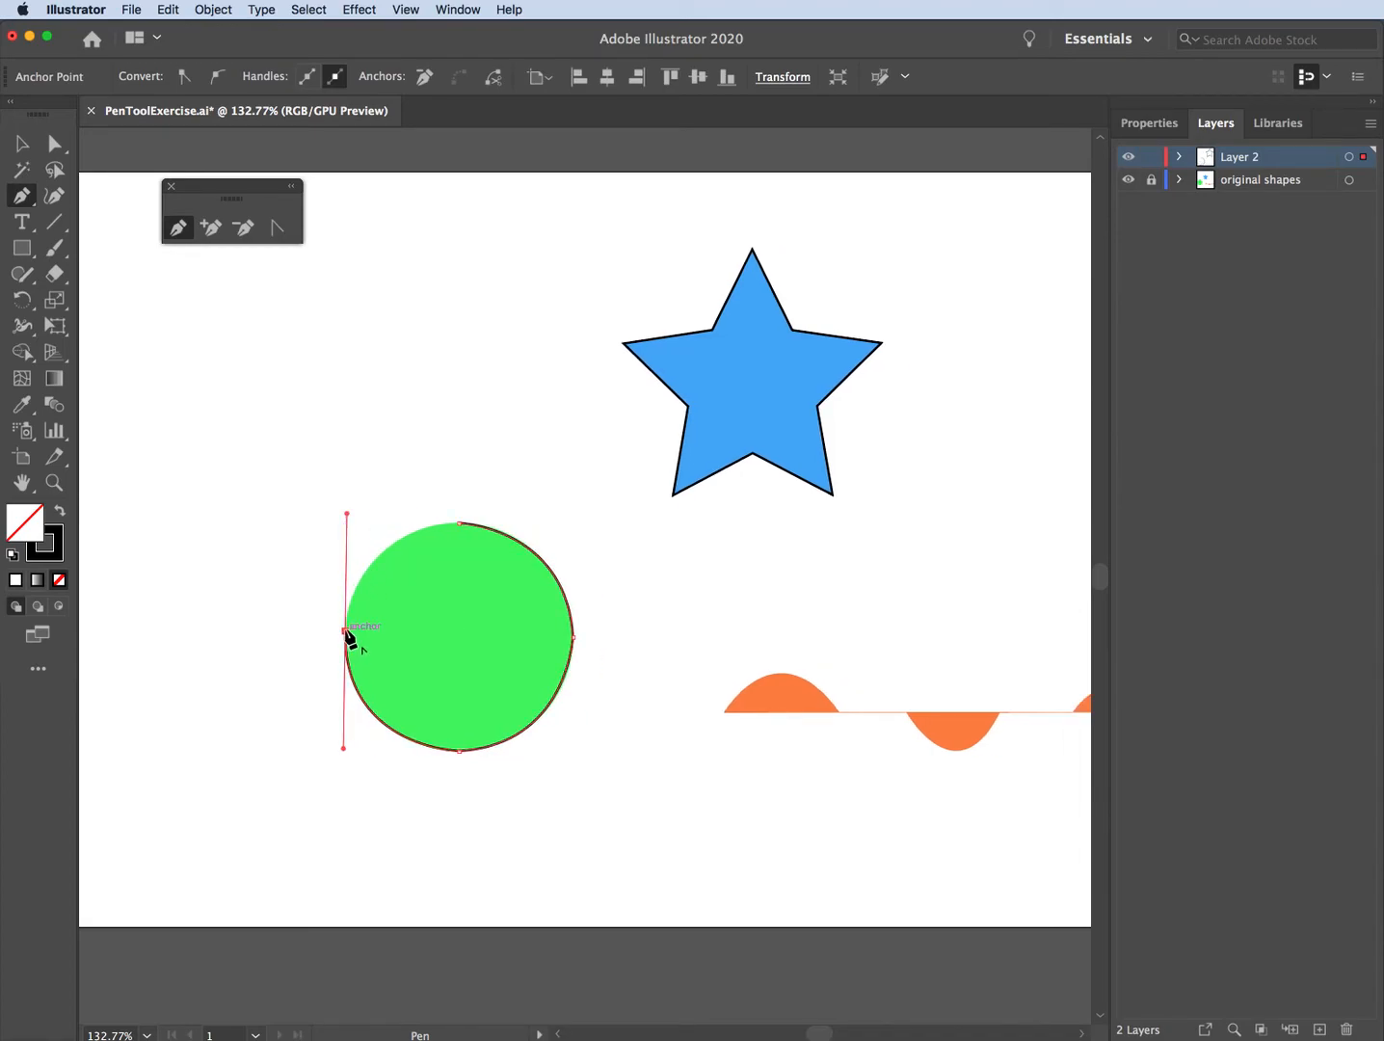
{"action": "left_click_drag", "start_coordinate": [459, 523], "coordinate": [572, 520]}
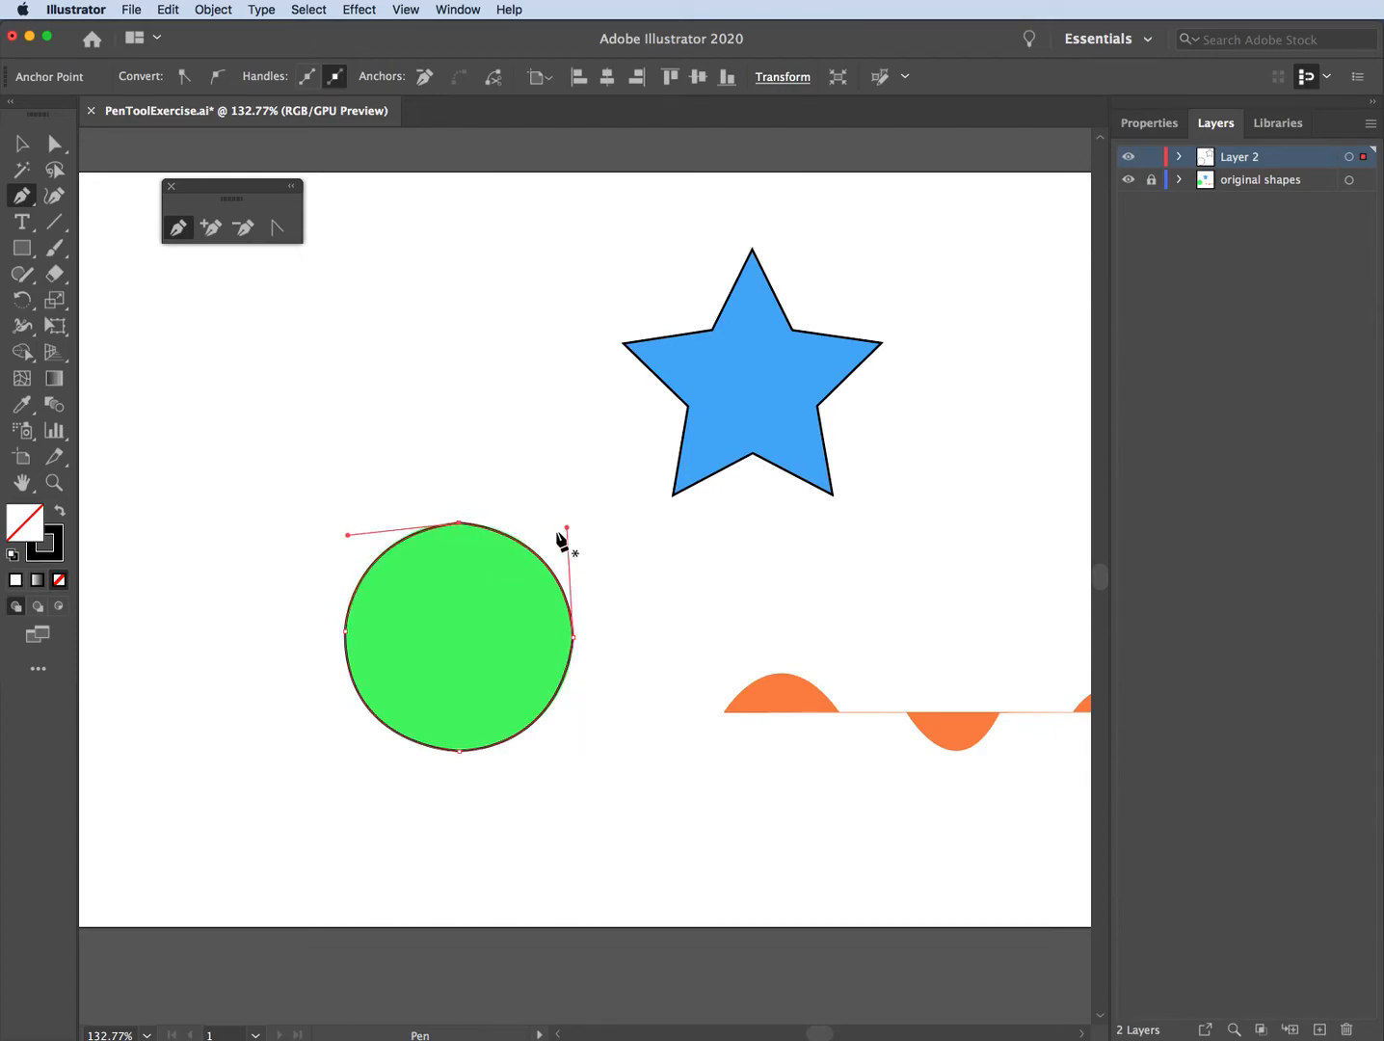
{"action": "key", "text": "ctrl+z"}
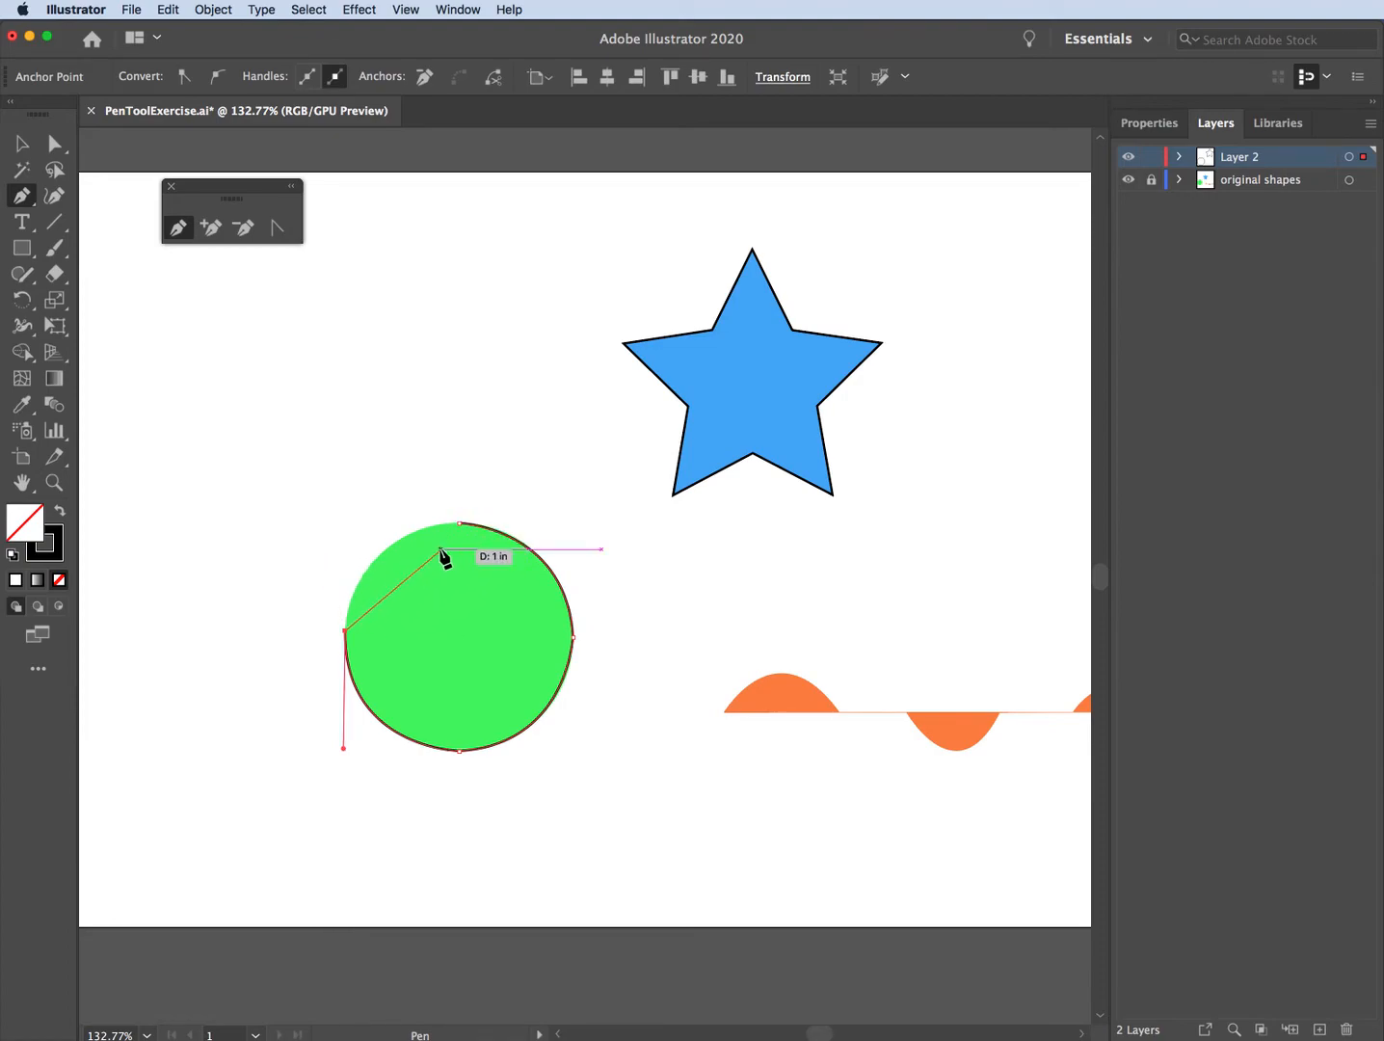
{"action": "left_click_drag", "start_coordinate": [460, 525], "coordinate": [444, 463]}
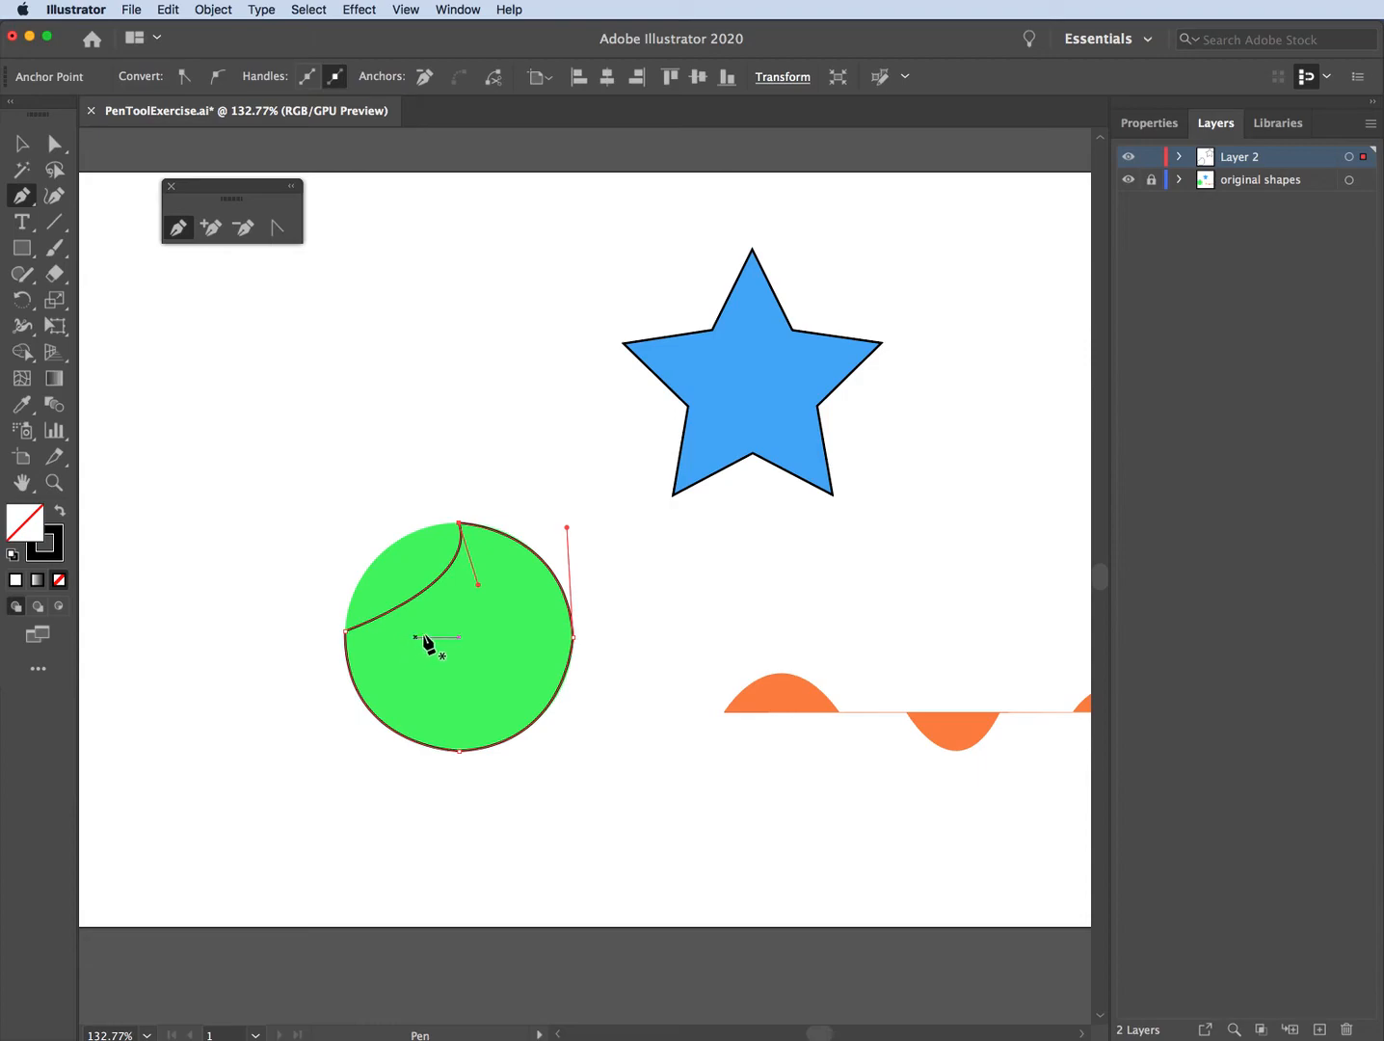
- Try to reshape the circle outline's upper-left segment by pulling the top anchor's handle outward with Direct Selection
{"action": "left_click", "coordinate": [54, 144]}
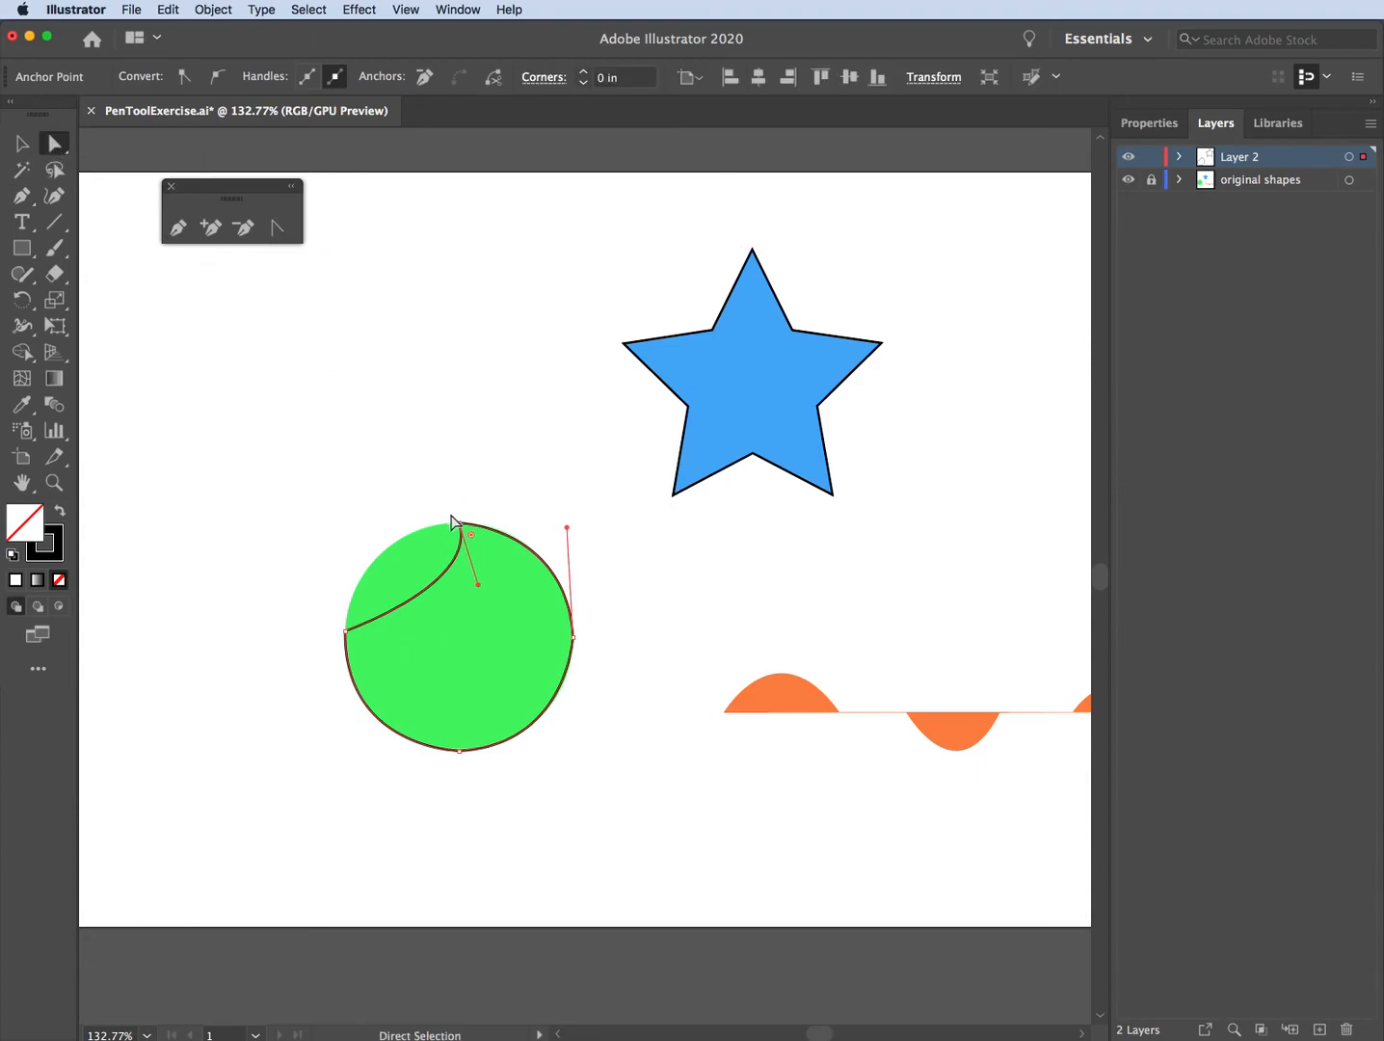
{"action": "left_click_drag", "start_coordinate": [480, 590], "coordinate": [255, 525]}
{"action": "key", "text": "super+z"}
{"action": "mouse_move", "coordinate": [466, 752]}
{"action": "left_mouse_down"}
{"action": "mouse_move", "coordinate": [492, 733]}
{"action": "mouse_move", "coordinate": [472, 757]}
{"action": "left_mouse_up"}
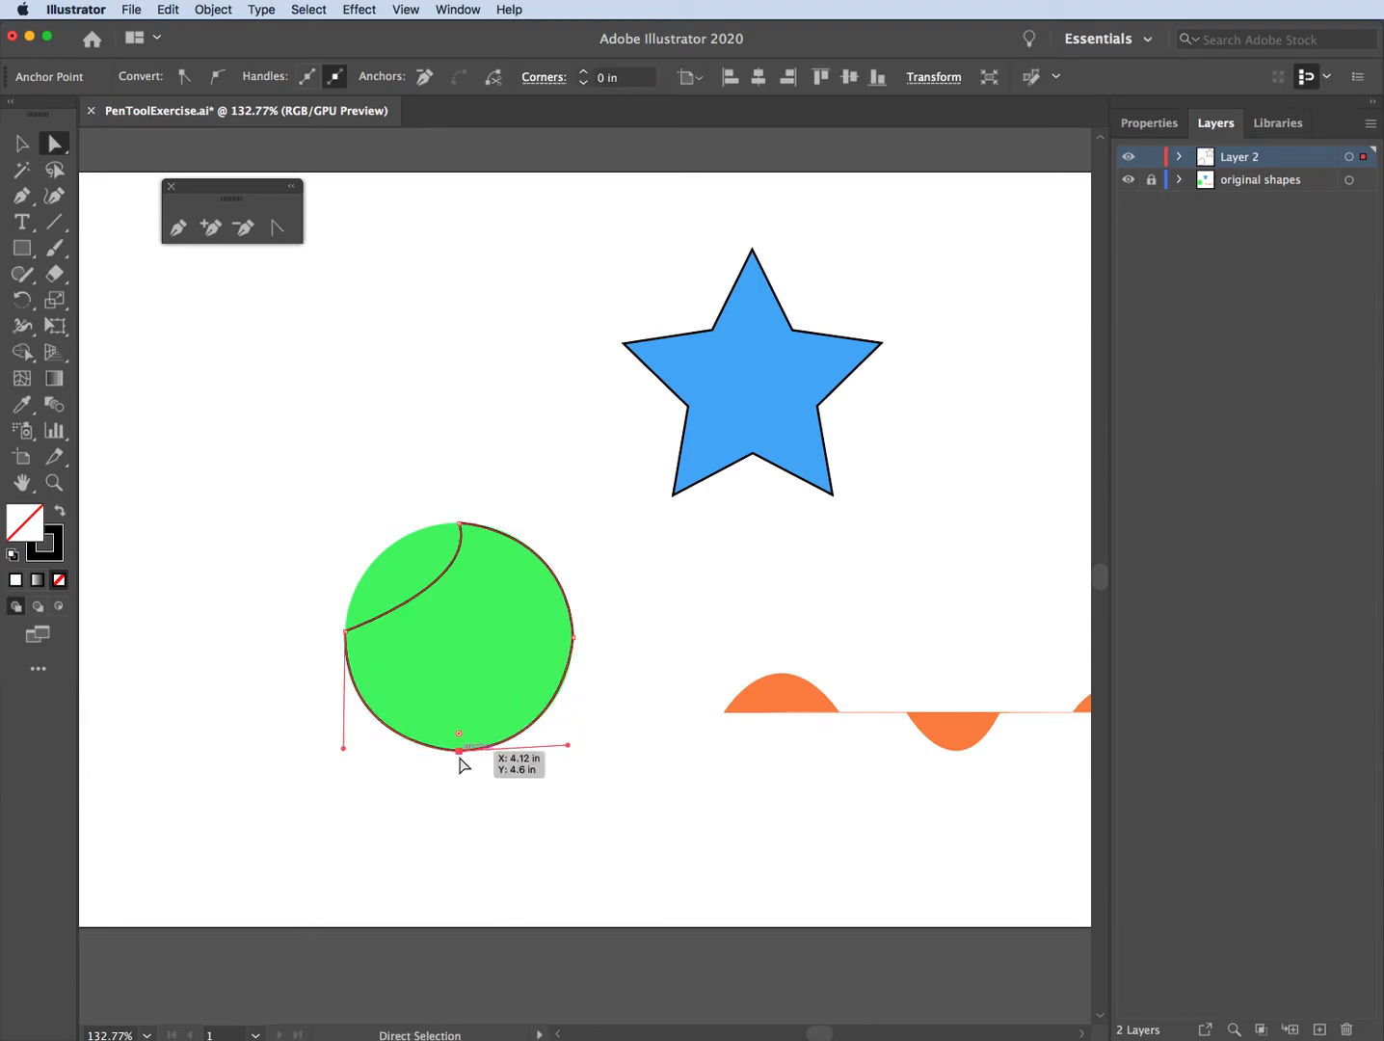
- With the Anchor Point tool, strip the top anchor's incoming handle and pull vertical handles from the leftmost anchor until both left quarters follow the circle
{"action": "left_click", "coordinate": [278, 232]}
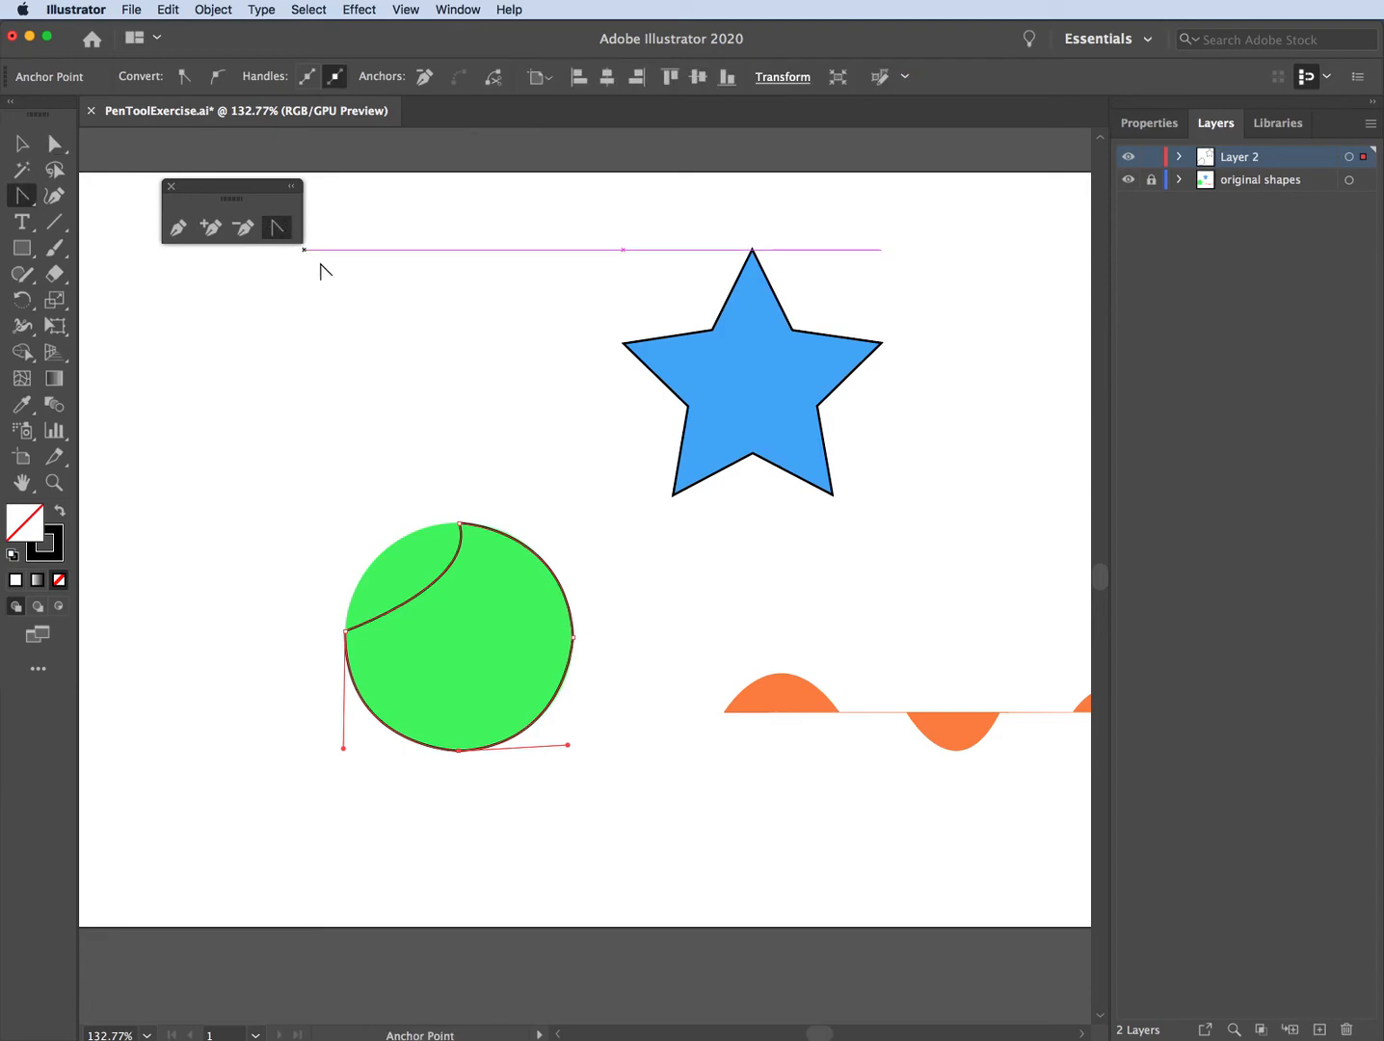
{"action": "left_click_drag", "start_coordinate": [463, 526], "coordinate": [490, 457]}
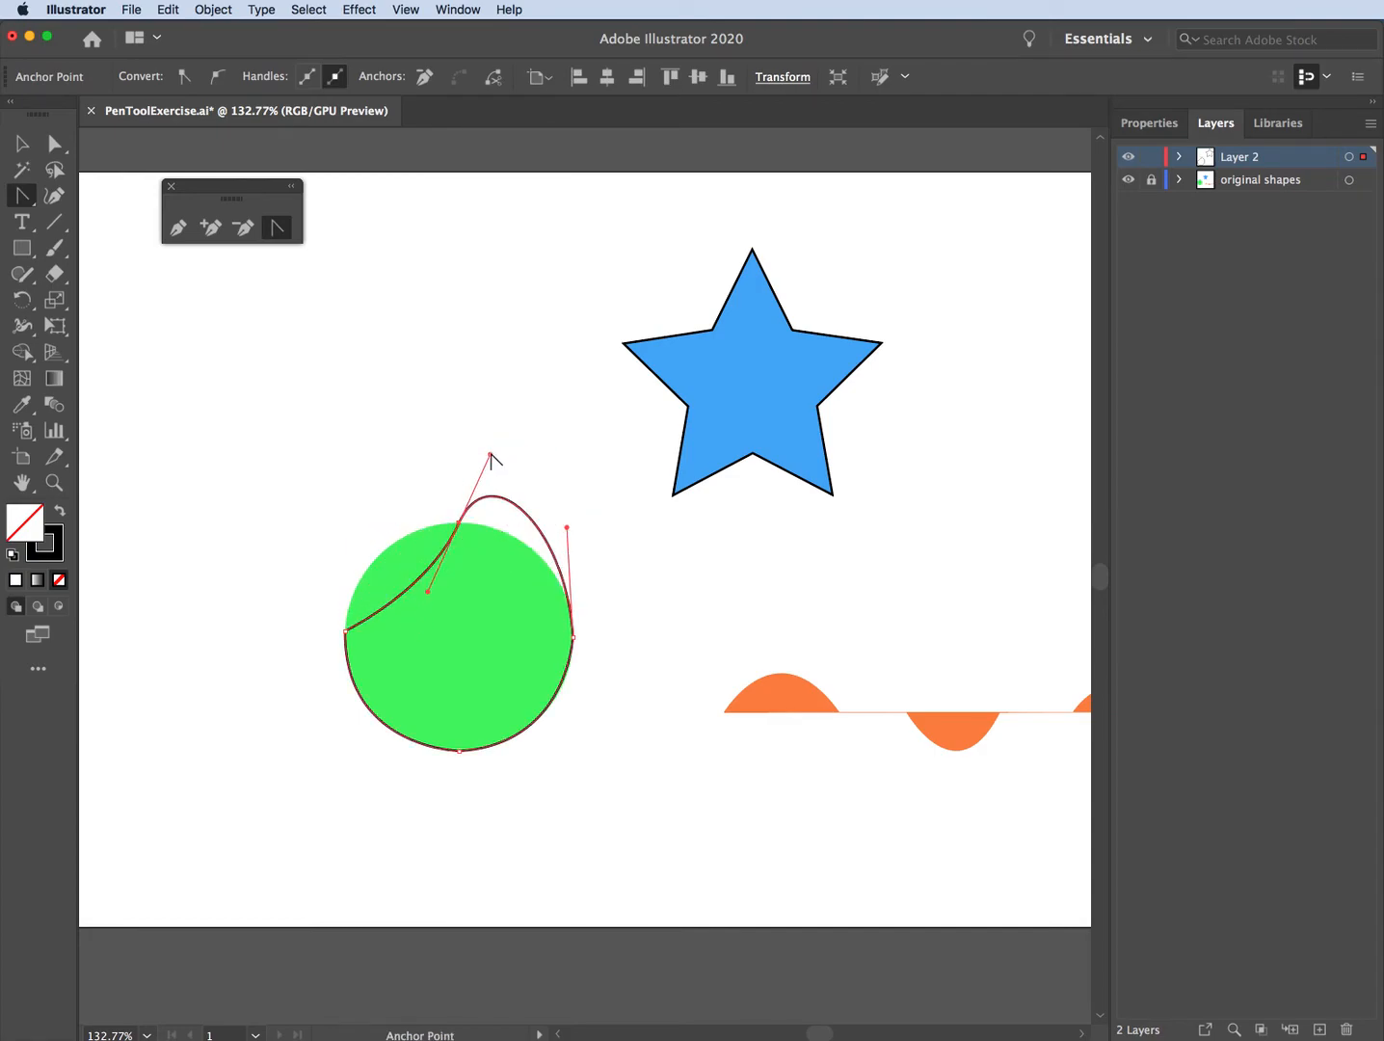
{"action": "left_click_drag", "start_coordinate": [428, 592], "coordinate": [352, 529]}
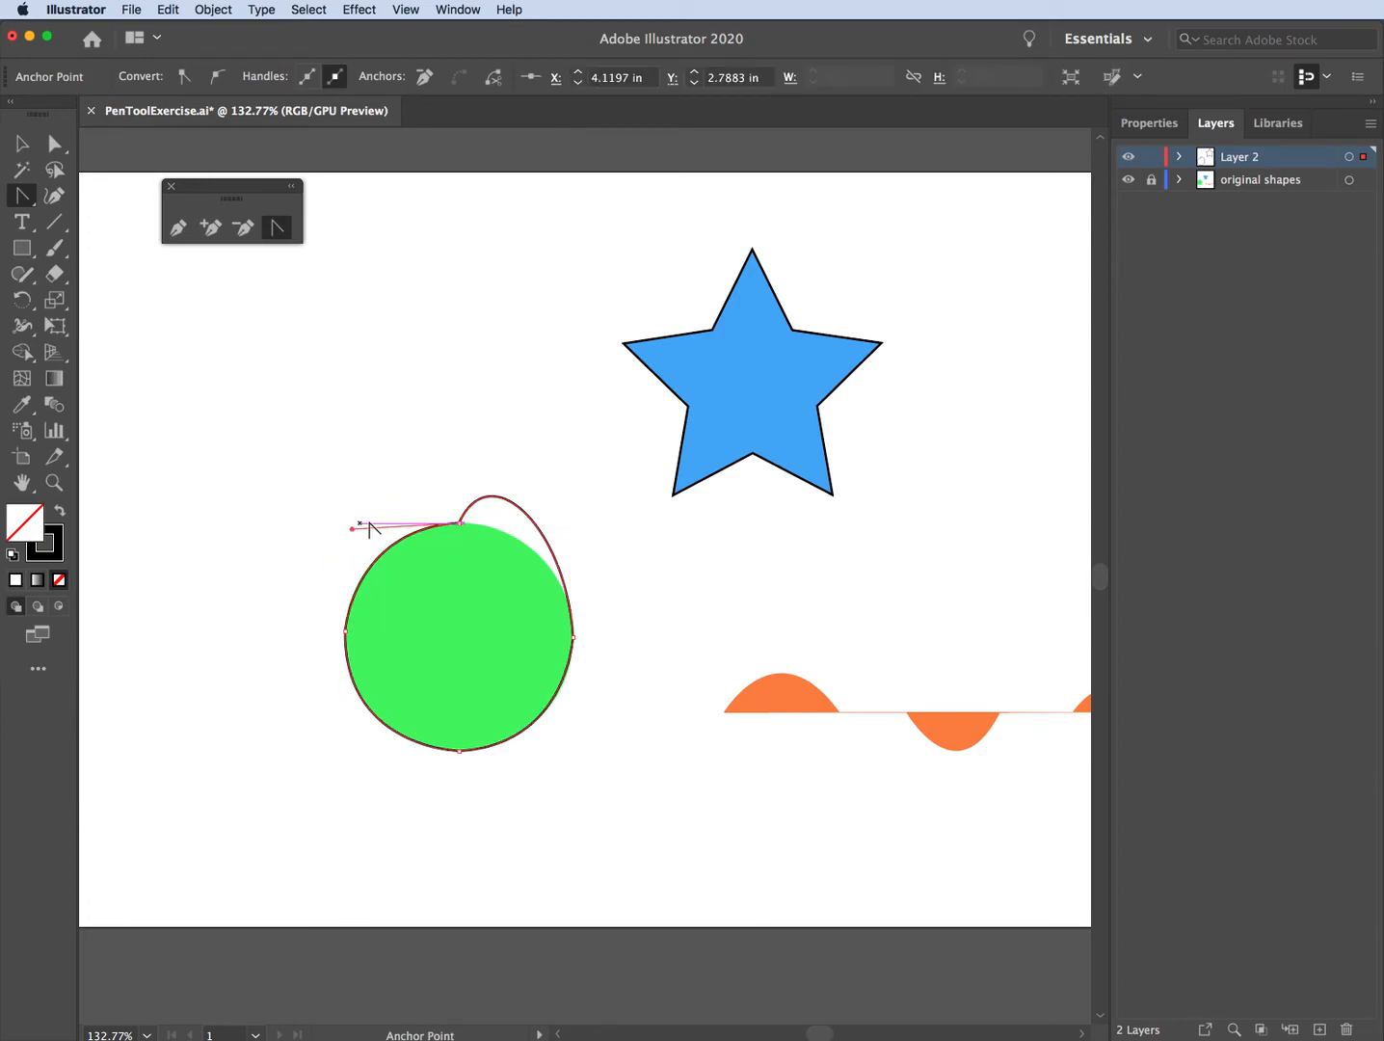
{"action": "left_click", "coordinate": [463, 530]}
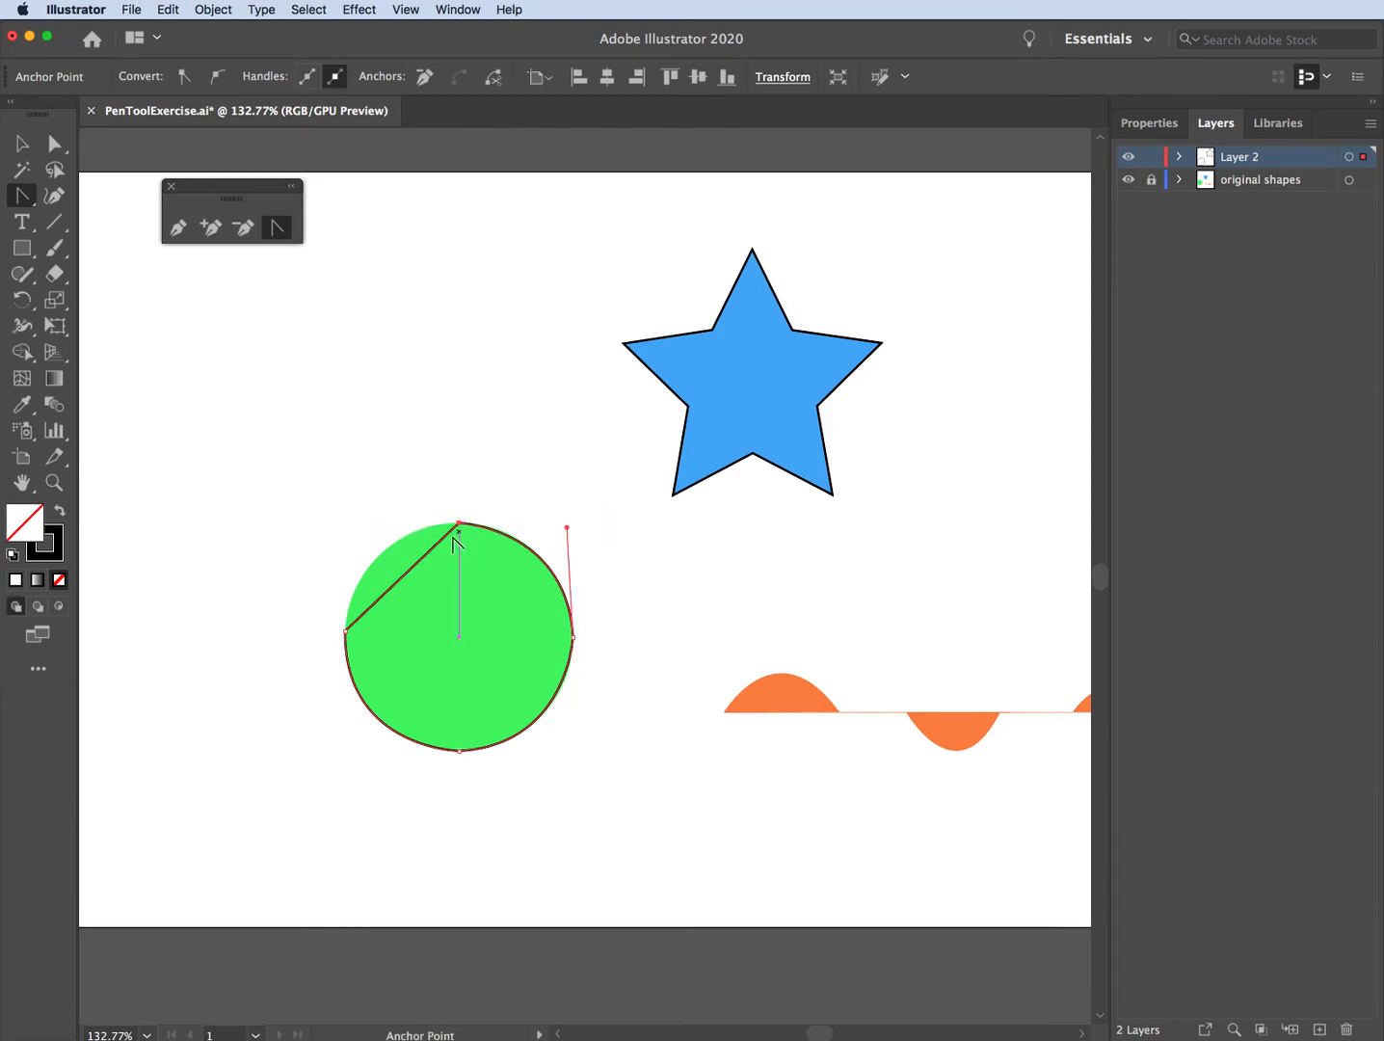
{"action": "left_click_drag", "start_coordinate": [345, 632], "coordinate": [349, 536]}
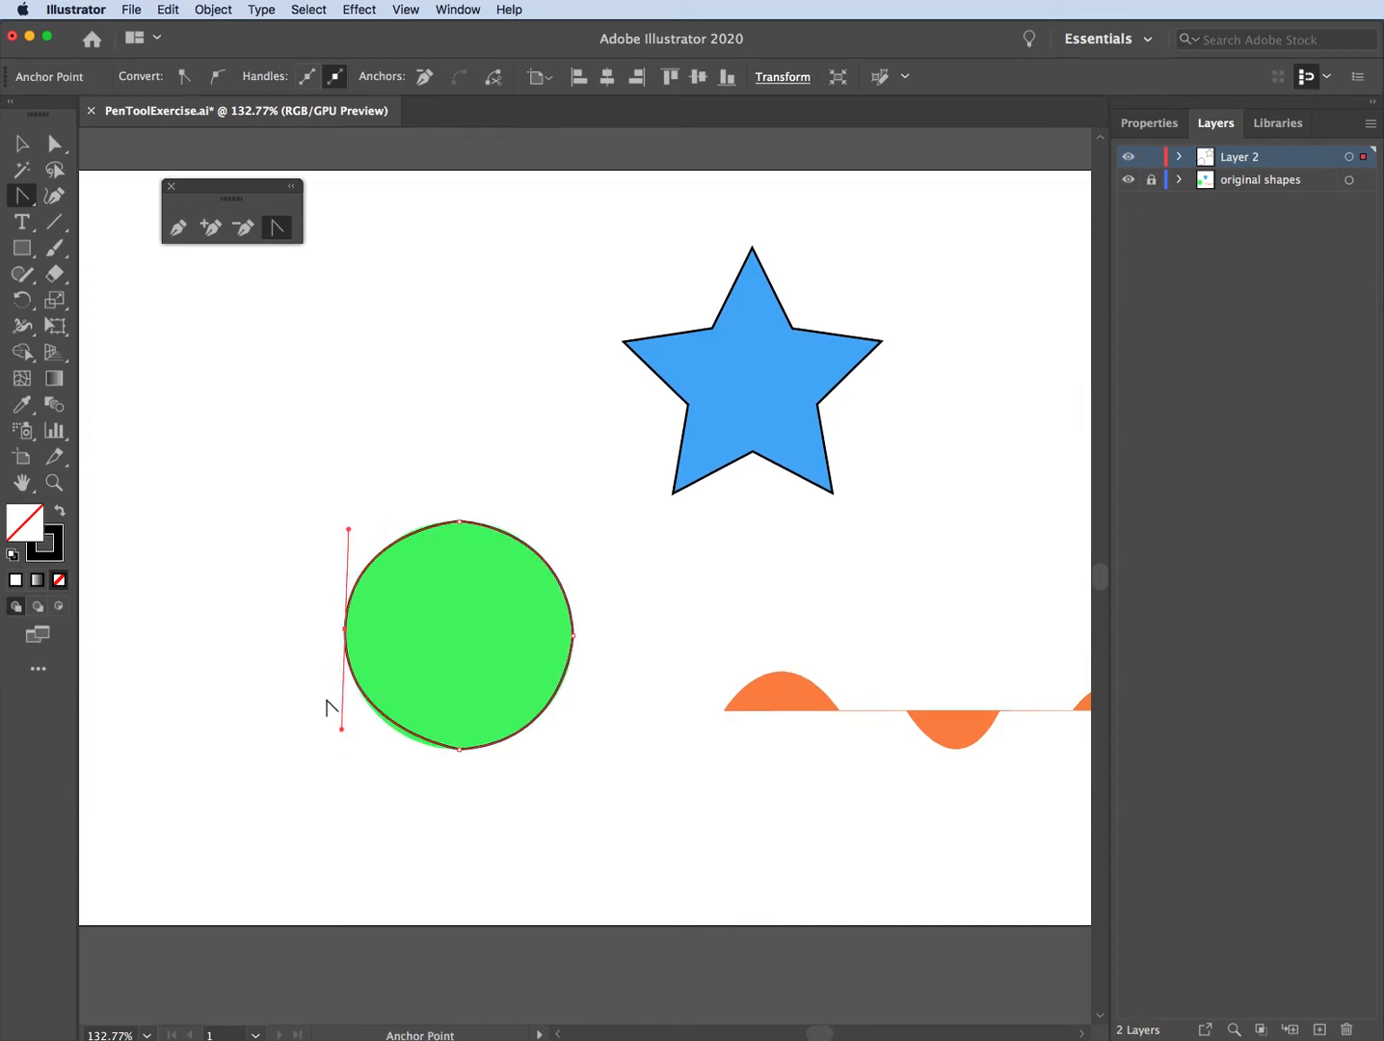
{"action": "left_click_drag", "start_coordinate": [342, 730], "coordinate": [348, 751]}
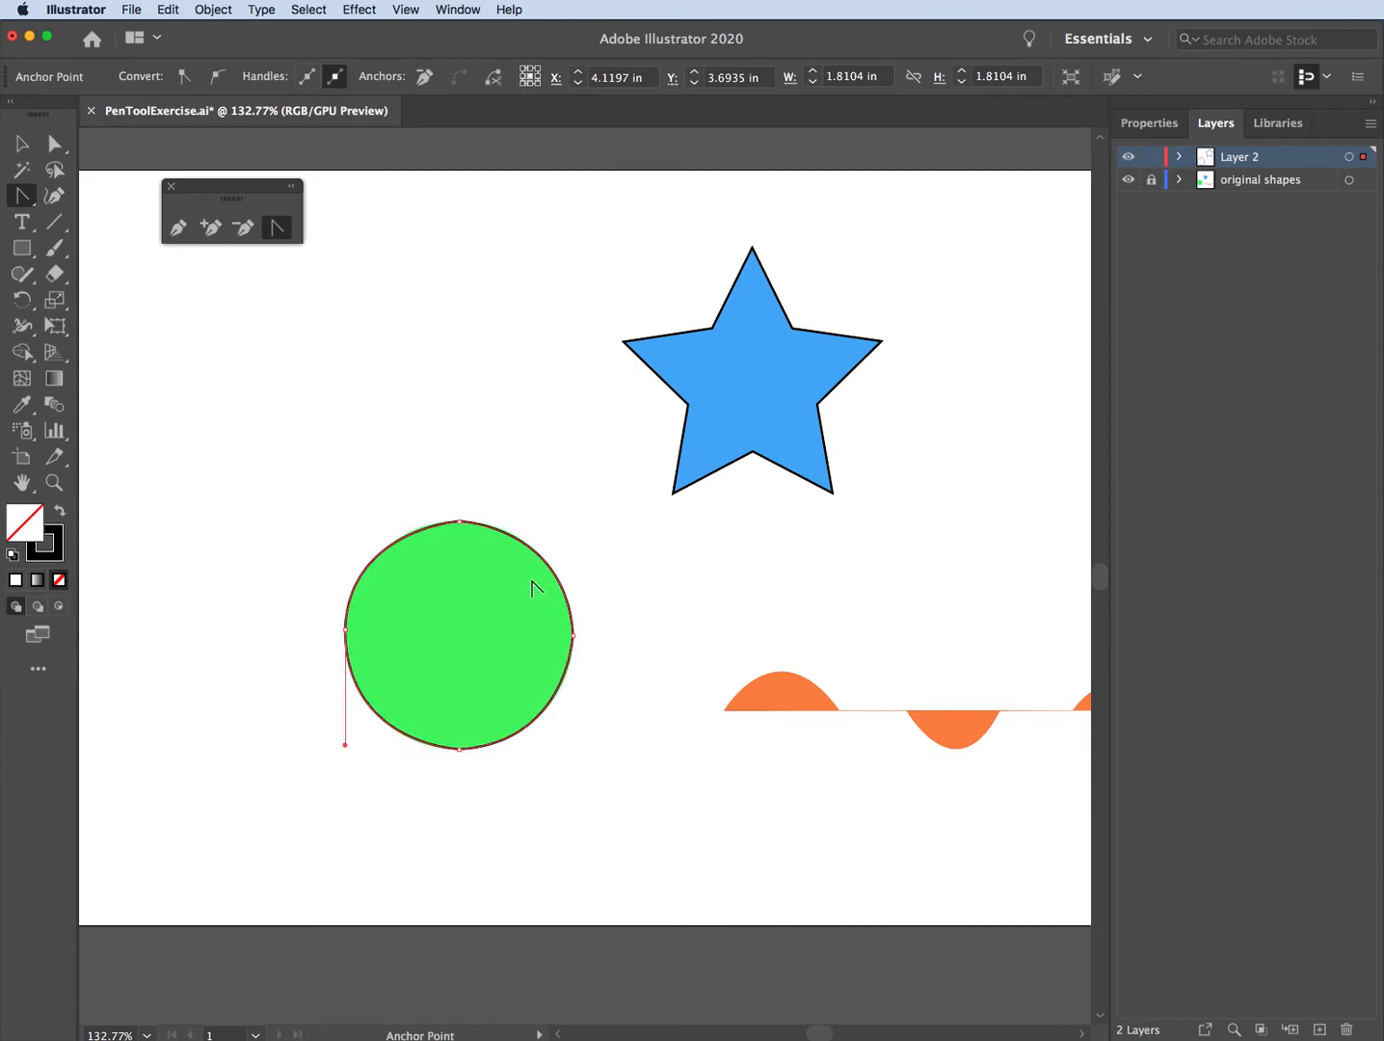
- Trace the orange wave with the Pen tool from left to right, alternating curved segments over the three bumps with straight segments between them
{"action": "left_click", "coordinate": [179, 227]}
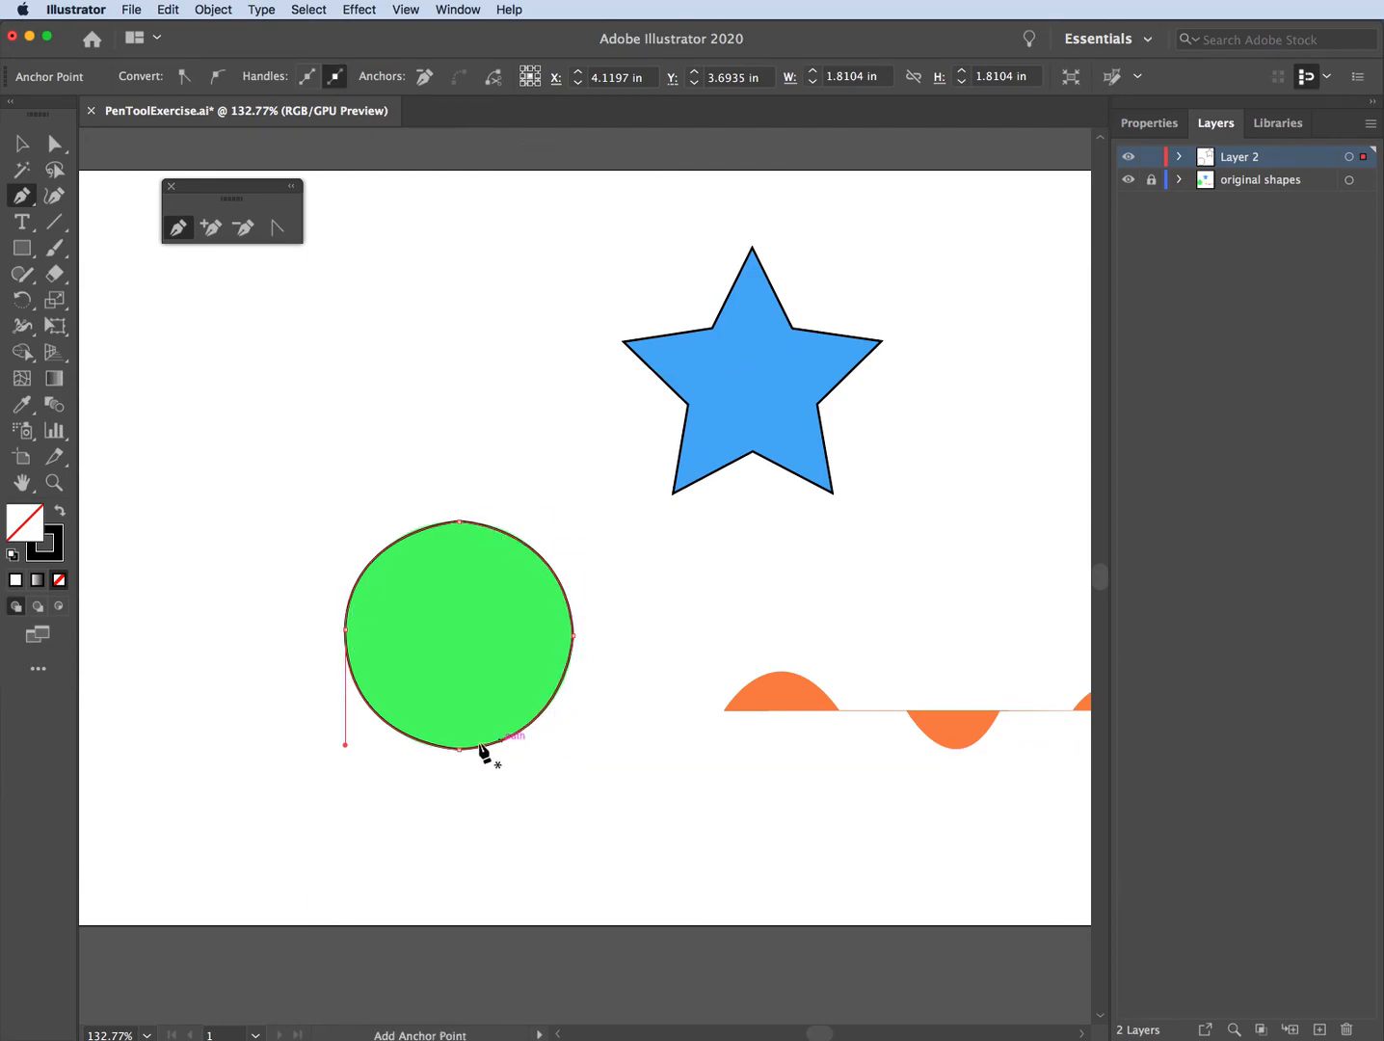
{"action": "scroll", "coordinate": [735, 620], "scroll_direction": "right", "scroll_amount": 5}
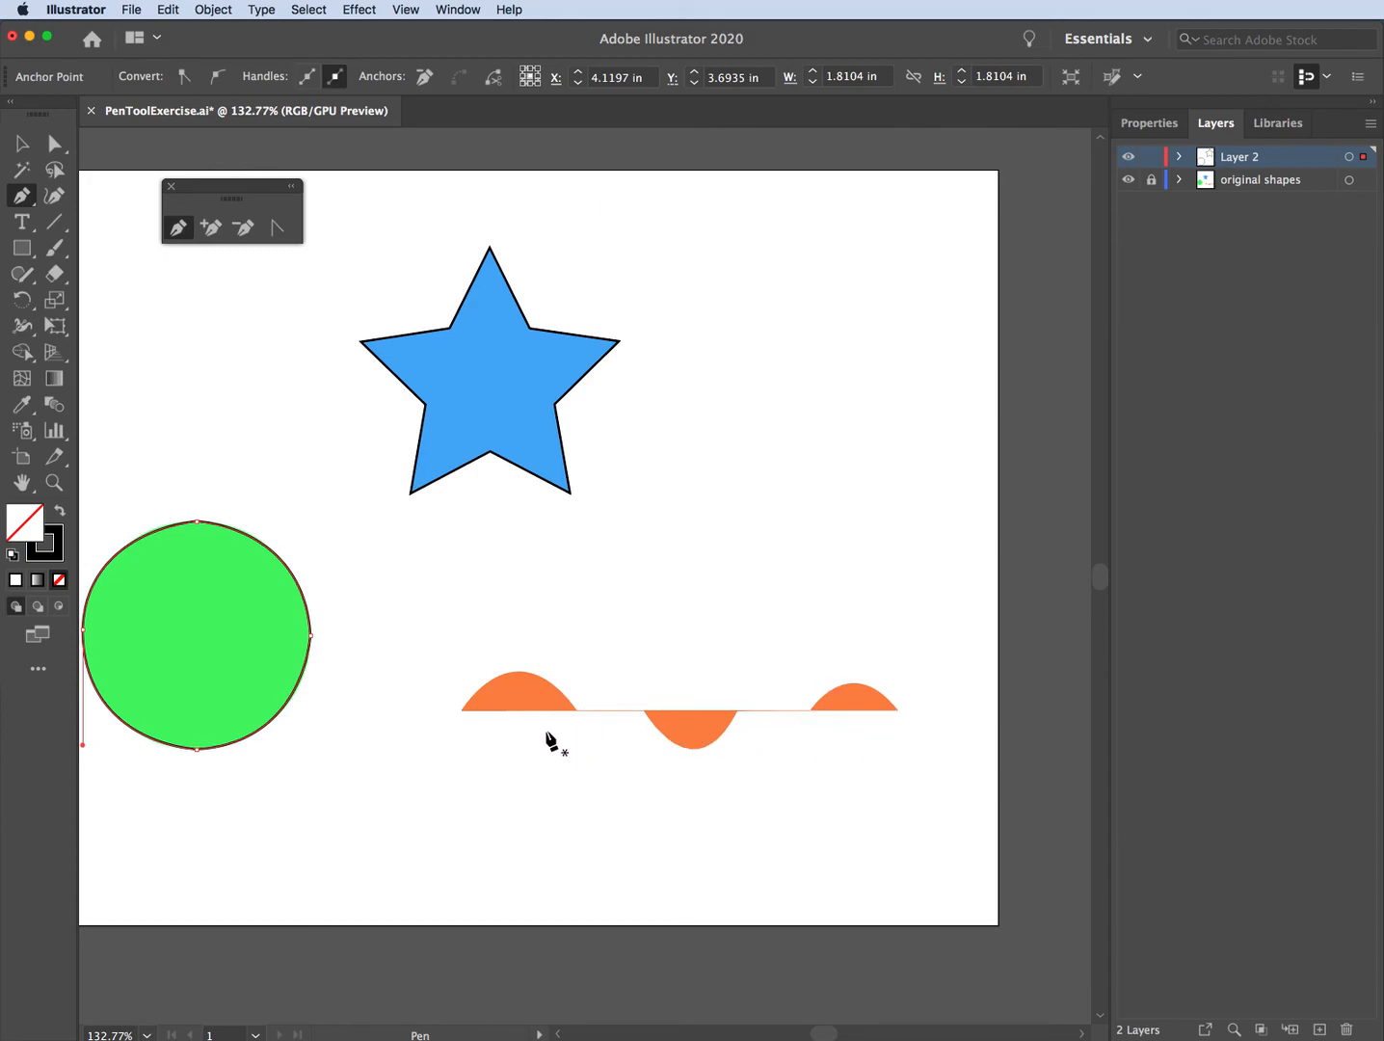
{"action": "left_click", "coordinate": [463, 711]}
{"action": "left_click_drag", "start_coordinate": [577, 711], "coordinate": [642, 793]}
{"action": "left_click", "coordinate": [577, 710]}
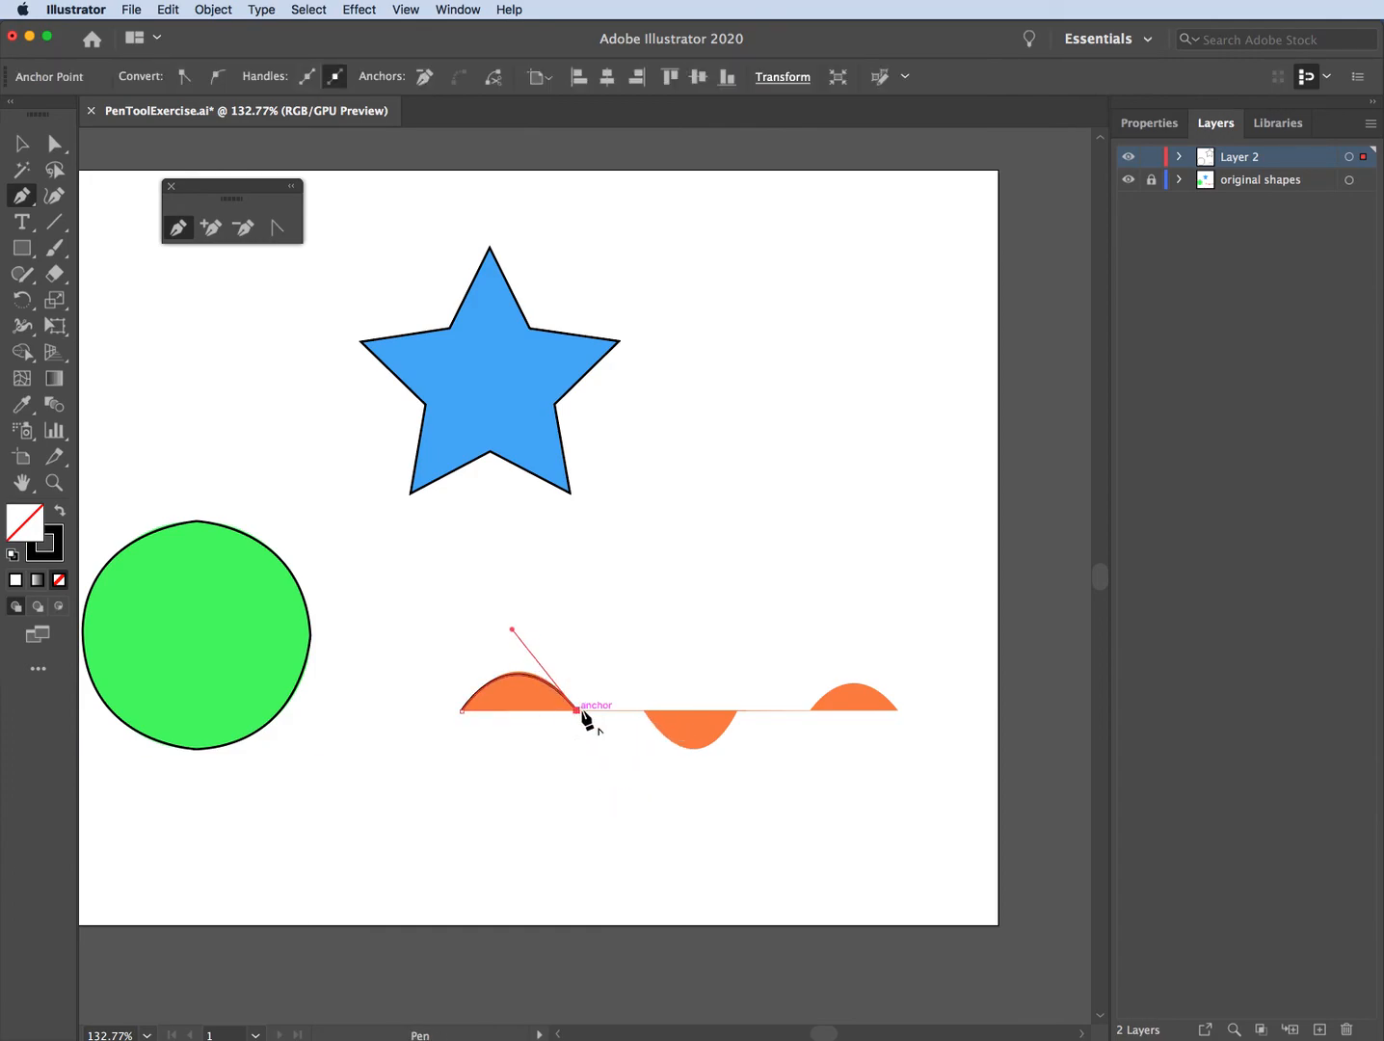
{"action": "left_click", "coordinate": [644, 710]}
{"action": "left_click_drag", "start_coordinate": [738, 710], "coordinate": [782, 625]}
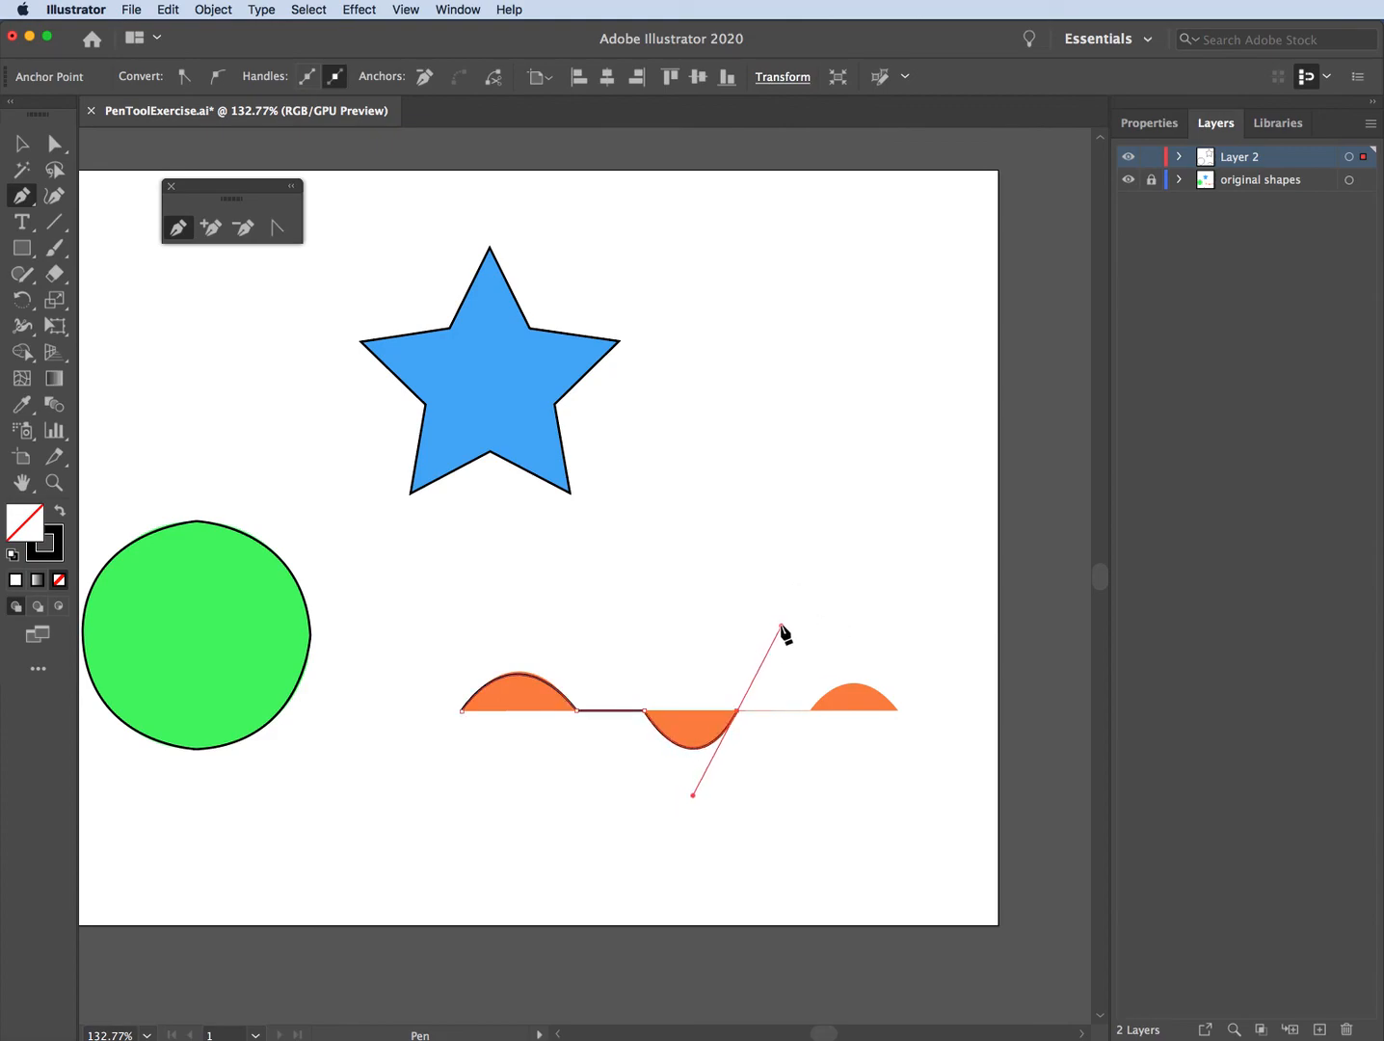
{"action": "left_click", "coordinate": [737, 710]}
{"action": "left_click", "coordinate": [810, 711]}
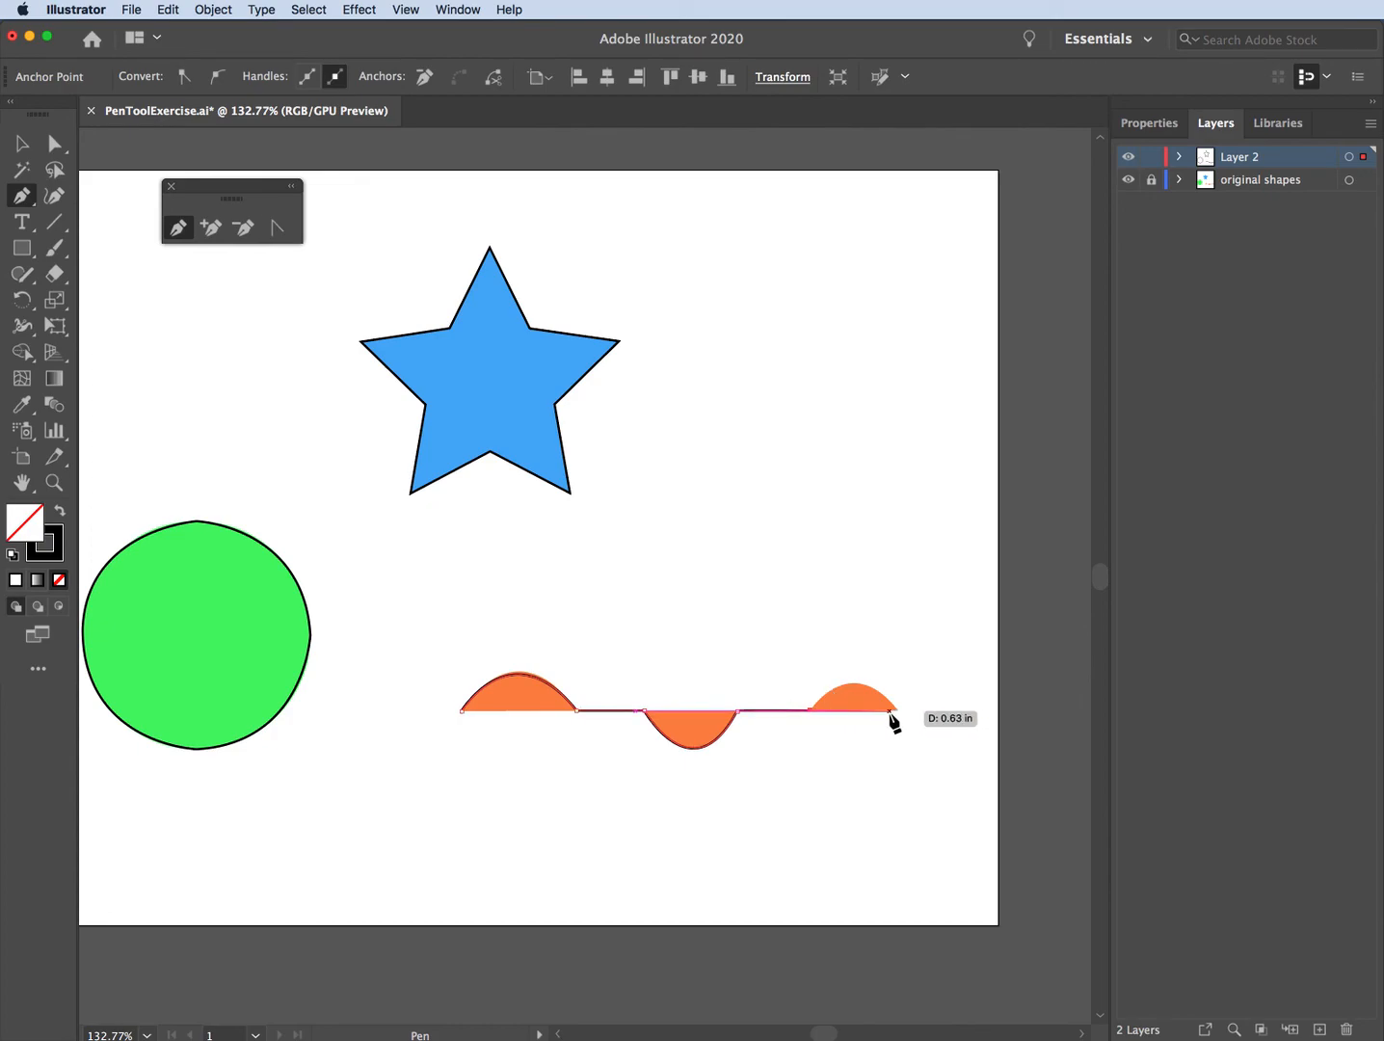
{"action": "left_click_drag", "start_coordinate": [898, 711], "coordinate": [941, 768]}
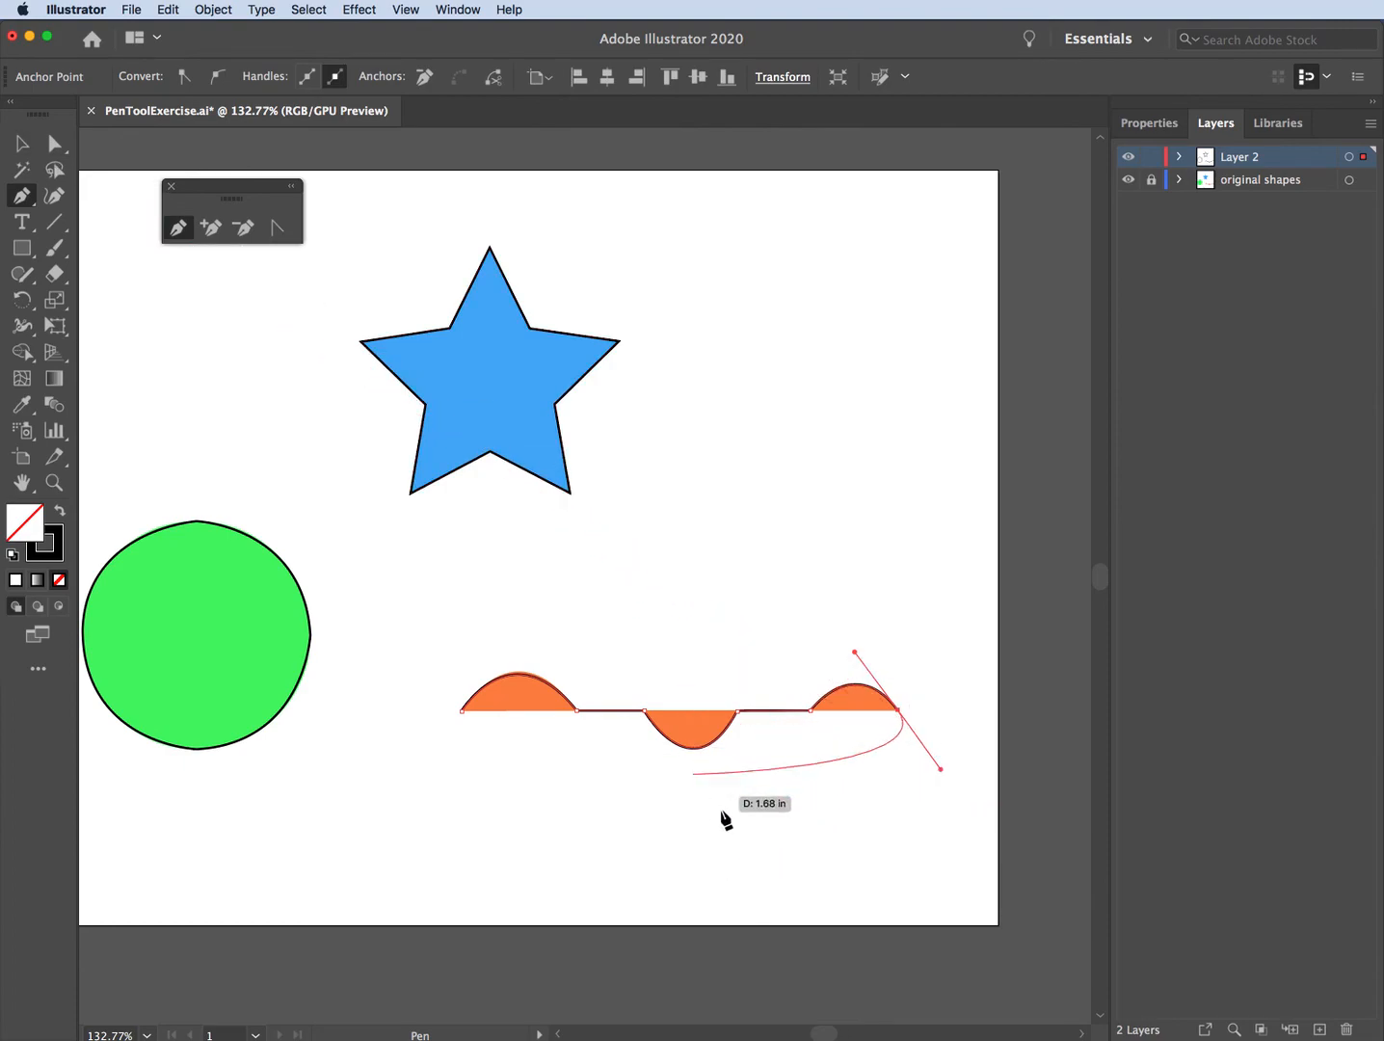
- Move the traced outlines off the original shapes, placing the wave and circle above their originals and the star to the right of its own
{"action": "left_click", "coordinate": [30, 149]}
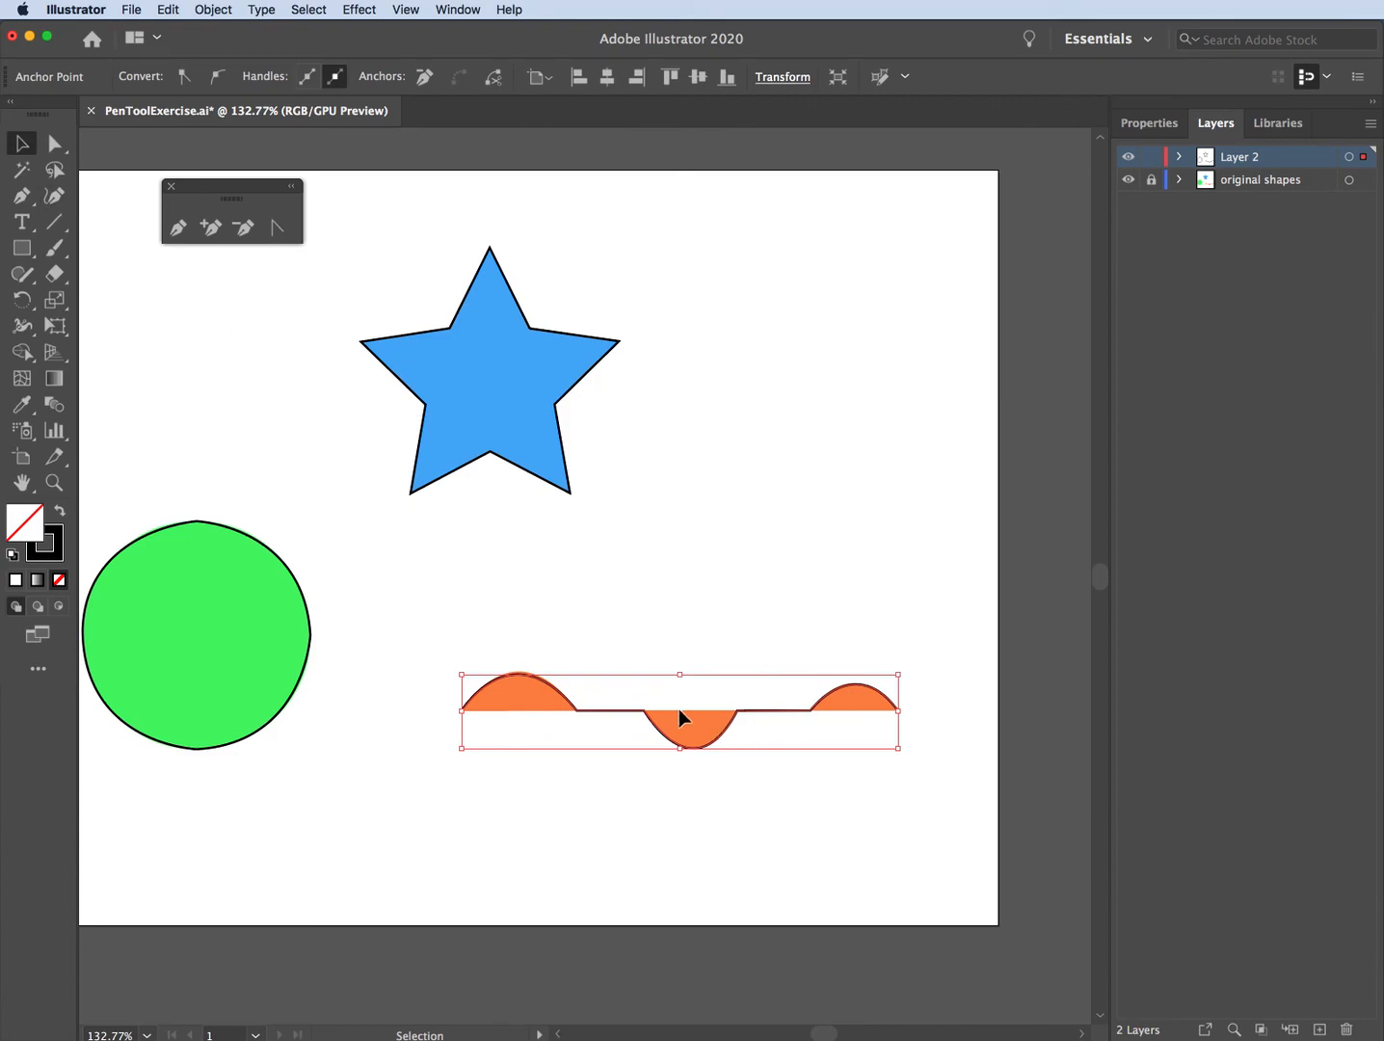
{"action": "left_click_drag", "start_coordinate": [638, 716], "coordinate": [656, 633]}
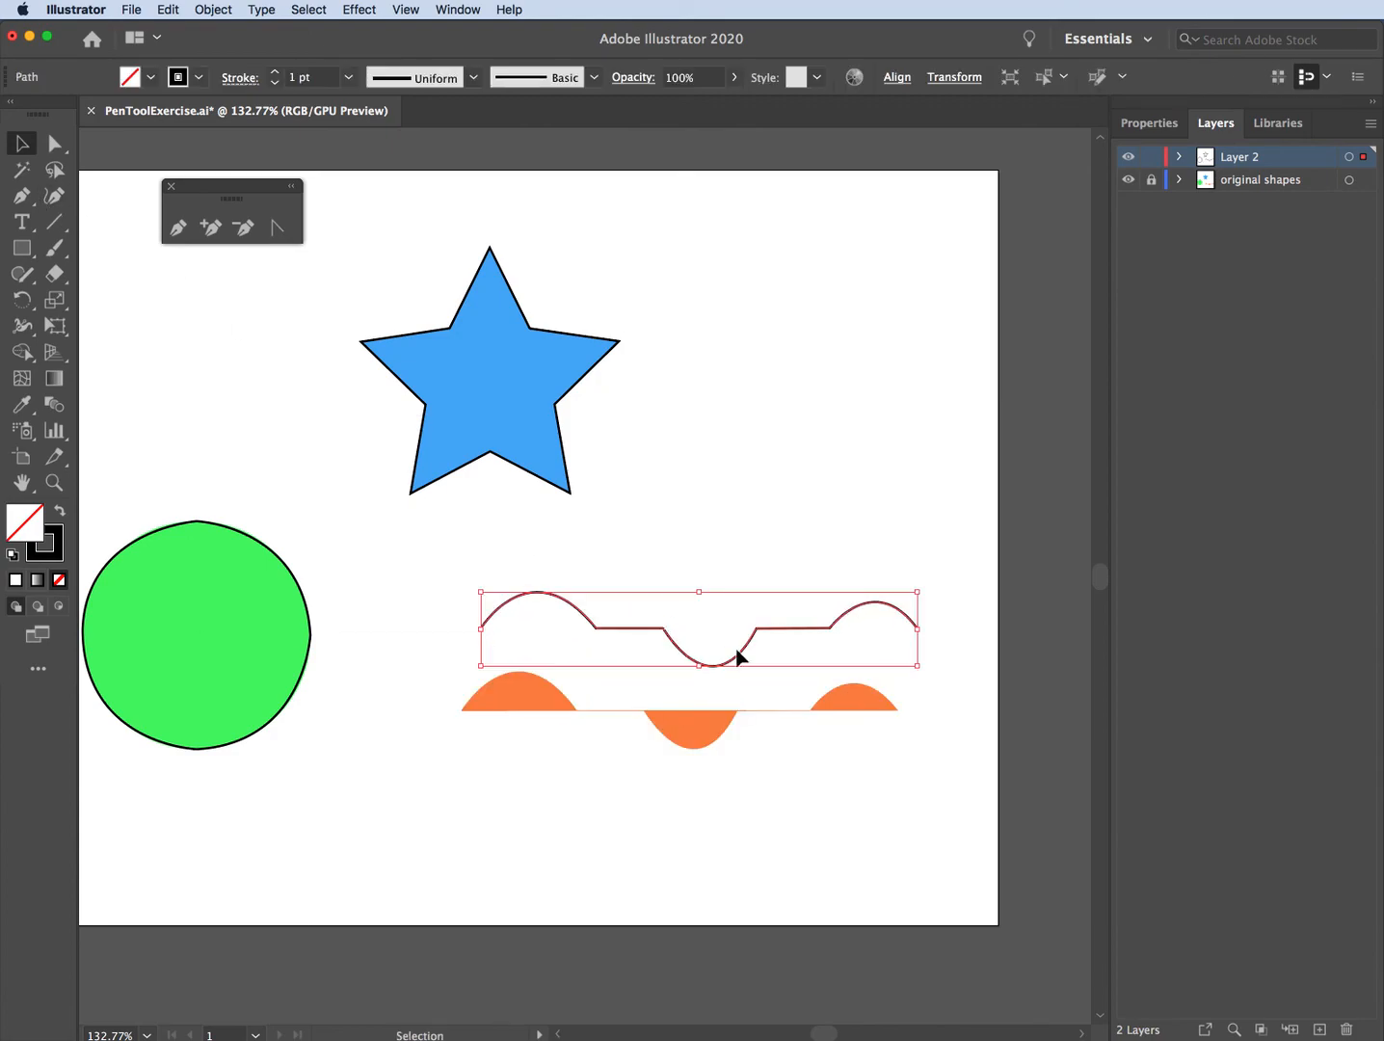
{"action": "left_click", "coordinate": [842, 521]}
{"action": "left_click_drag", "start_coordinate": [566, 398], "coordinate": [793, 416]}
{"action": "scroll", "coordinate": [771, 516], "scroll_direction": "left", "scroll_amount": 2}
{"action": "scroll", "coordinate": [769, 513], "scroll_direction": "left", "scroll_amount": 5}
{"action": "left_click_drag", "start_coordinate": [548, 553], "coordinate": [569, 307]}
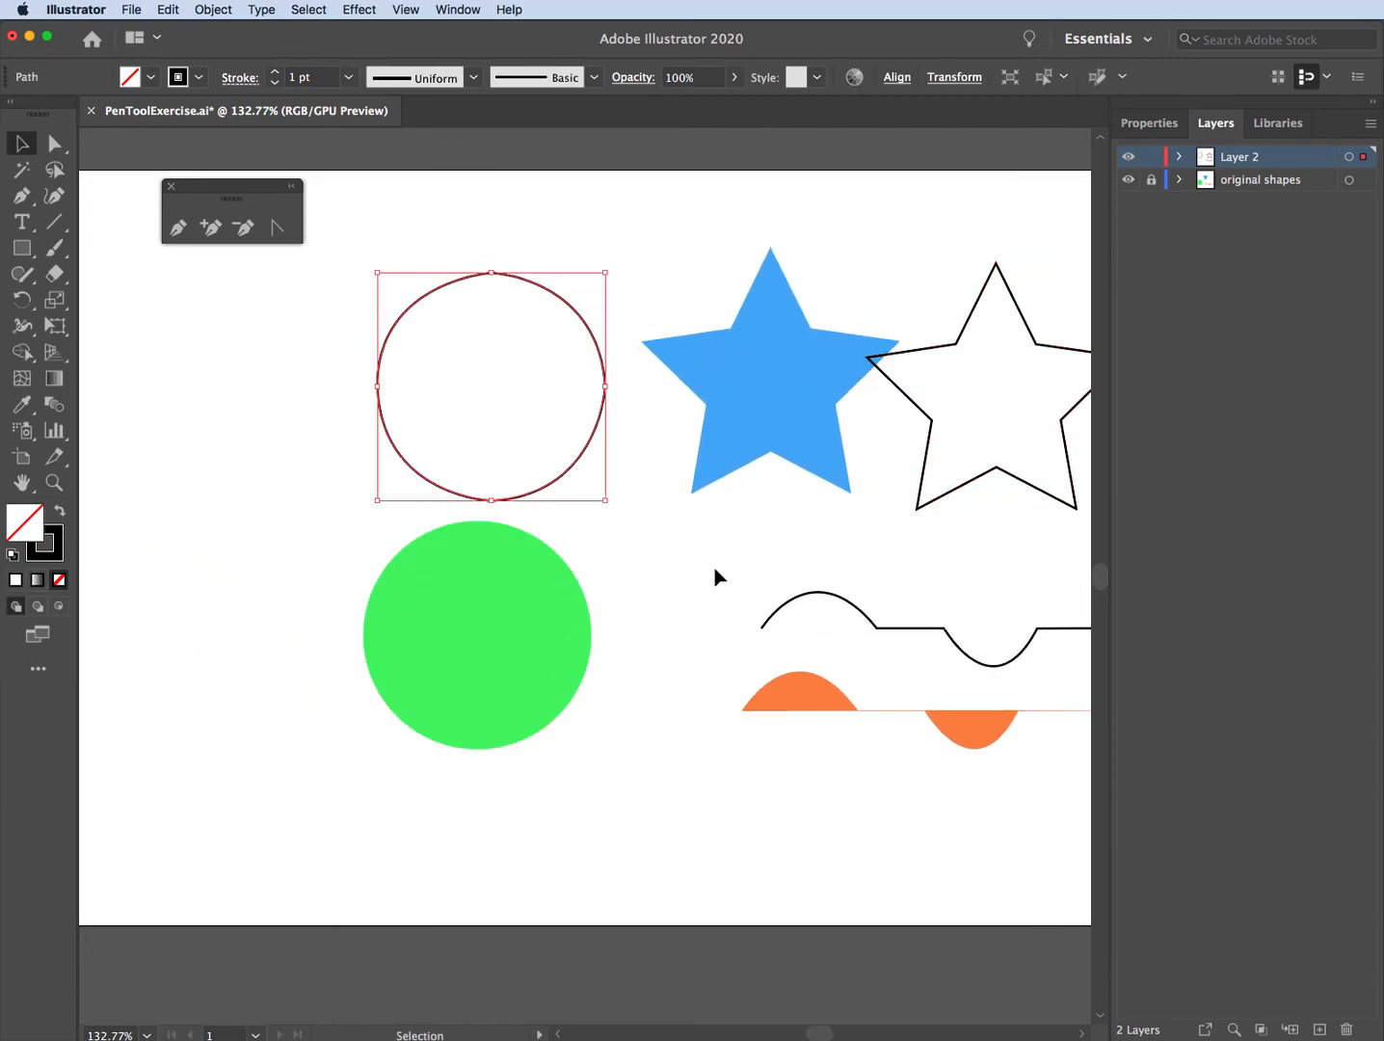
{"action": "scroll", "coordinate": [709, 579], "scroll_direction": "right", "scroll_amount": 9}
{"action": "scroll", "coordinate": [707, 579], "scroll_direction": "left", "scroll_amount": 5}
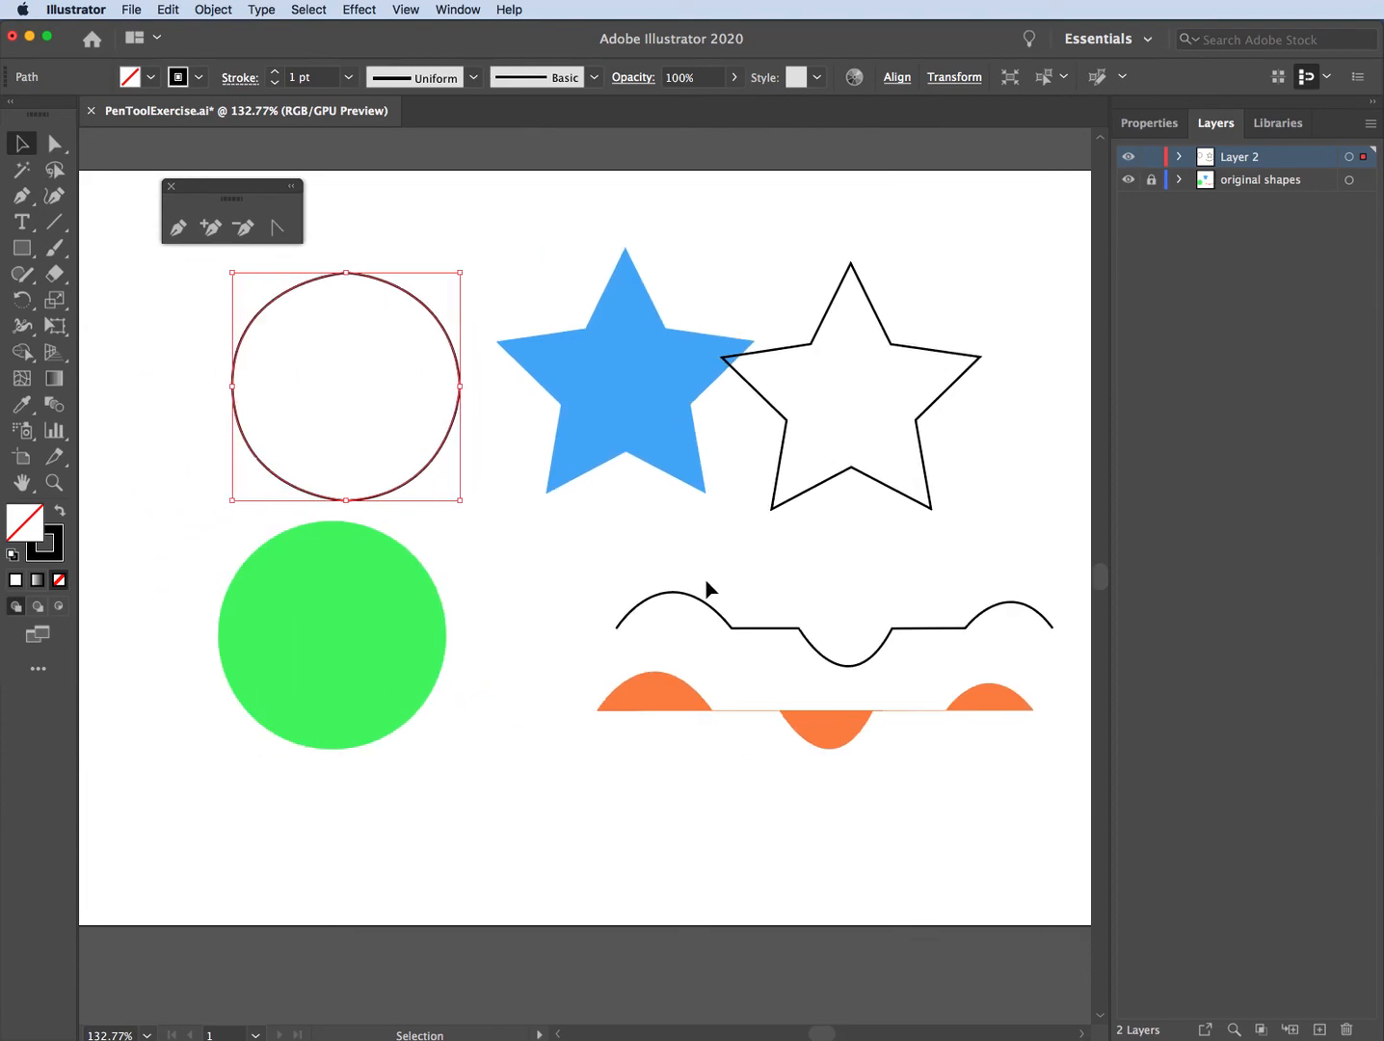
{"action": "scroll", "coordinate": [716, 578], "scroll_direction": "right", "scroll_amount": 1}
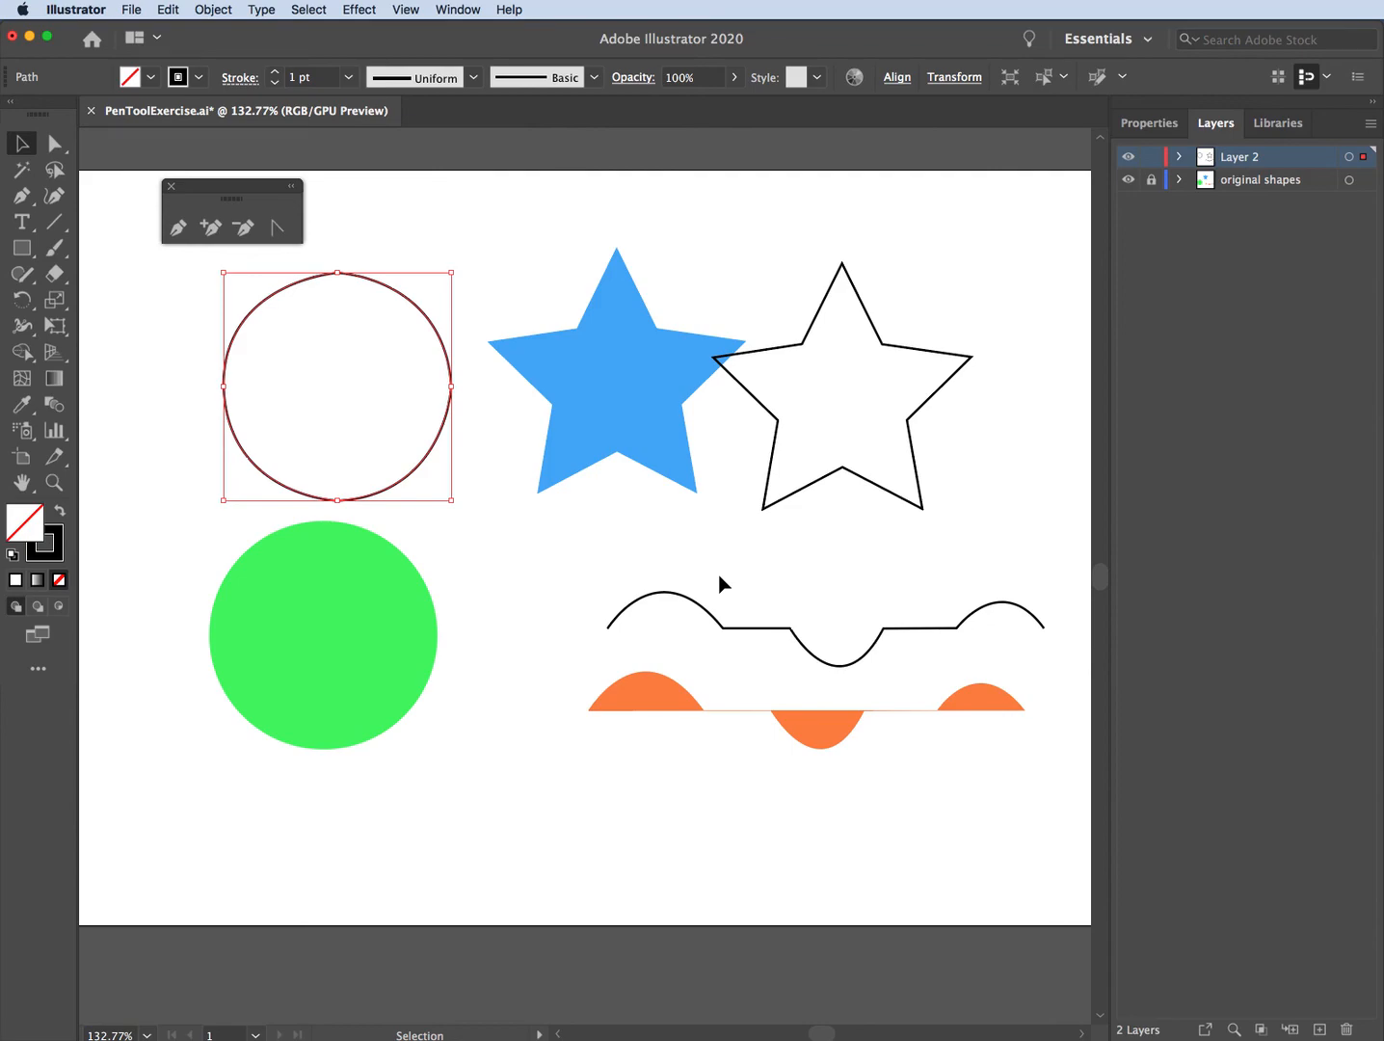